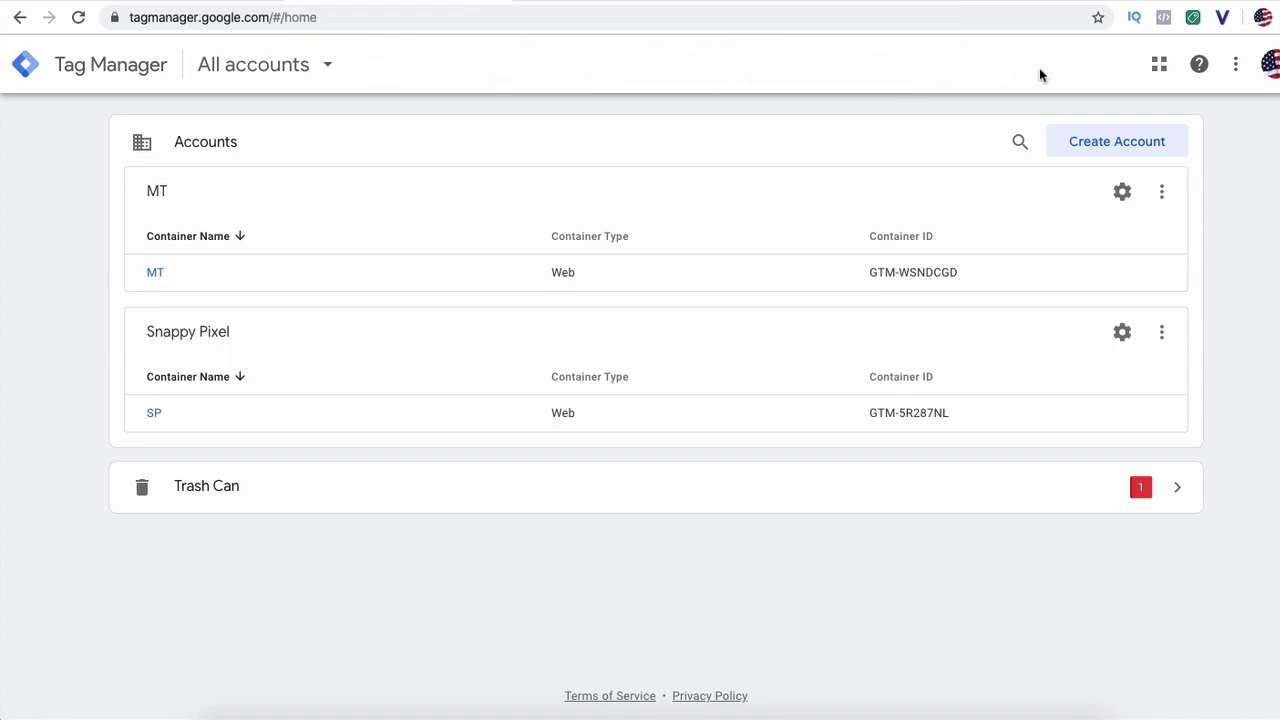
Step: Start a new Tag Manager account and name it Account3
click(1130, 150)
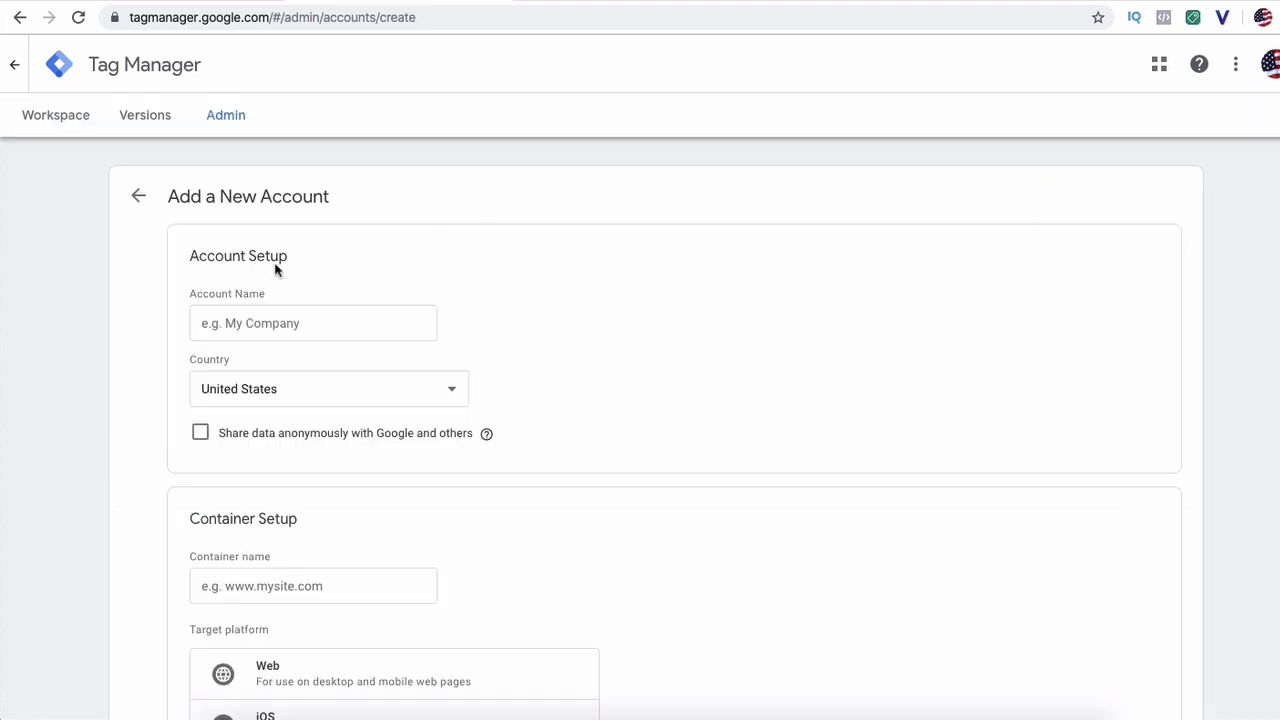
scroll(491, 286, down, 1)
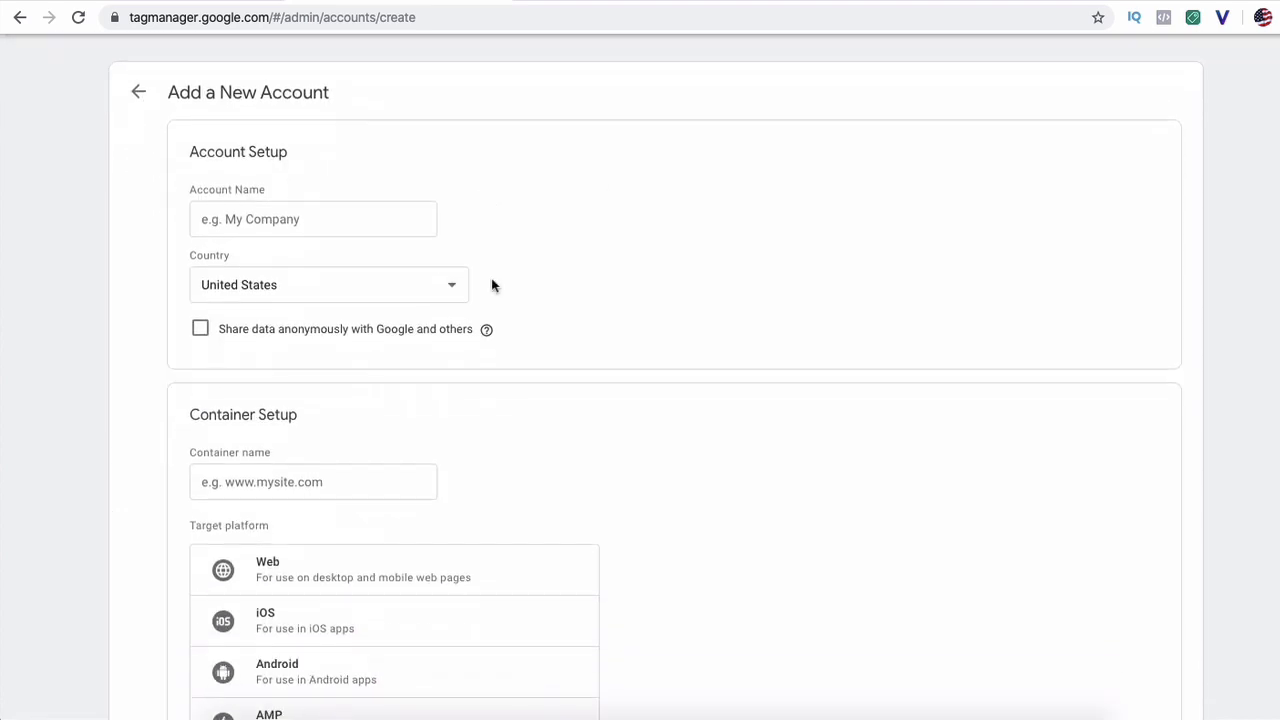
click(375, 228)
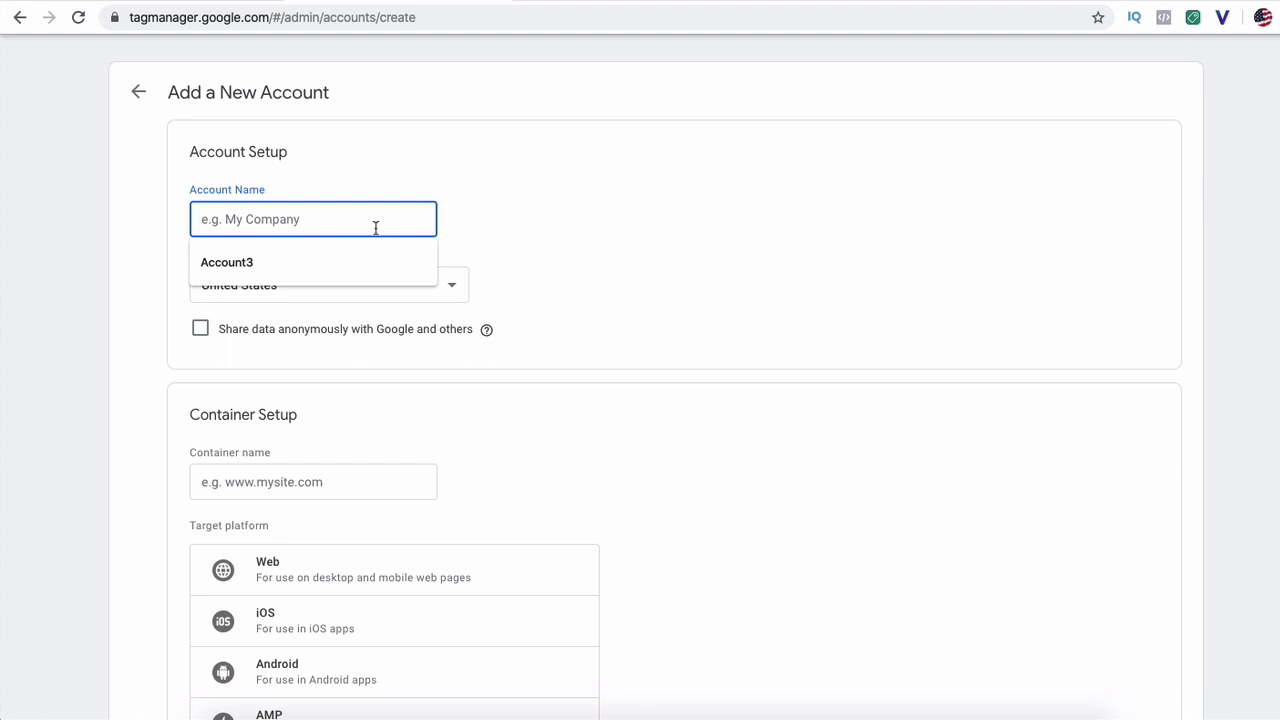
click(266, 276)
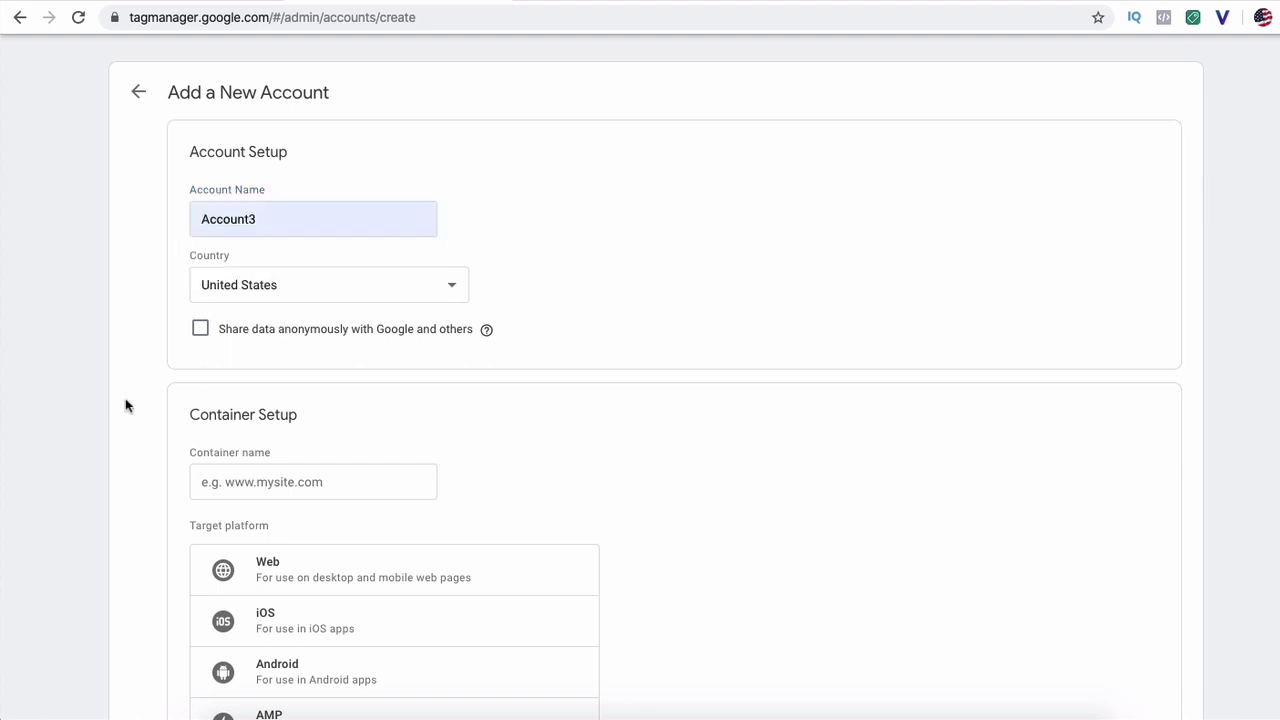
Step: Name the container google.com, choose Web as its target platform, and create the account, accepting the terms of service
scroll(126, 403, down, 2)
click(274, 325)
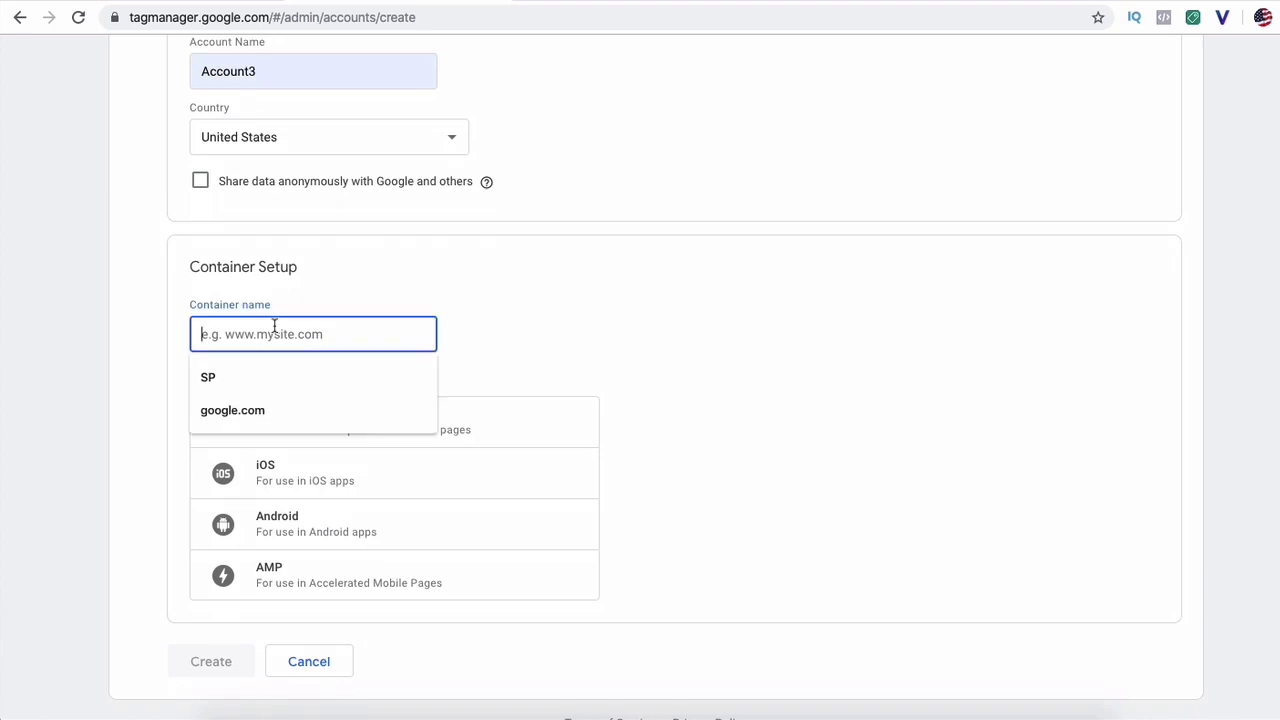
click(247, 411)
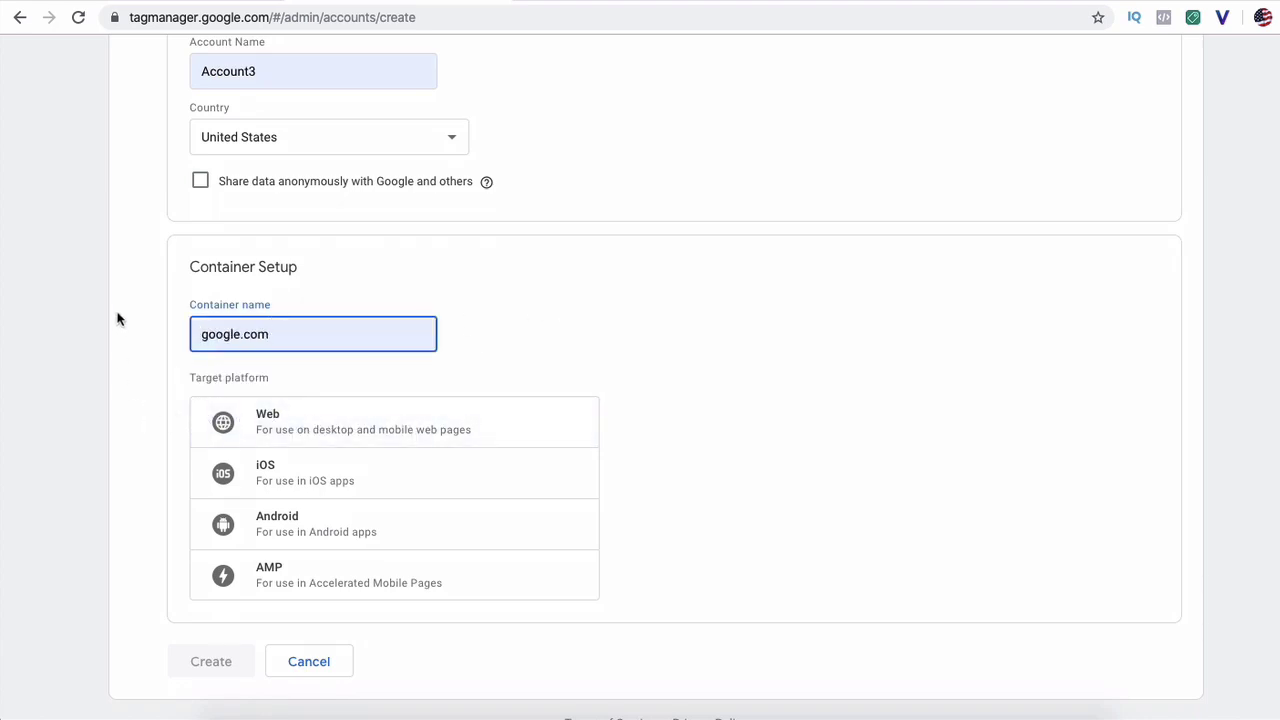
scroll(120, 318, up, 2)
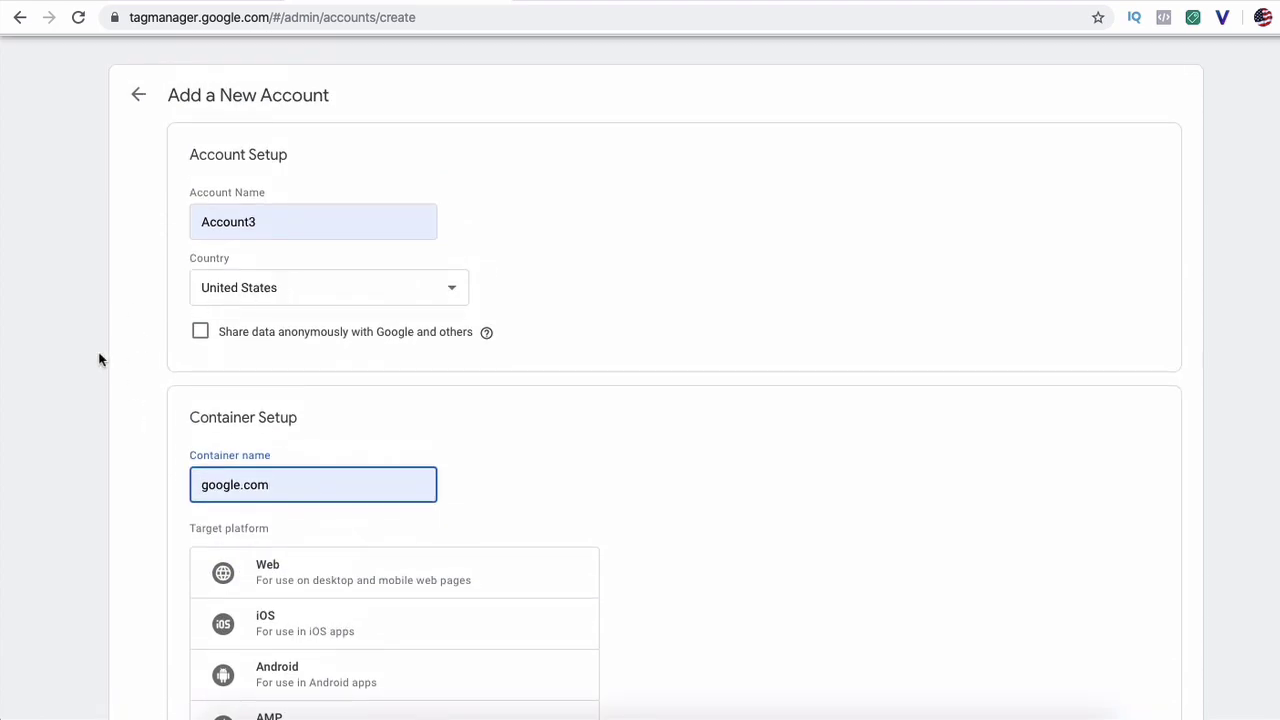
scroll(100, 357, down, 2)
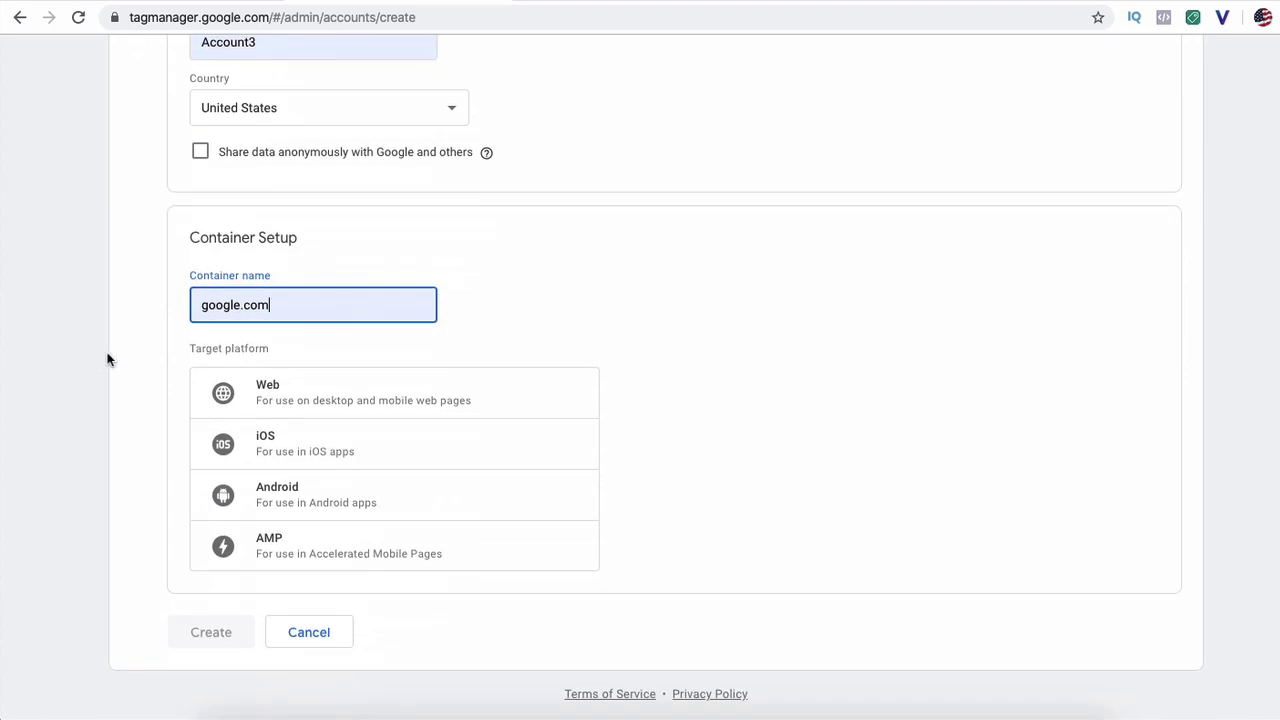
click(289, 394)
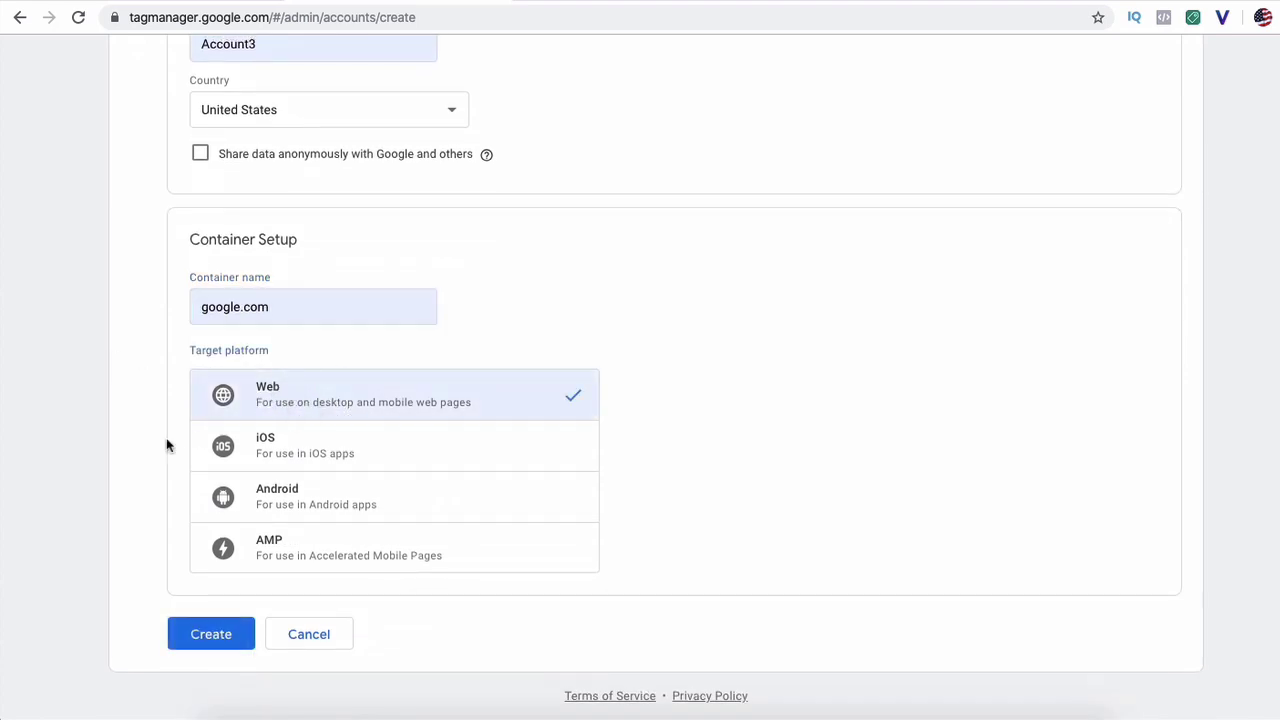
click(208, 634)
click(1264, 78)
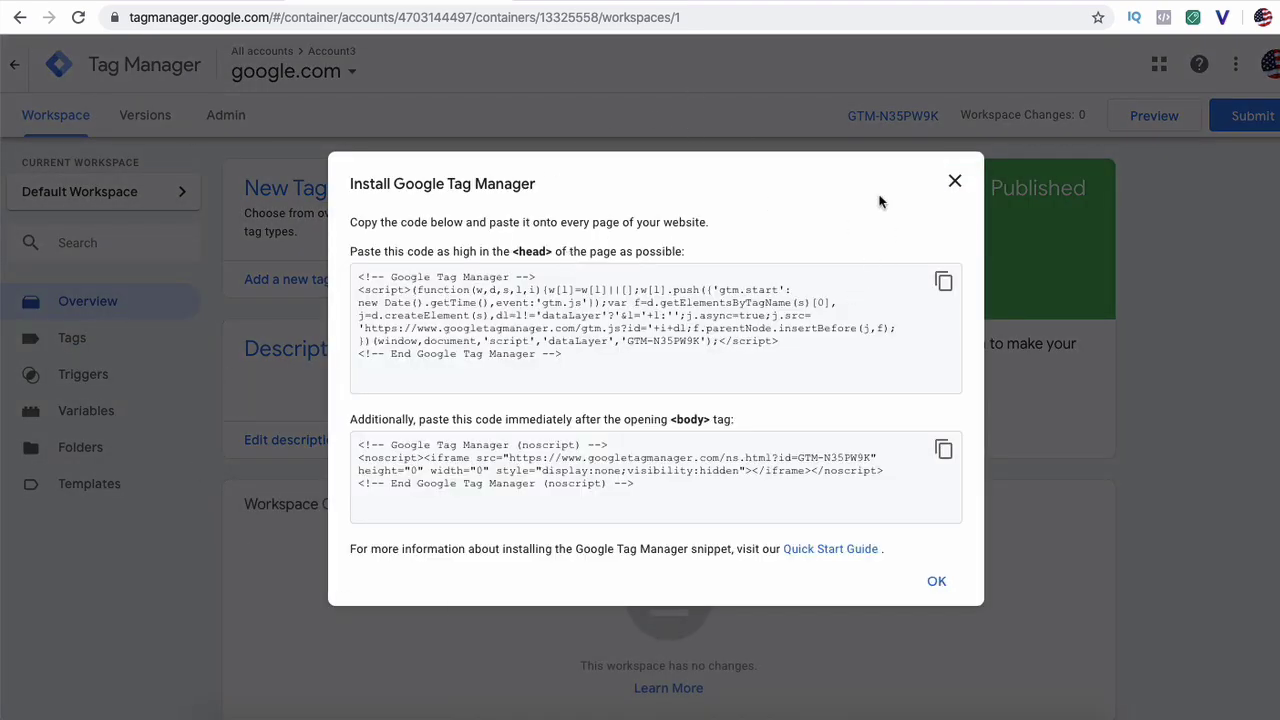
Step: Dismiss the installation code and view the new container's Tags and Triggers lists
click(955, 182)
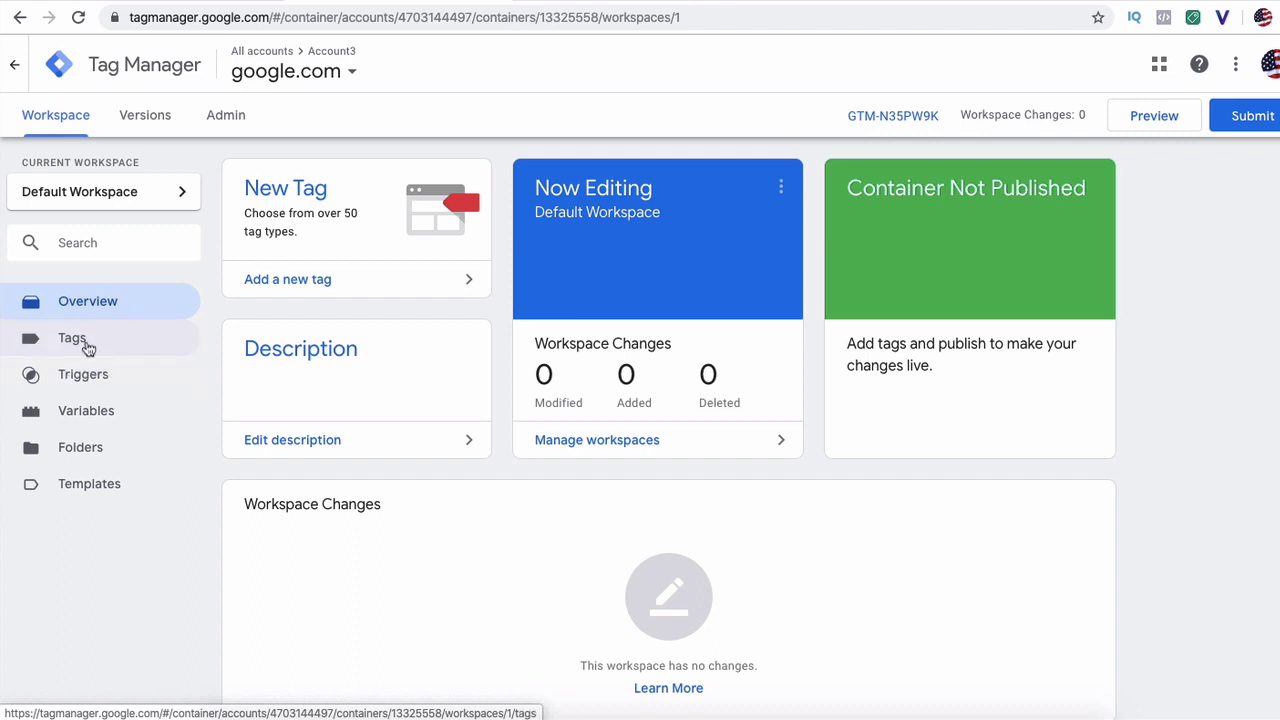
click(89, 354)
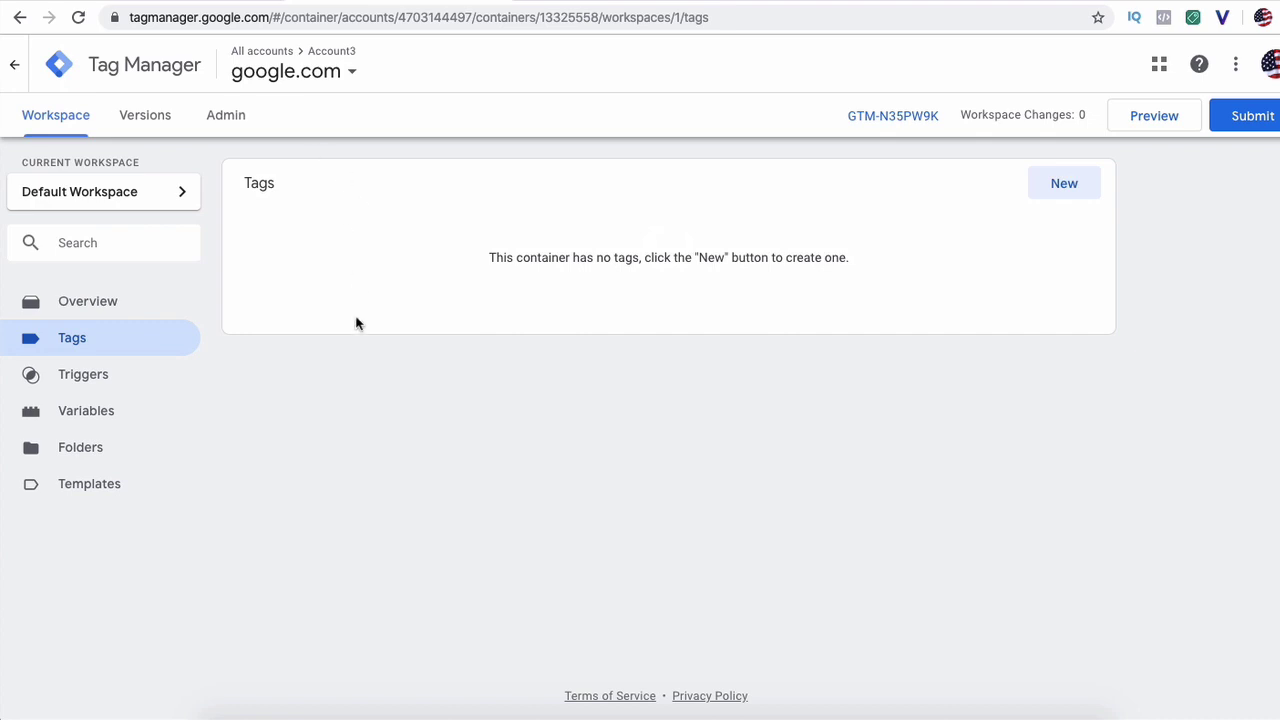
click(111, 381)
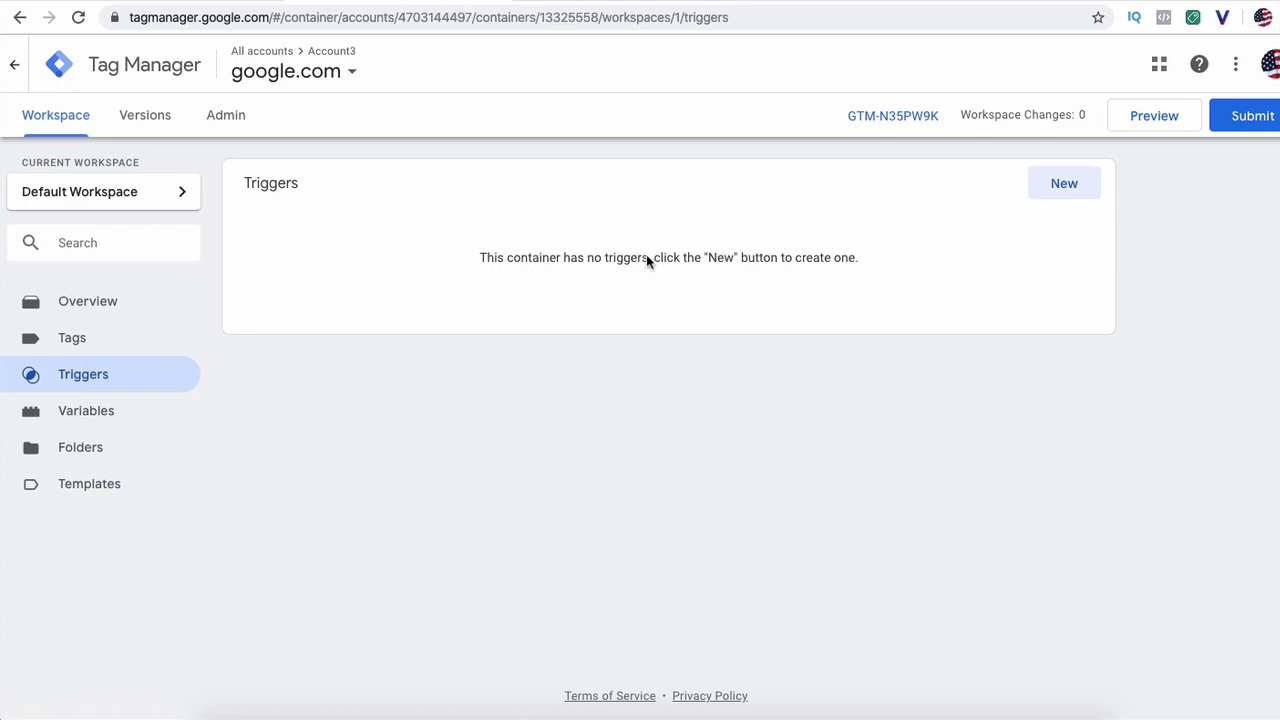
Step: View the WordPress.org plugin results for google tag manager, then the Google Tag Manager for WordPress settings page
click(623, 2)
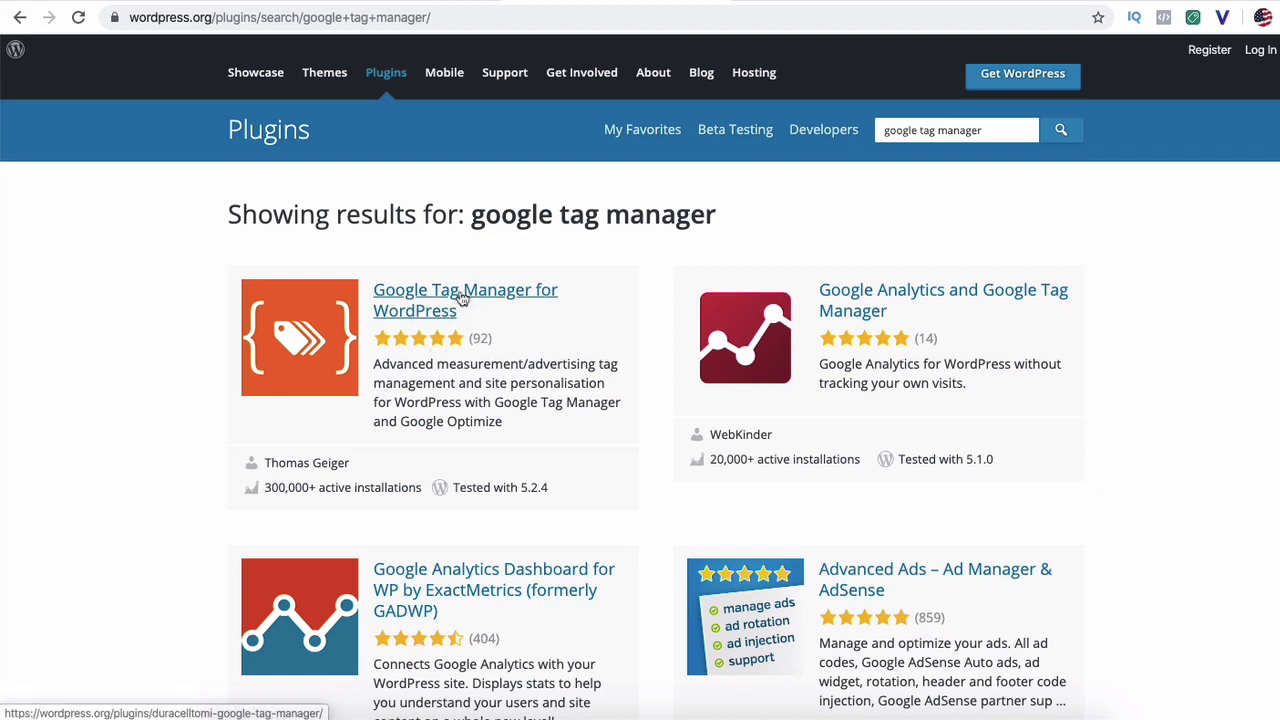
click(820, 8)
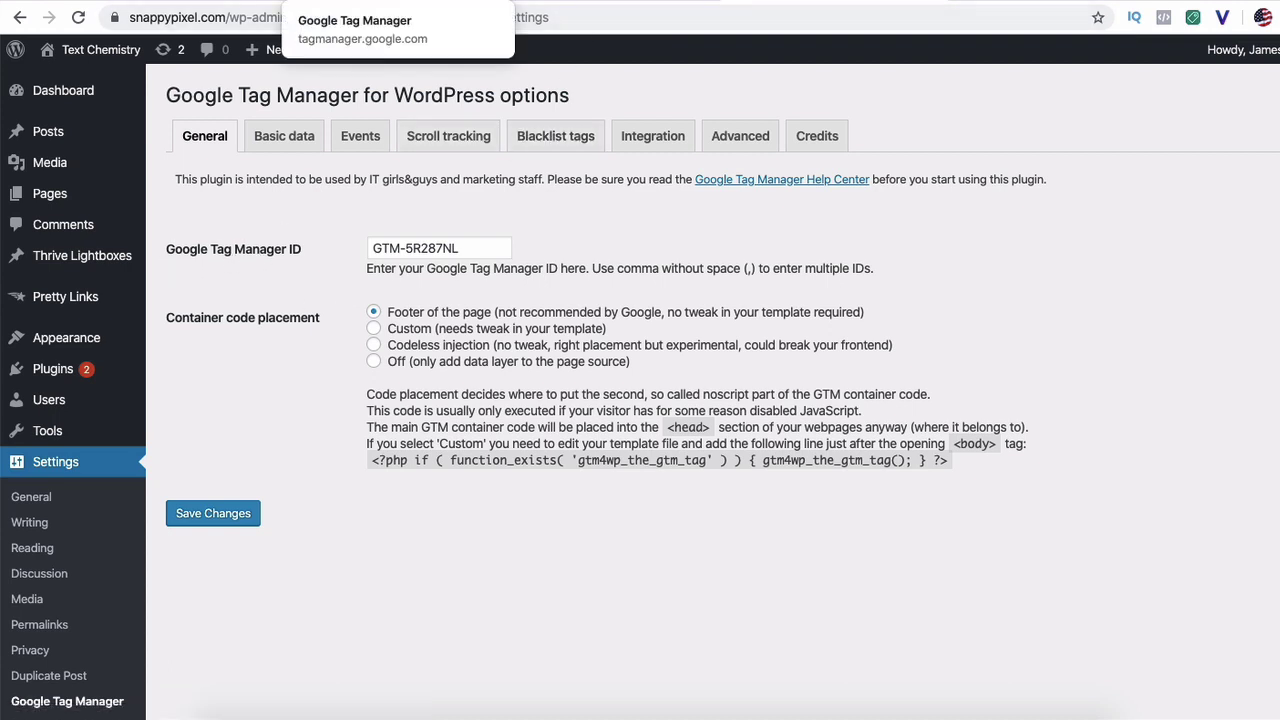
Step: Return to Tag Manager and copy the google.com container's ID from its body installation snippet
click(360, 2)
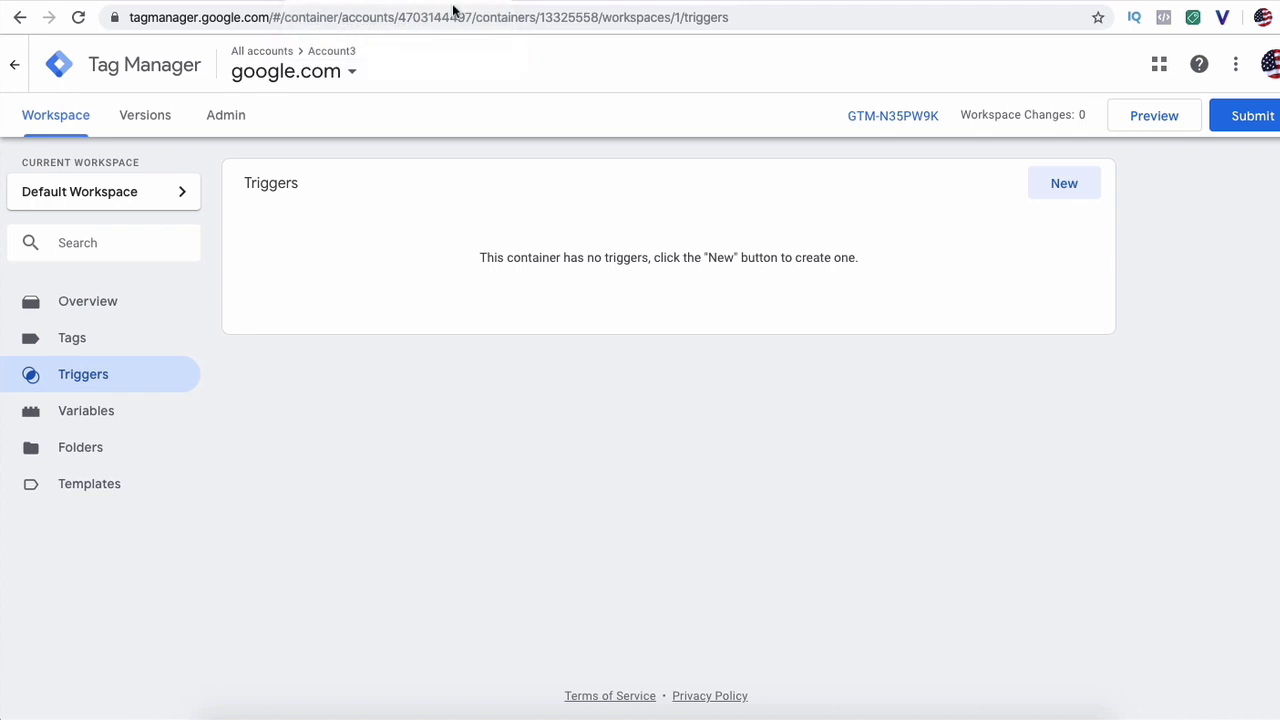
click(902, 118)
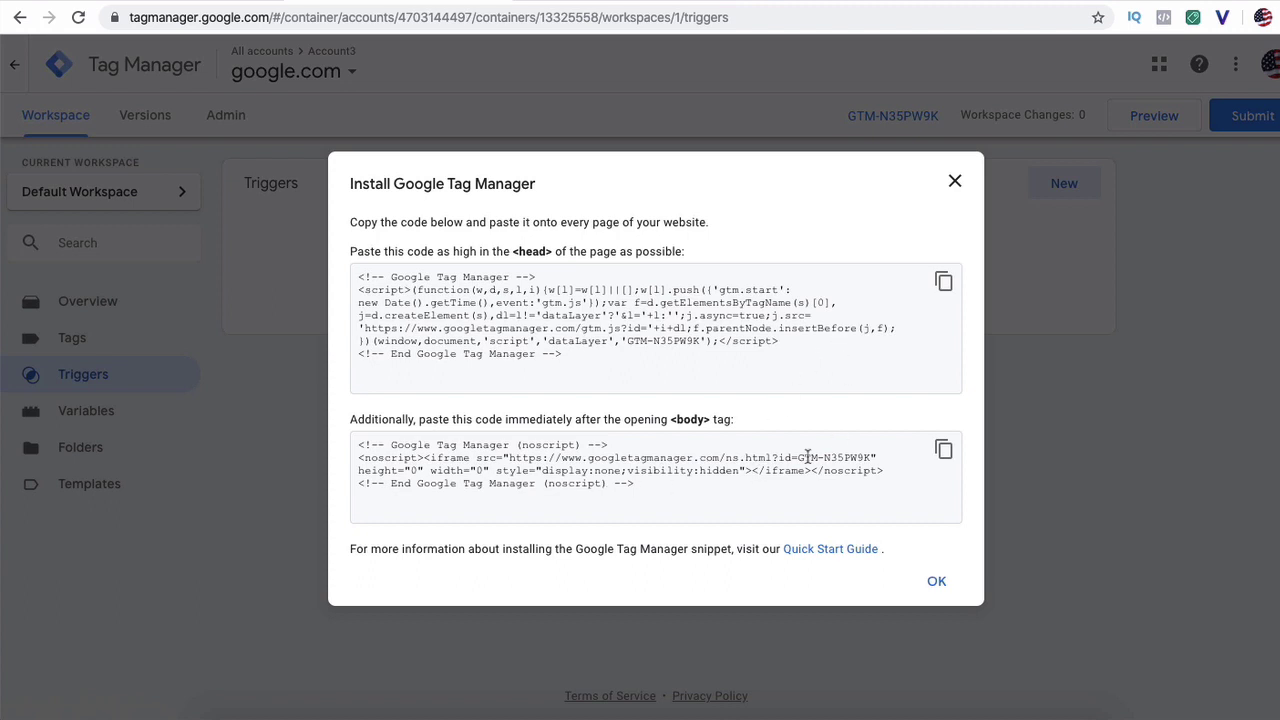
drag(797, 458, 873, 456)
key(ctrl+c)
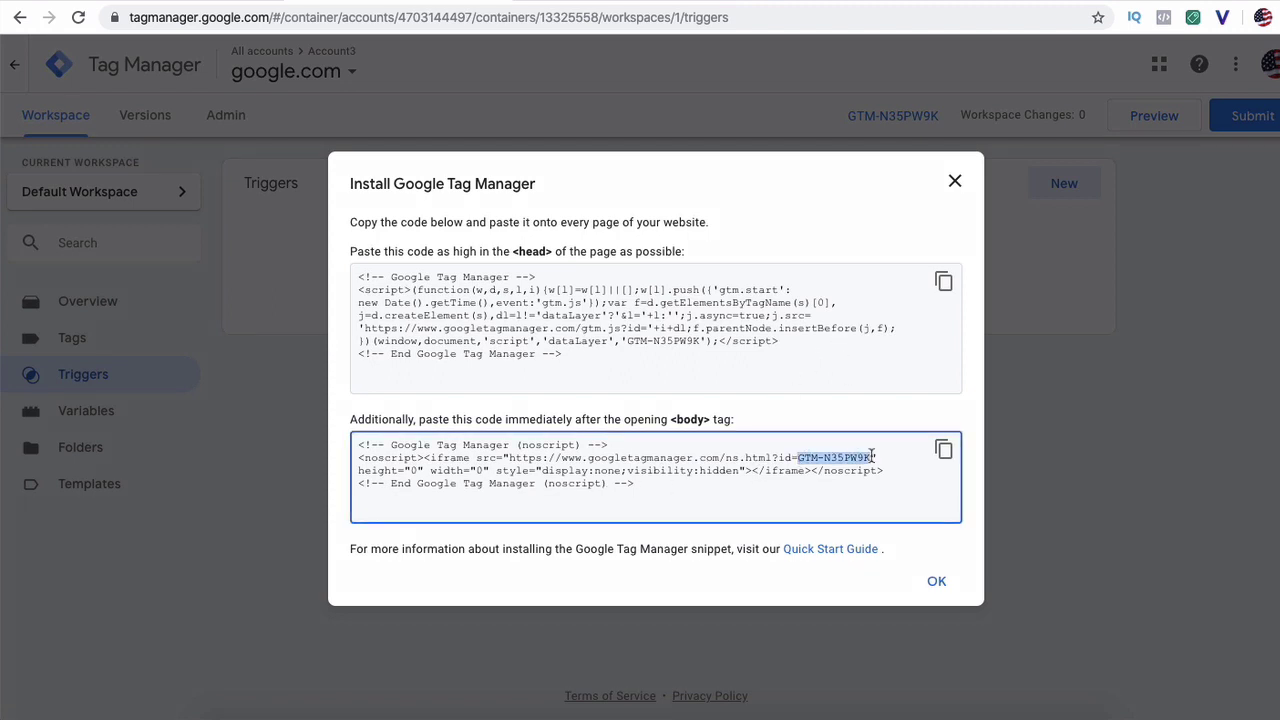
click(955, 182)
Step: Switch to the WordPress plugin settings and replace the Google Tag Manager ID with the copied container ID
click(760, 2)
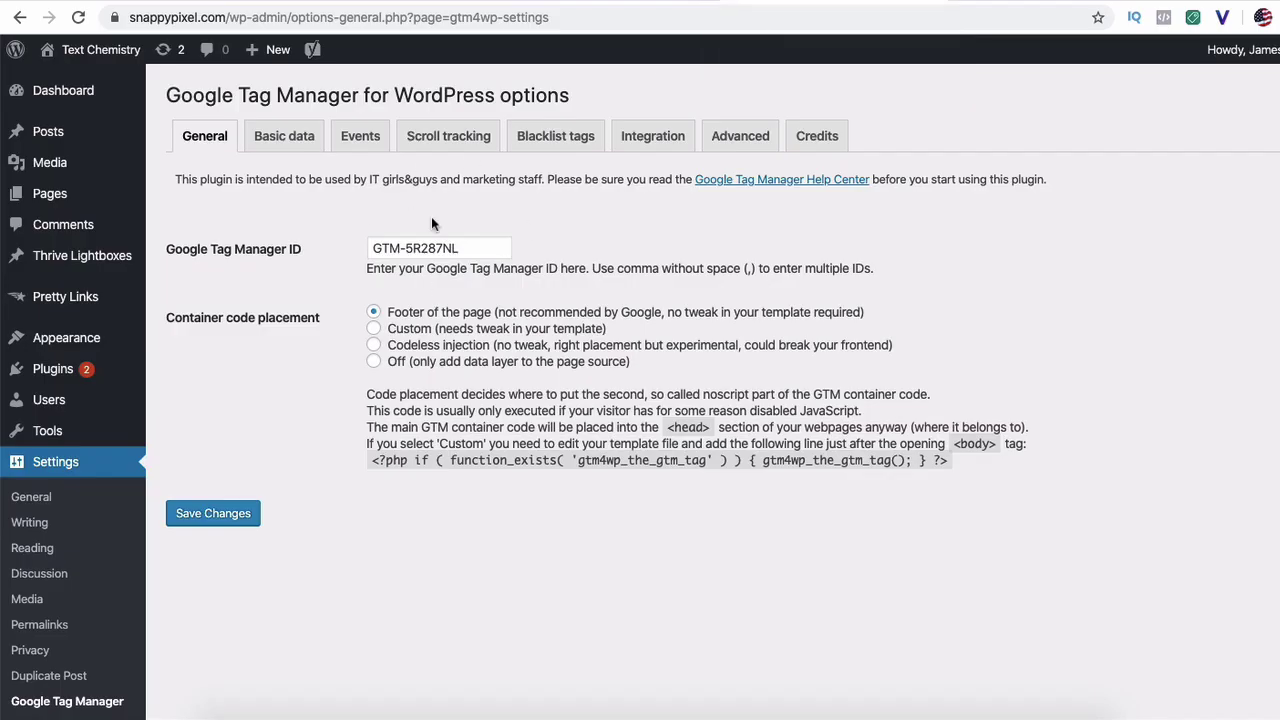
drag(468, 248, 333, 260)
key(ctrl+v)
Step: Review the container's head and body installation snippets alongside the ID entered in the WordPress plugin settings
click(380, 0)
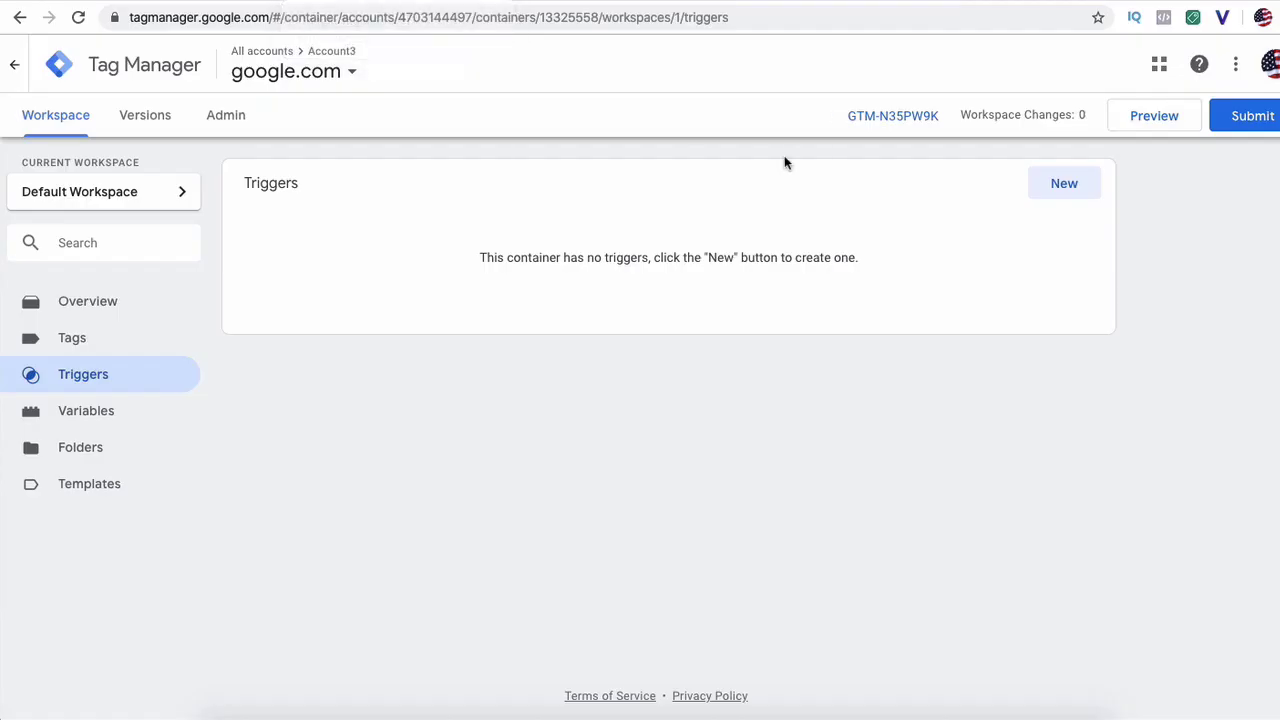
click(893, 115)
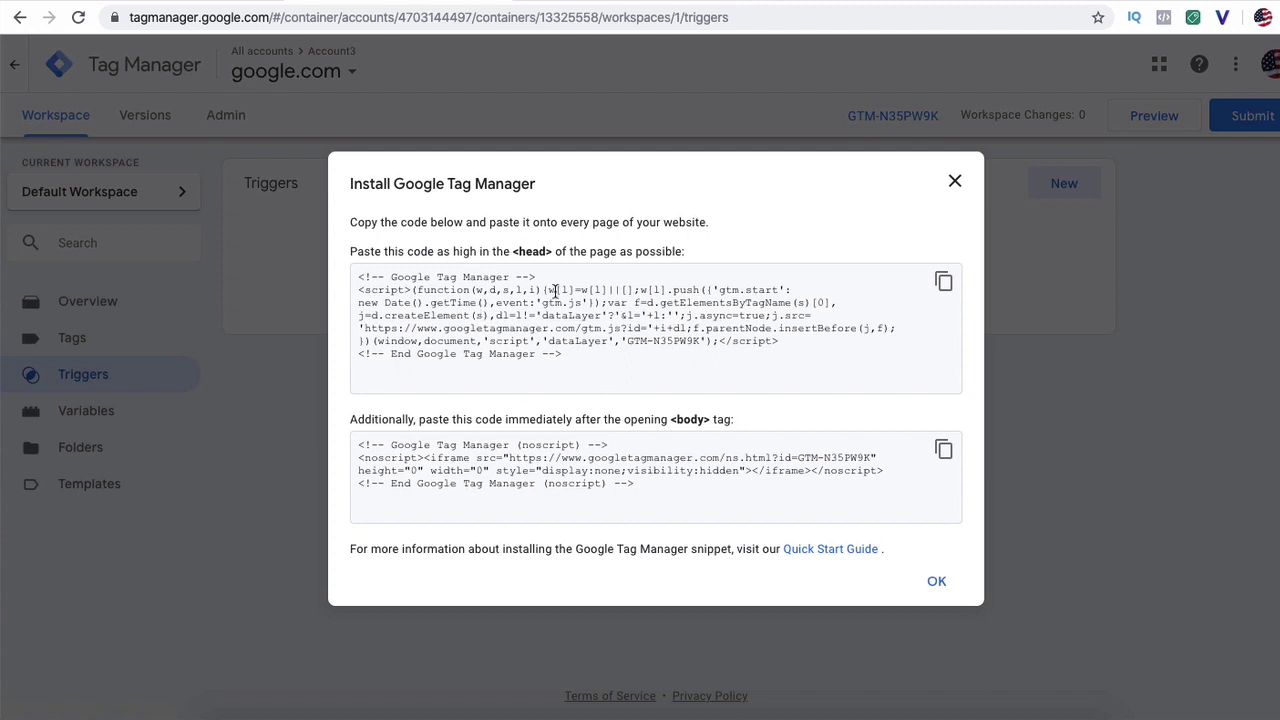
click(833, 2)
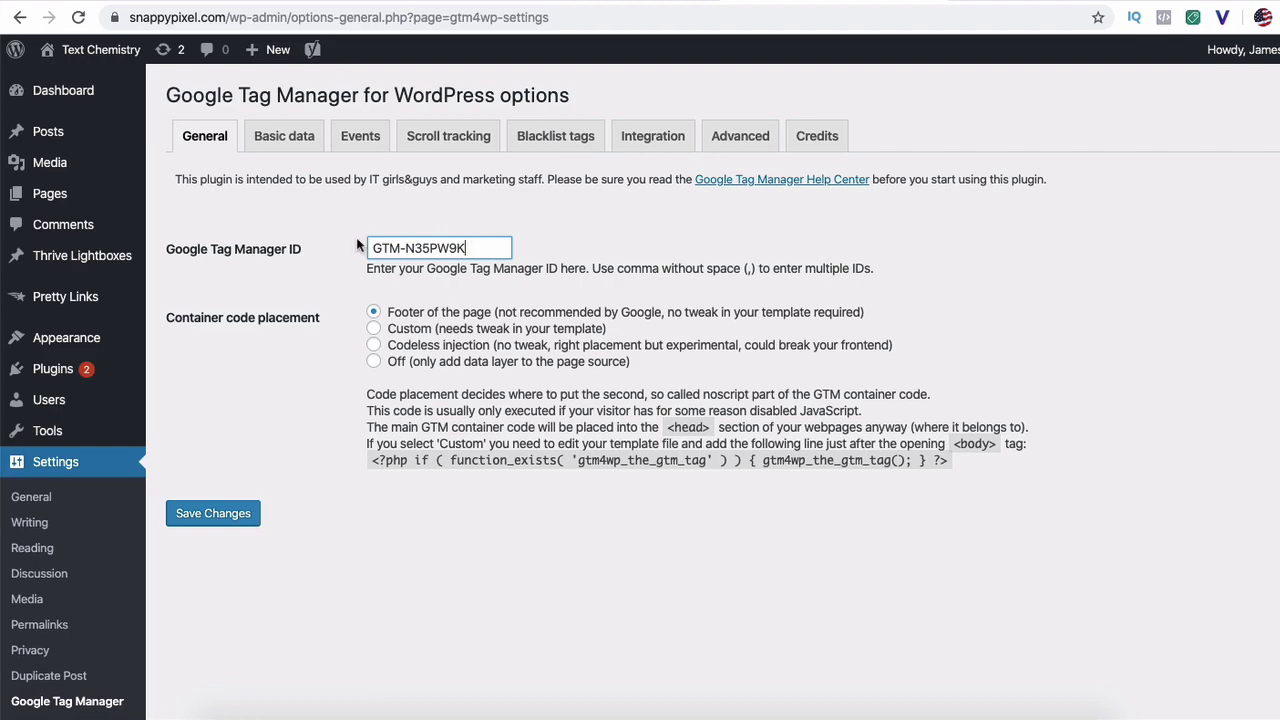
click(380, 2)
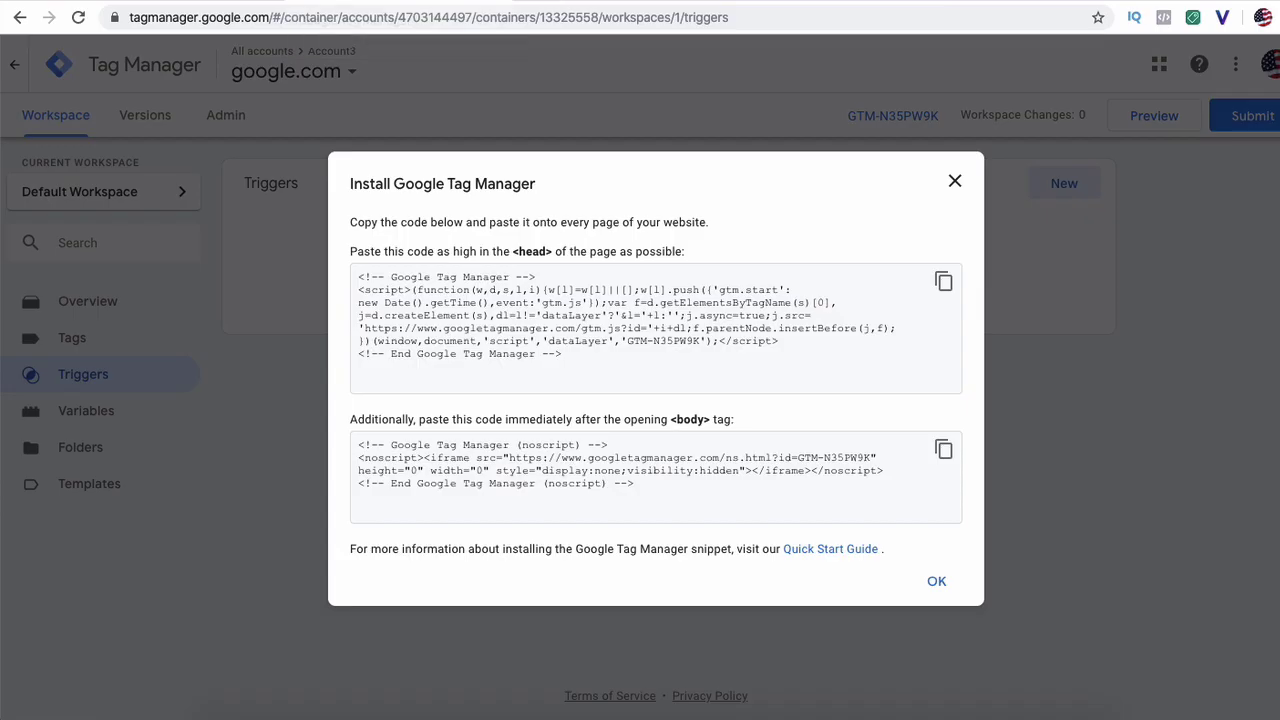
click(955, 182)
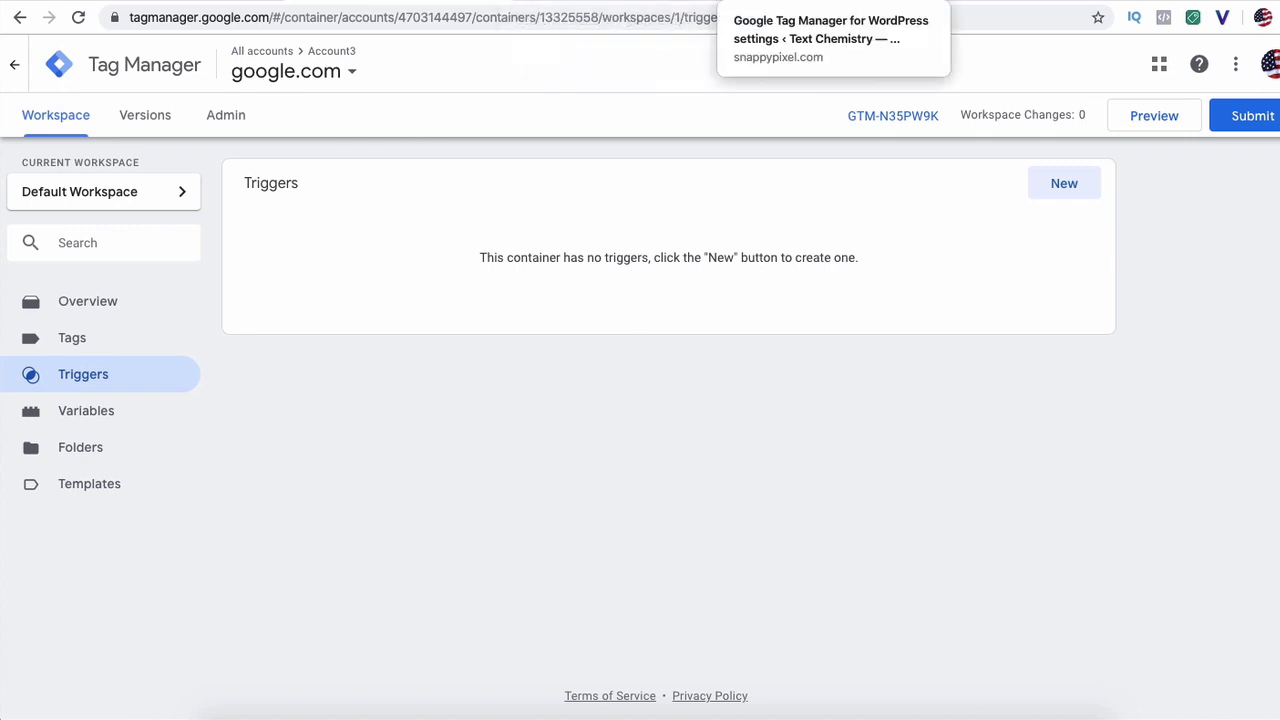
click(800, 2)
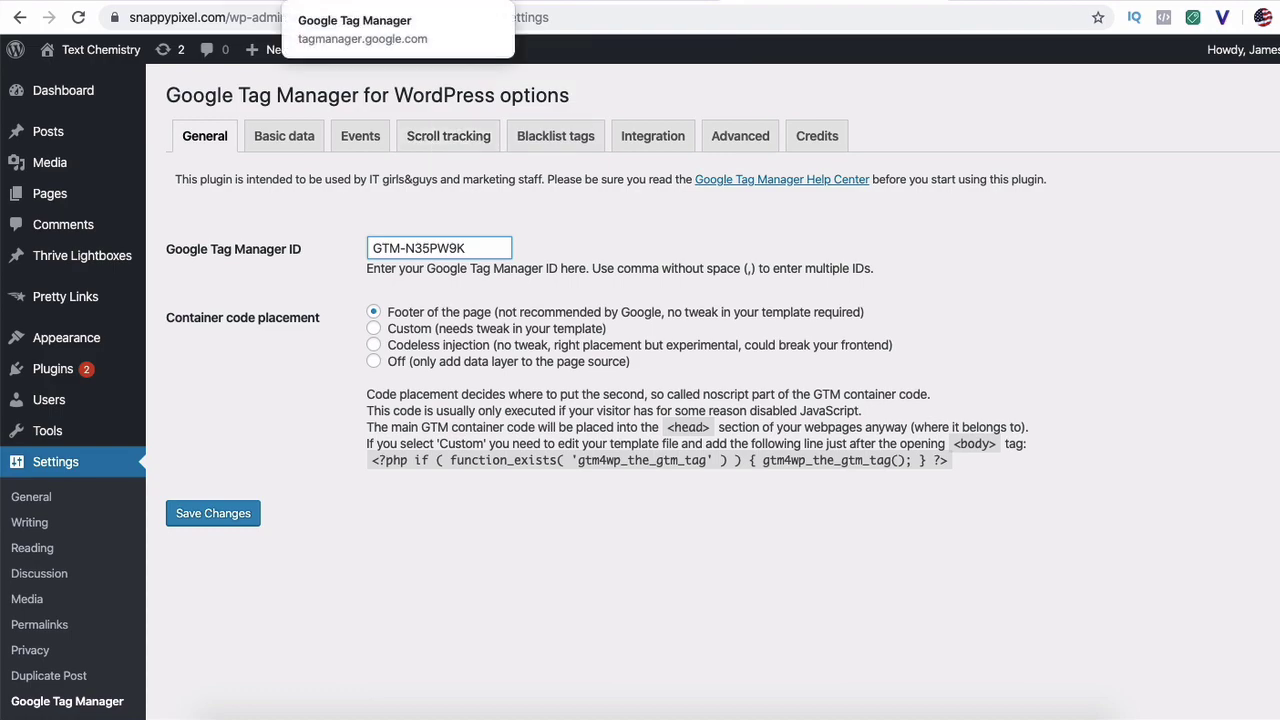
Step: Switch back to Tag Manager and view the google.com container's Tags list
click(400, 3)
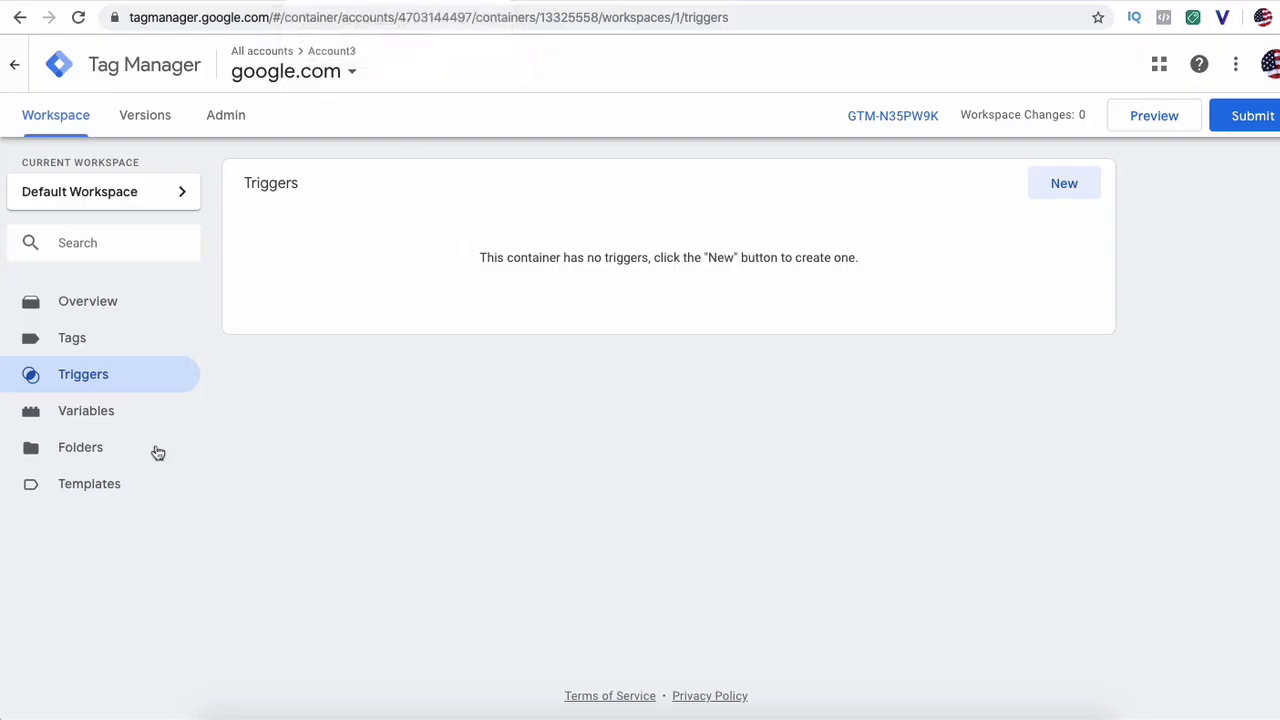
click(121, 347)
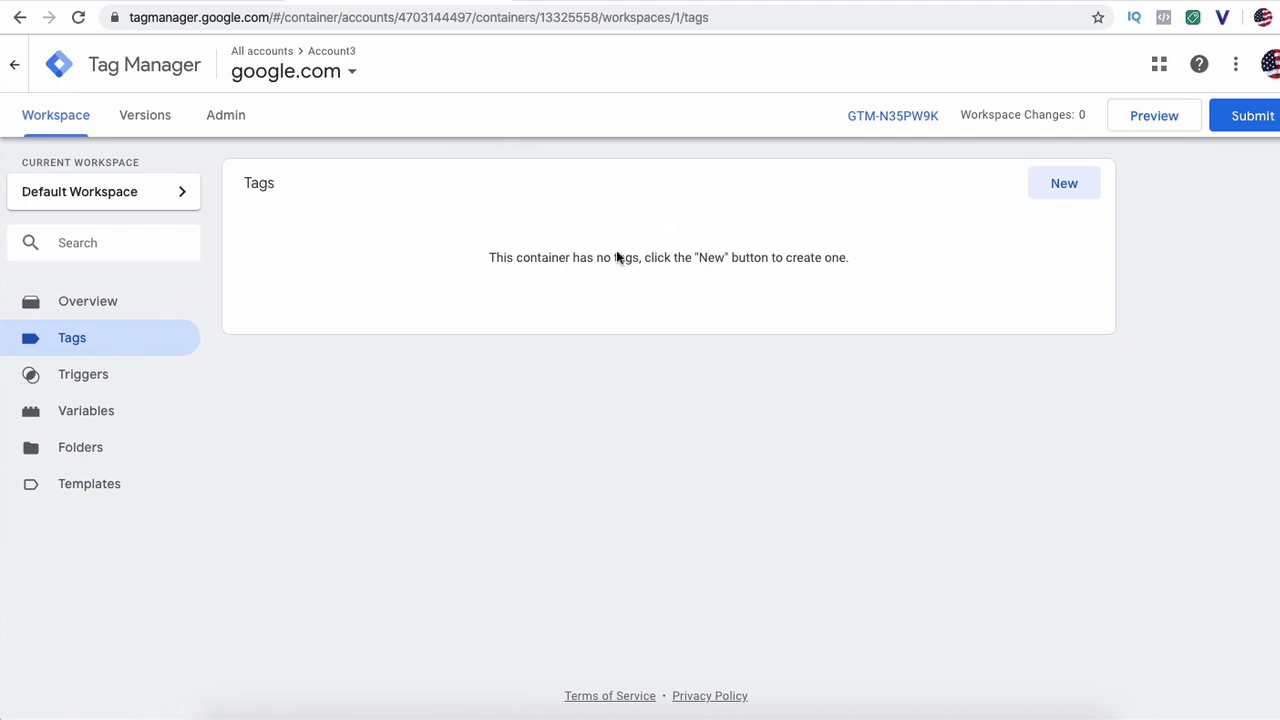
click(1051, 196)
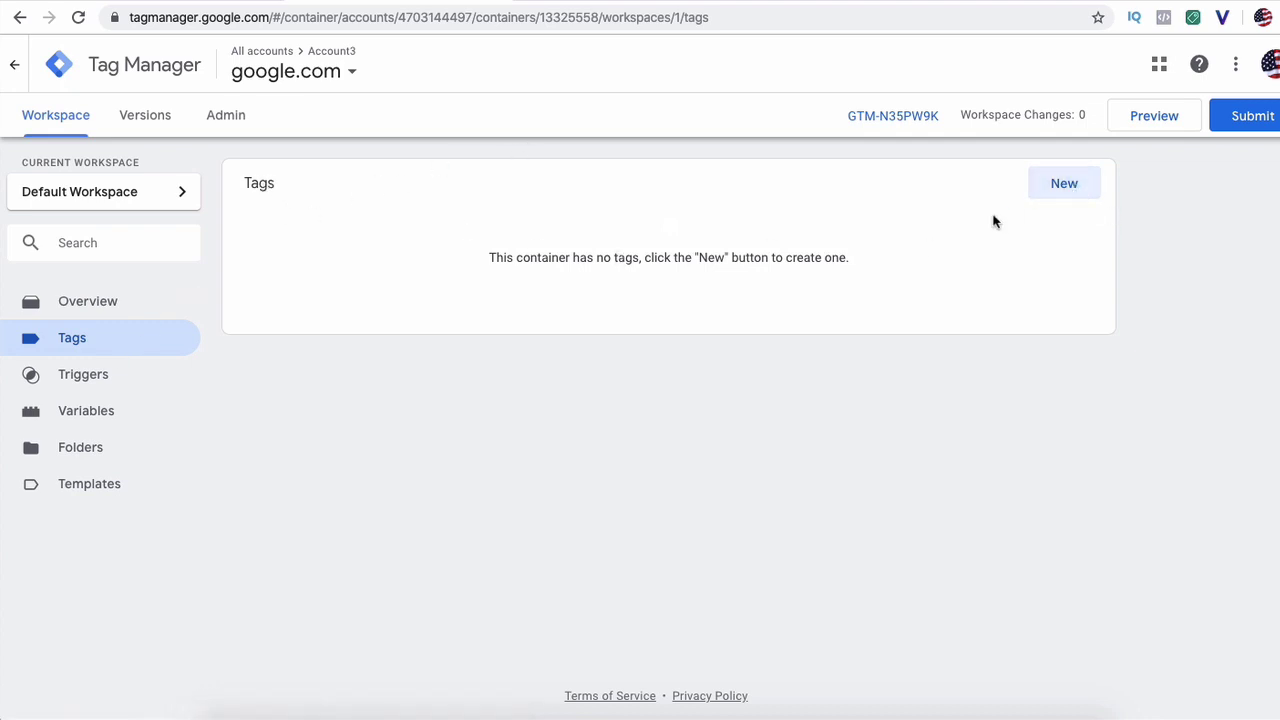
Step: Open the Community Template Gallery for tag templates and check the publisher verification details of Adform Tracking Point
click(103, 494)
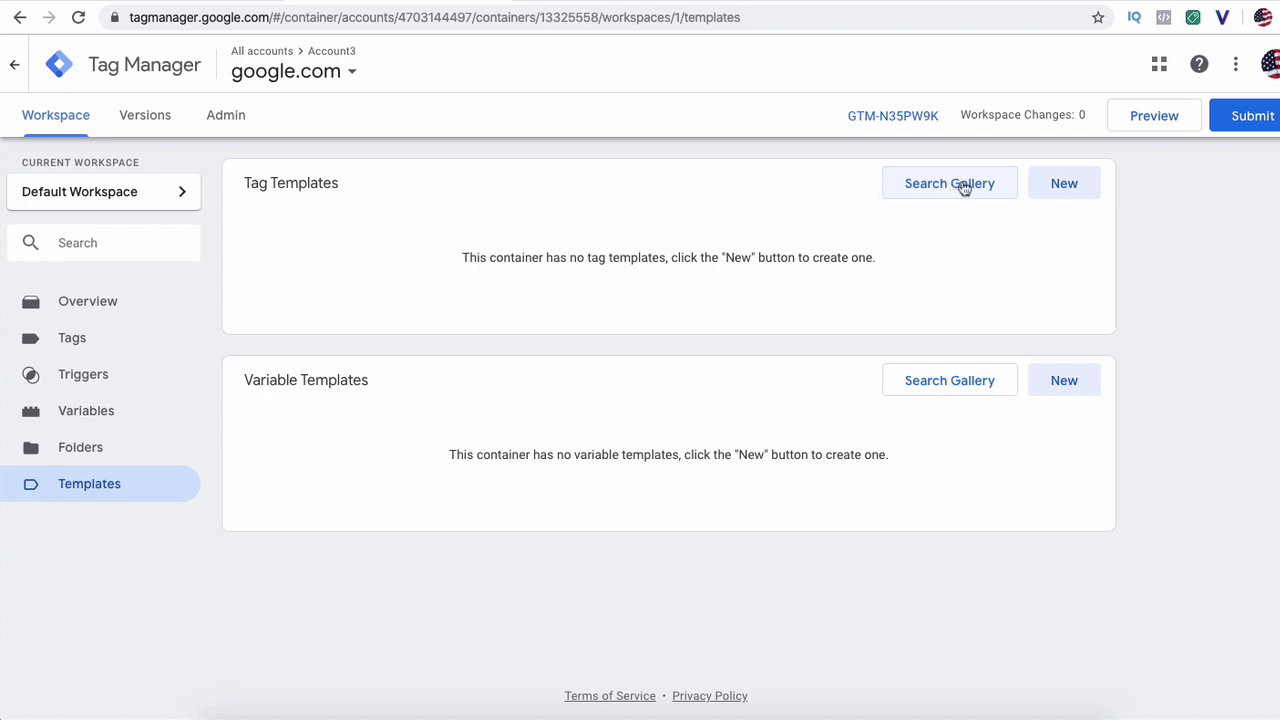
click(970, 189)
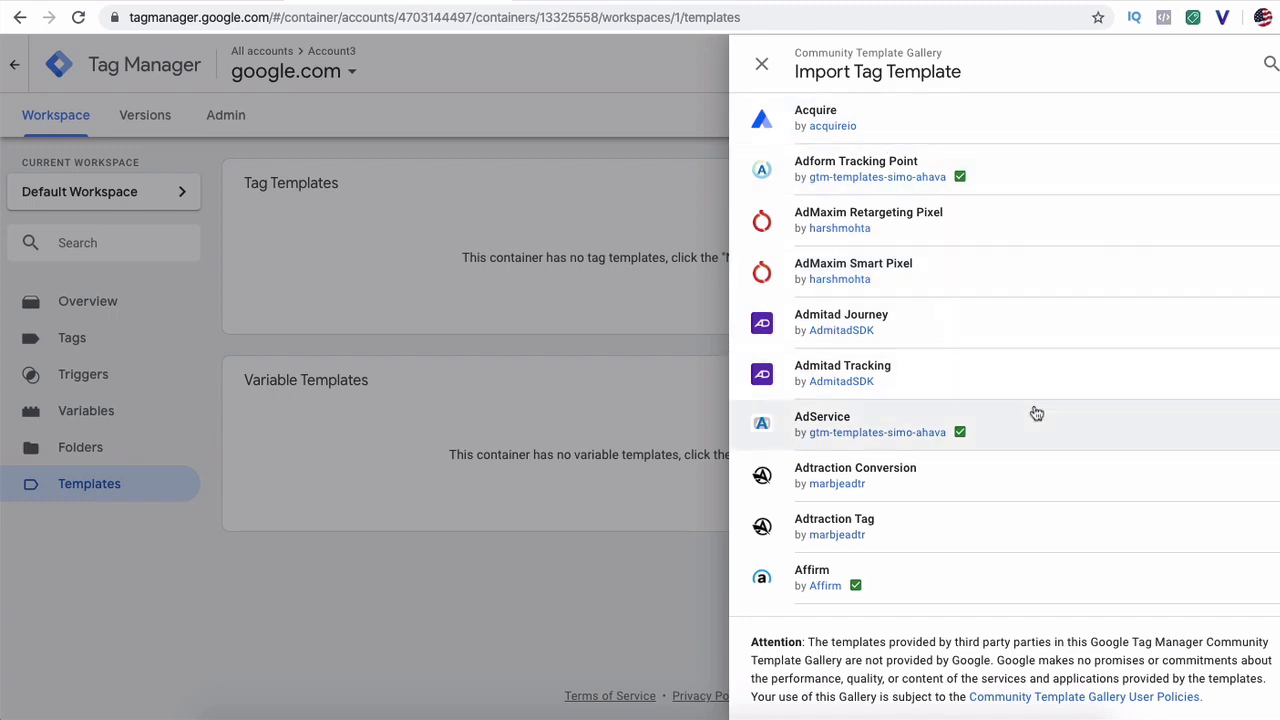
scroll(1035, 414, down, 2)
scroll(1035, 414, up, 2)
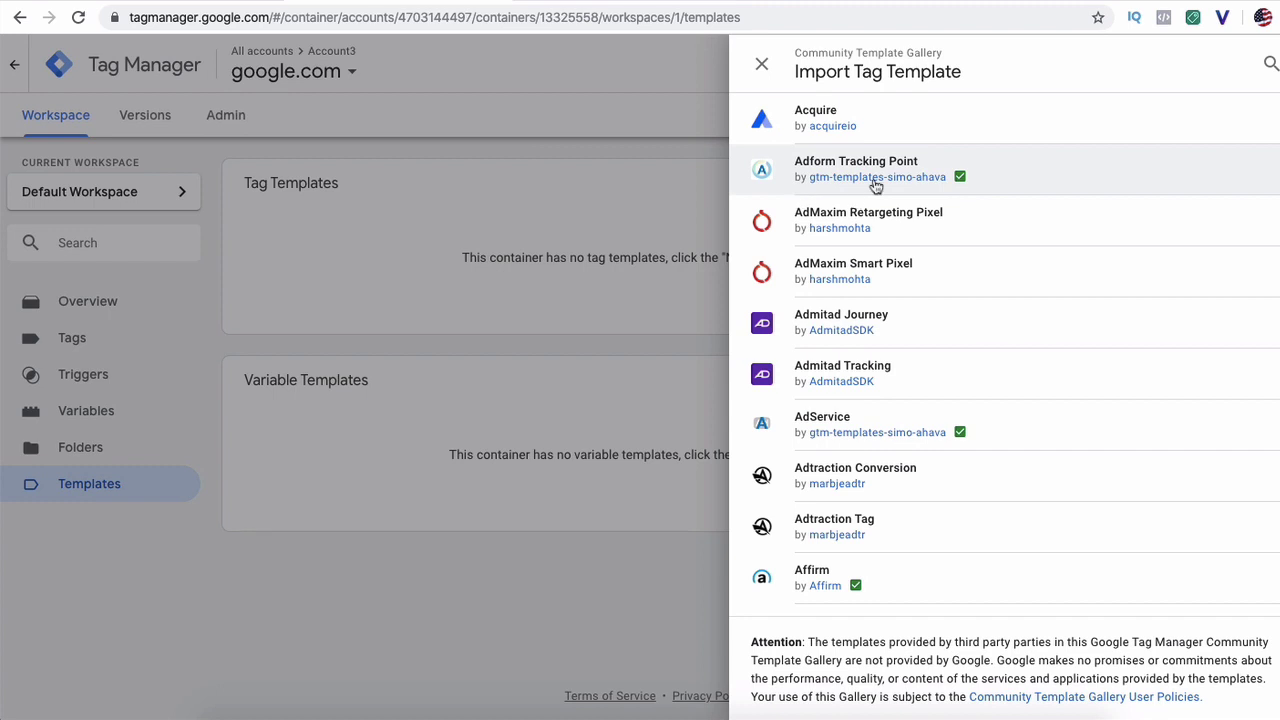
mouse_move(963, 180)
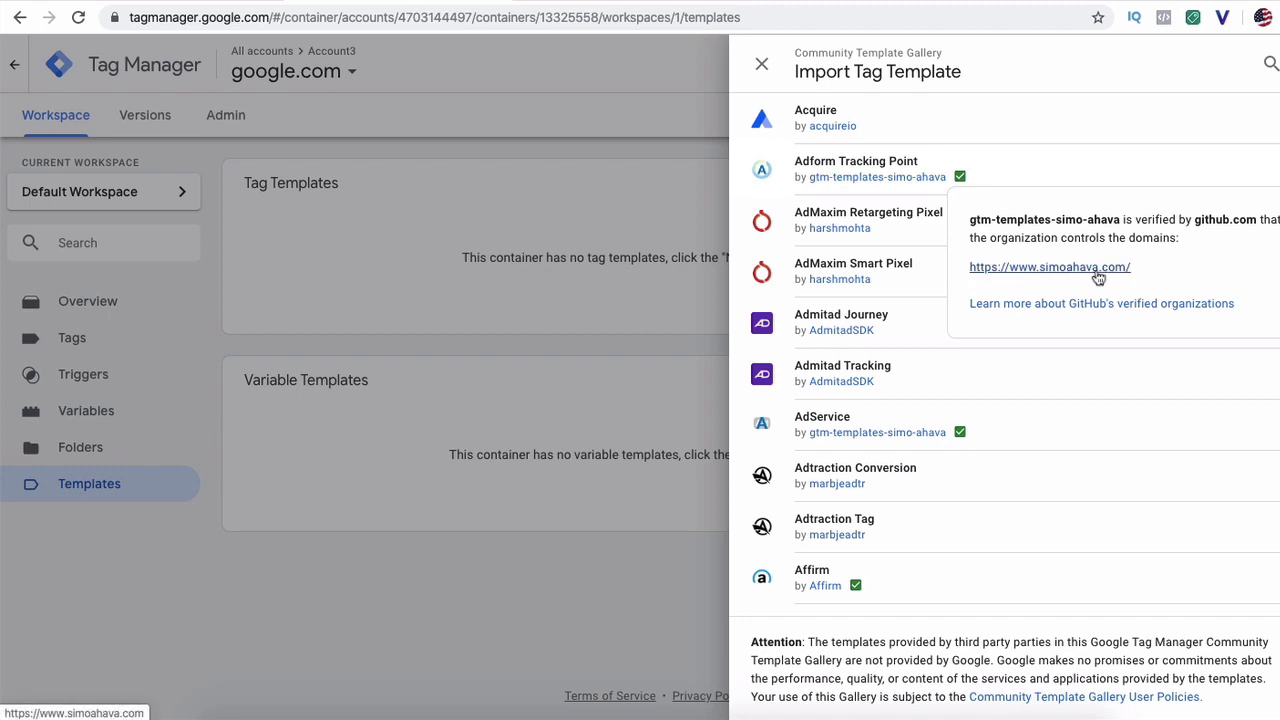
Step: Search the tag template gallery for "face" and review the Facebook Pixel template's details, including its permissions and links
click(1271, 66)
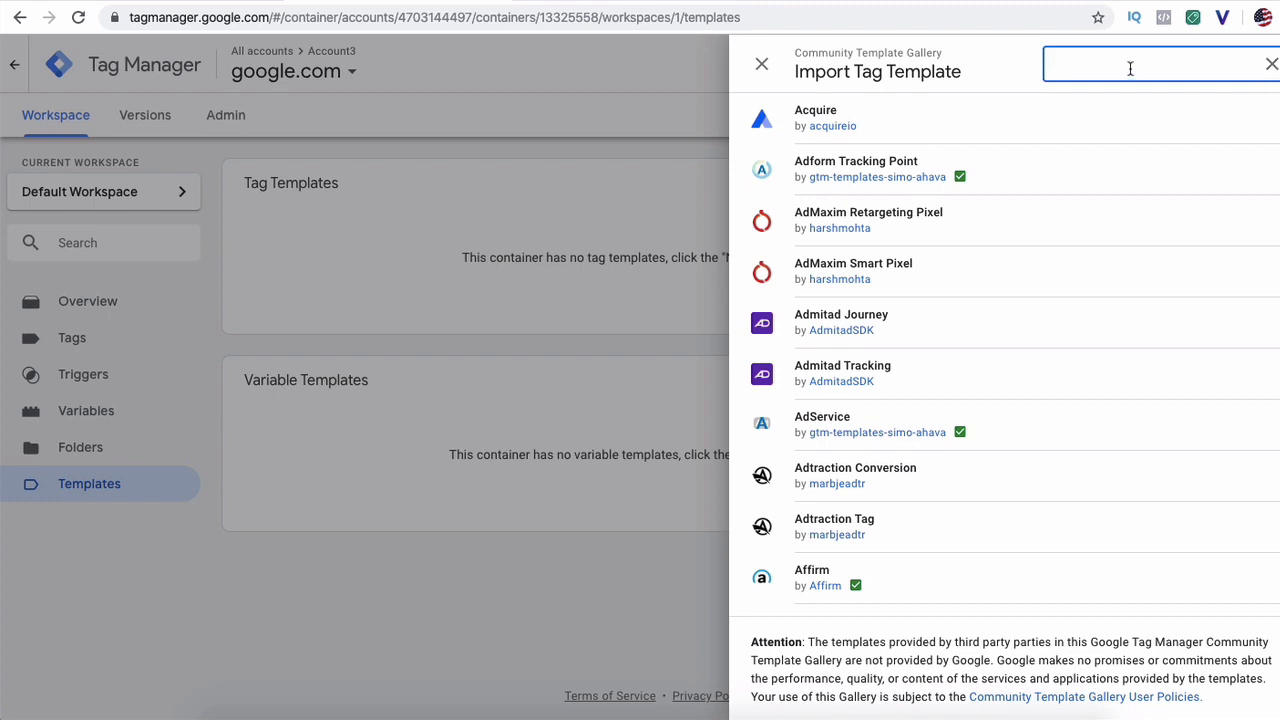
text(face)
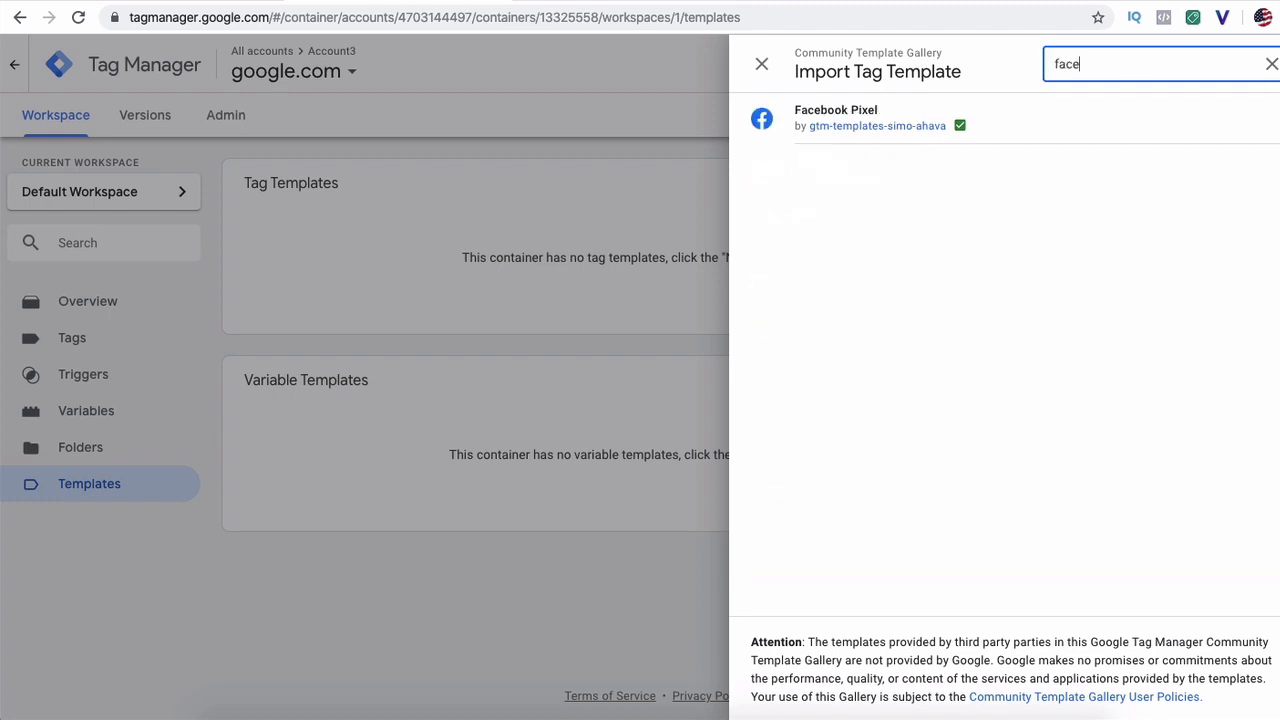
click(1039, 141)
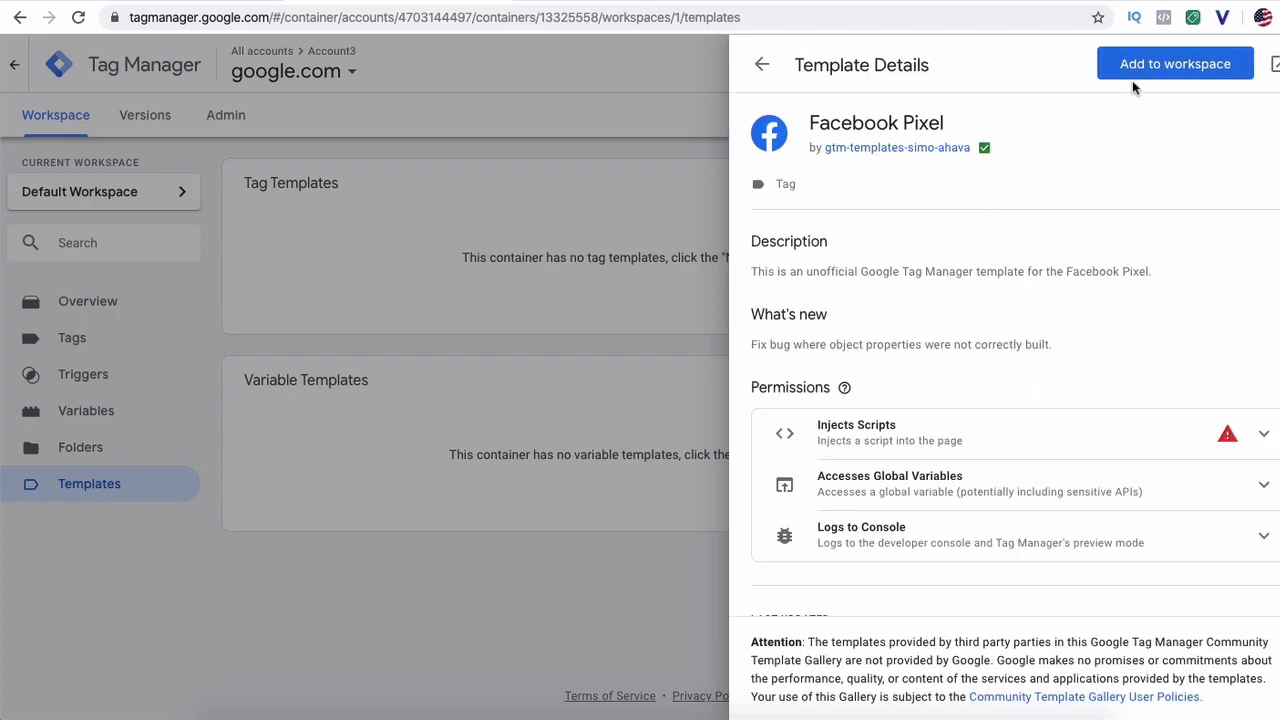
scroll(960, 420, down, 3)
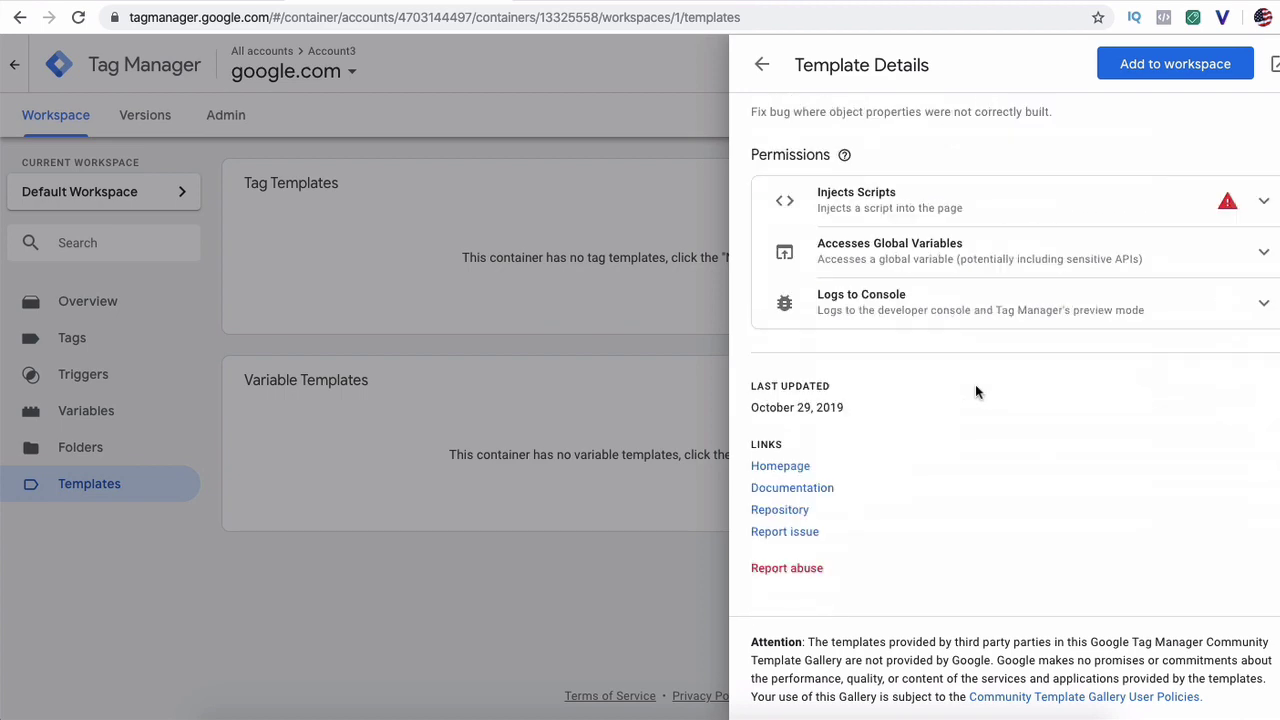
scroll(975, 384, up, 3)
Step: Add the Facebook Pixel community template to the workspace with its required permissions and look over it in the template editor
click(1170, 66)
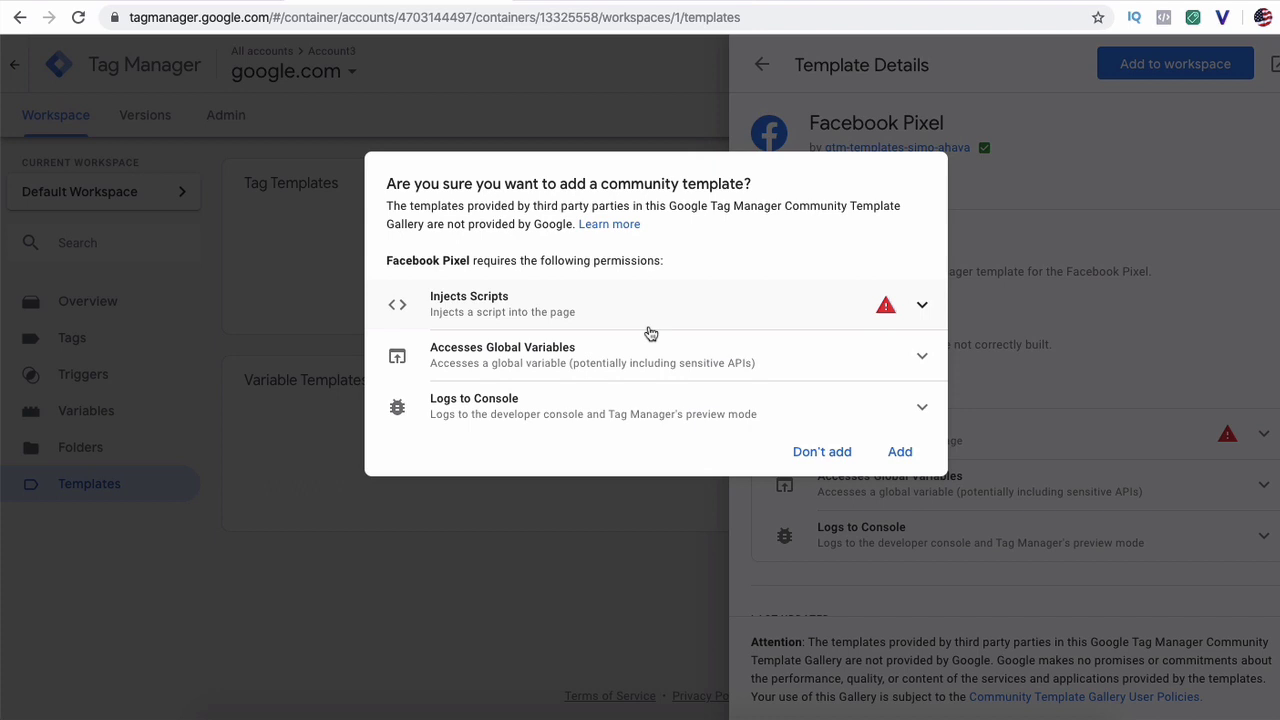
click(908, 457)
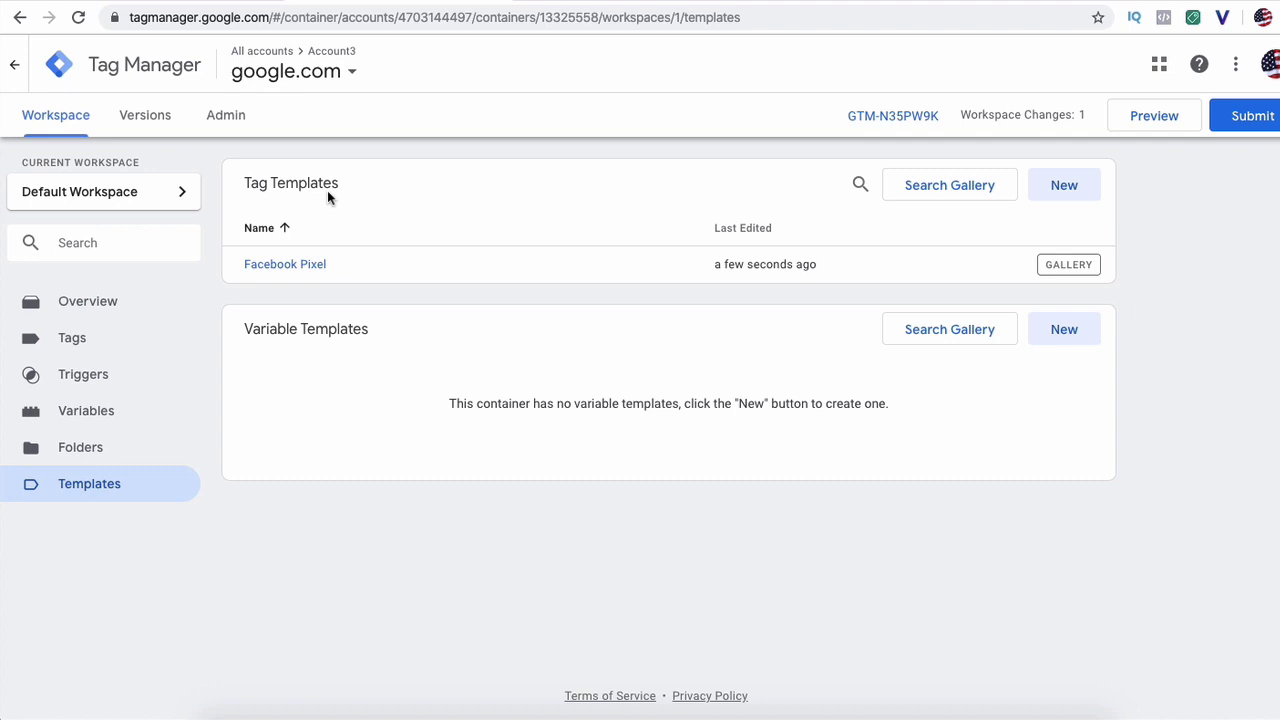
click(306, 266)
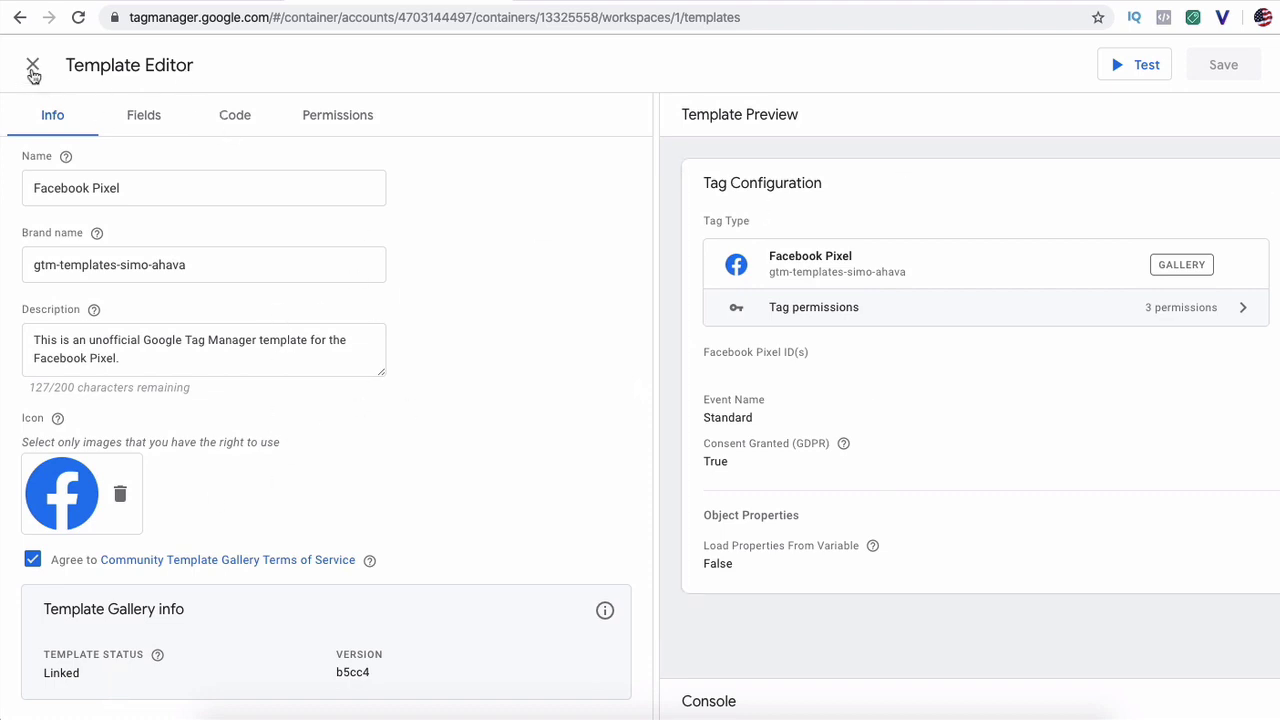
click(33, 67)
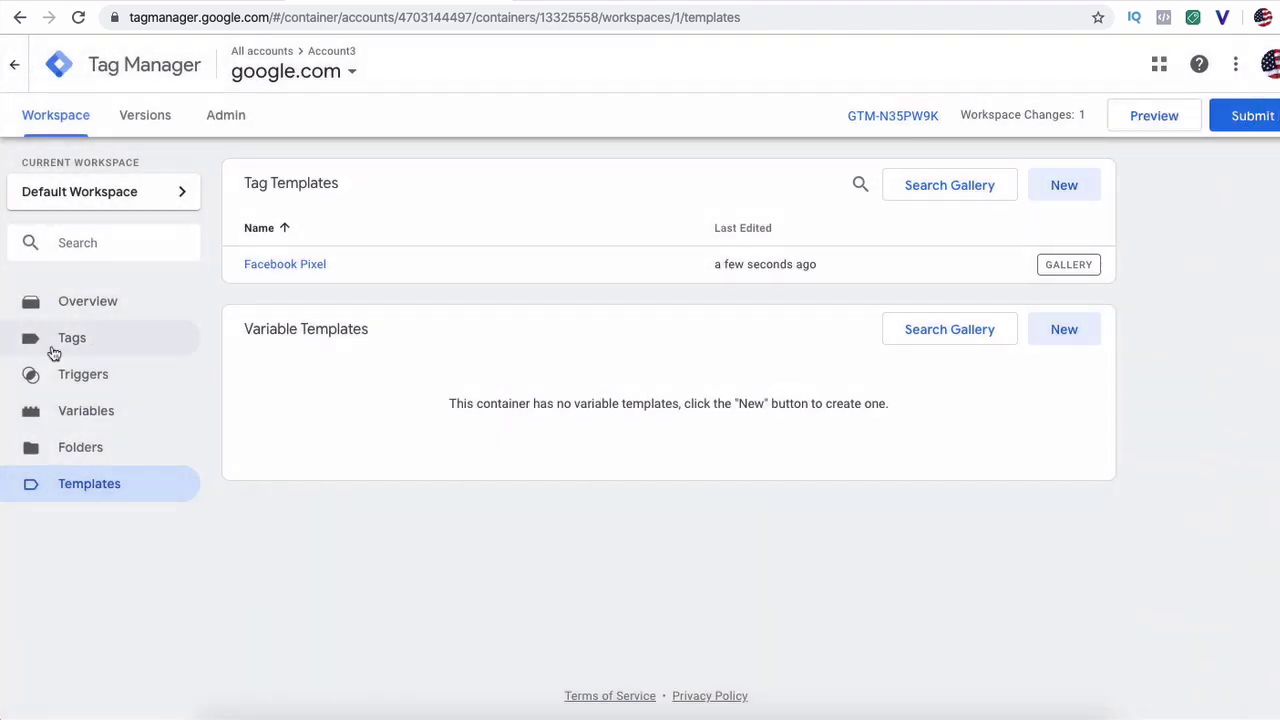
Step: Create a new tag in the container and choose the custom Facebook Pixel template as its tag type
click(90, 348)
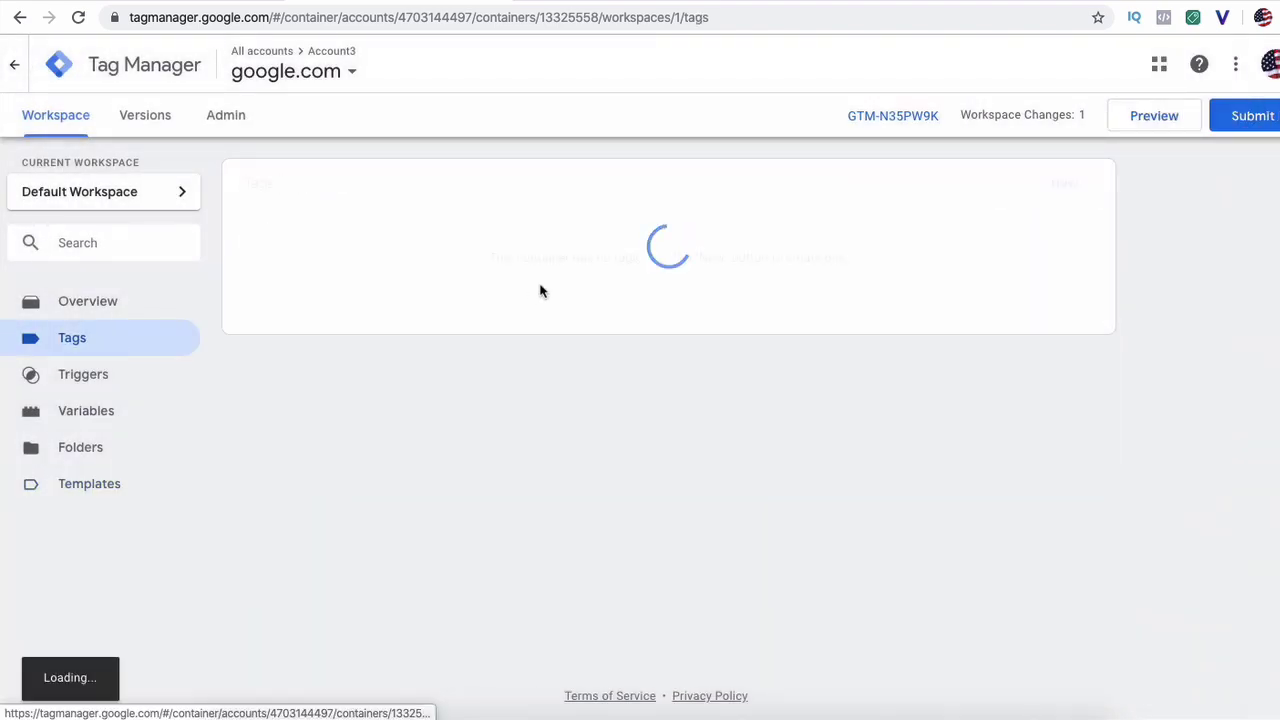
click(1087, 194)
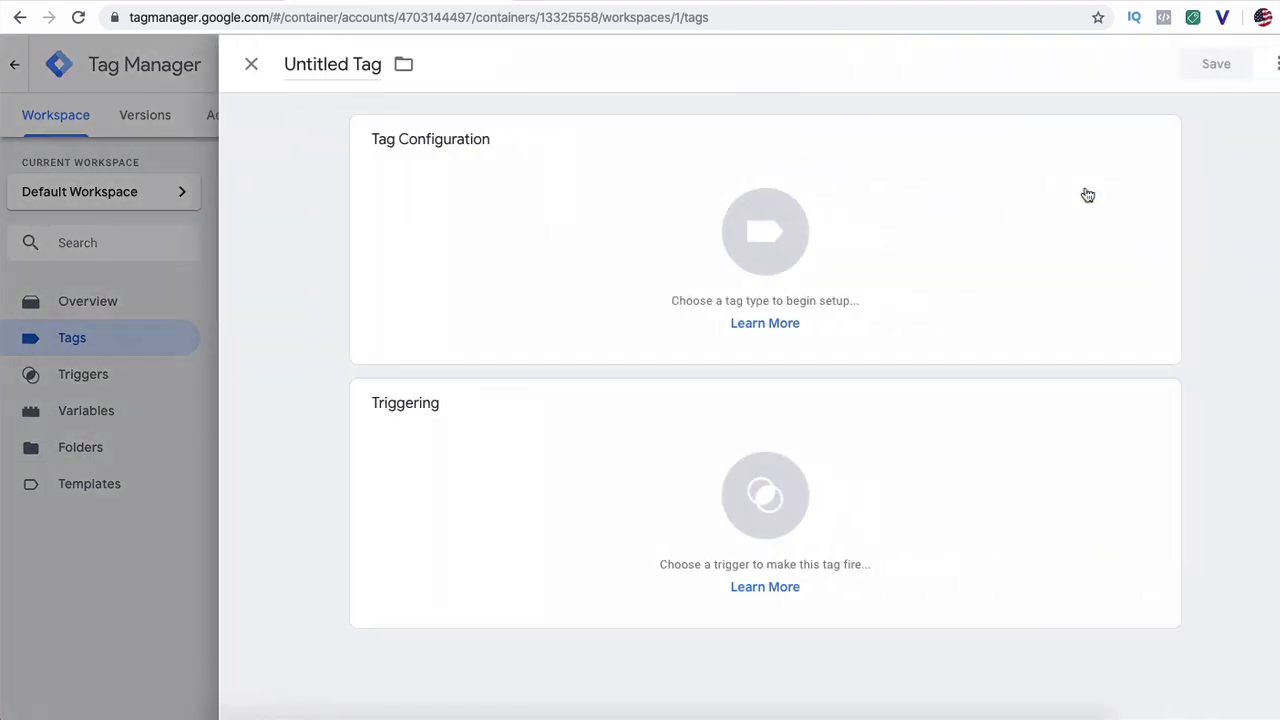
click(592, 249)
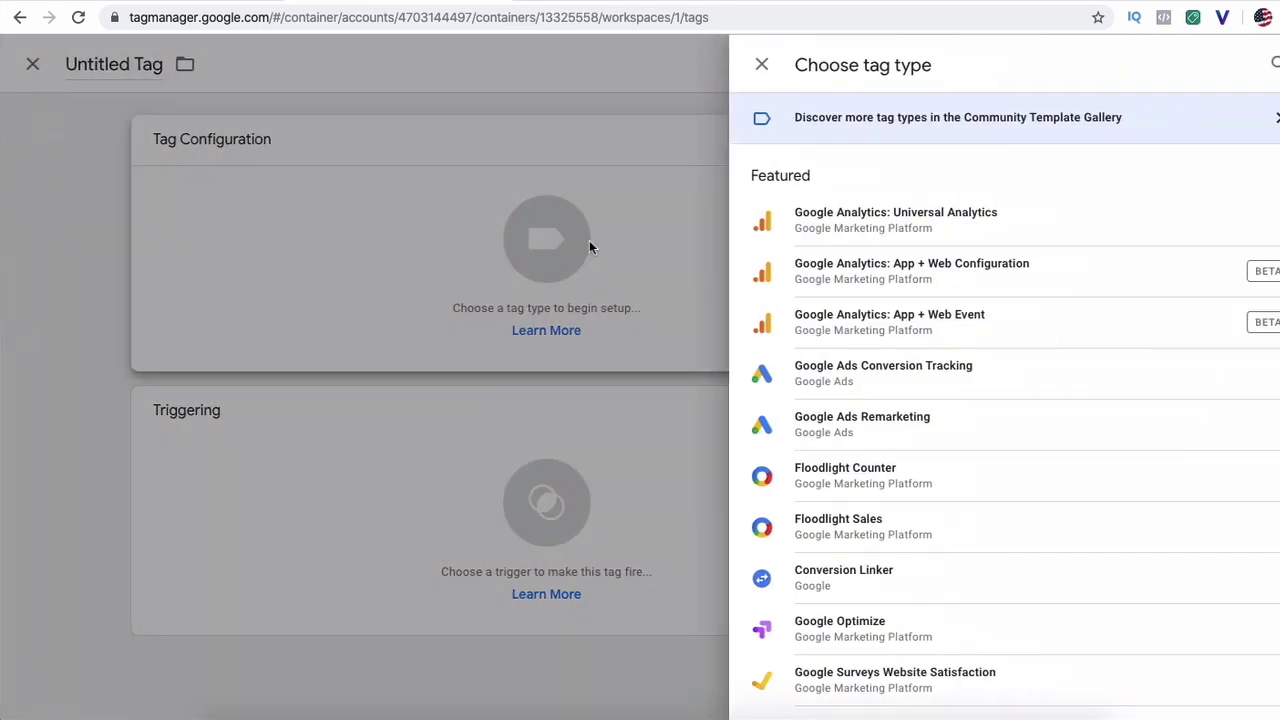
scroll(888, 392, down, 3)
scroll(888, 392, down, 1)
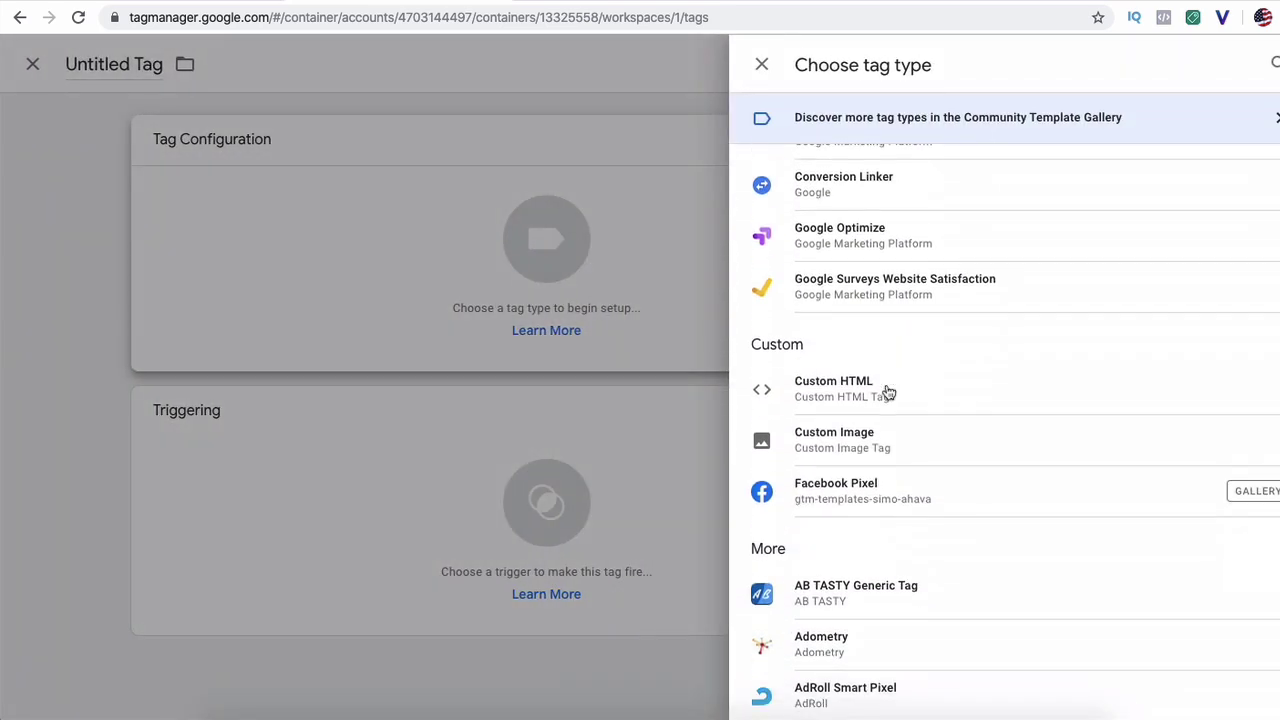
click(826, 498)
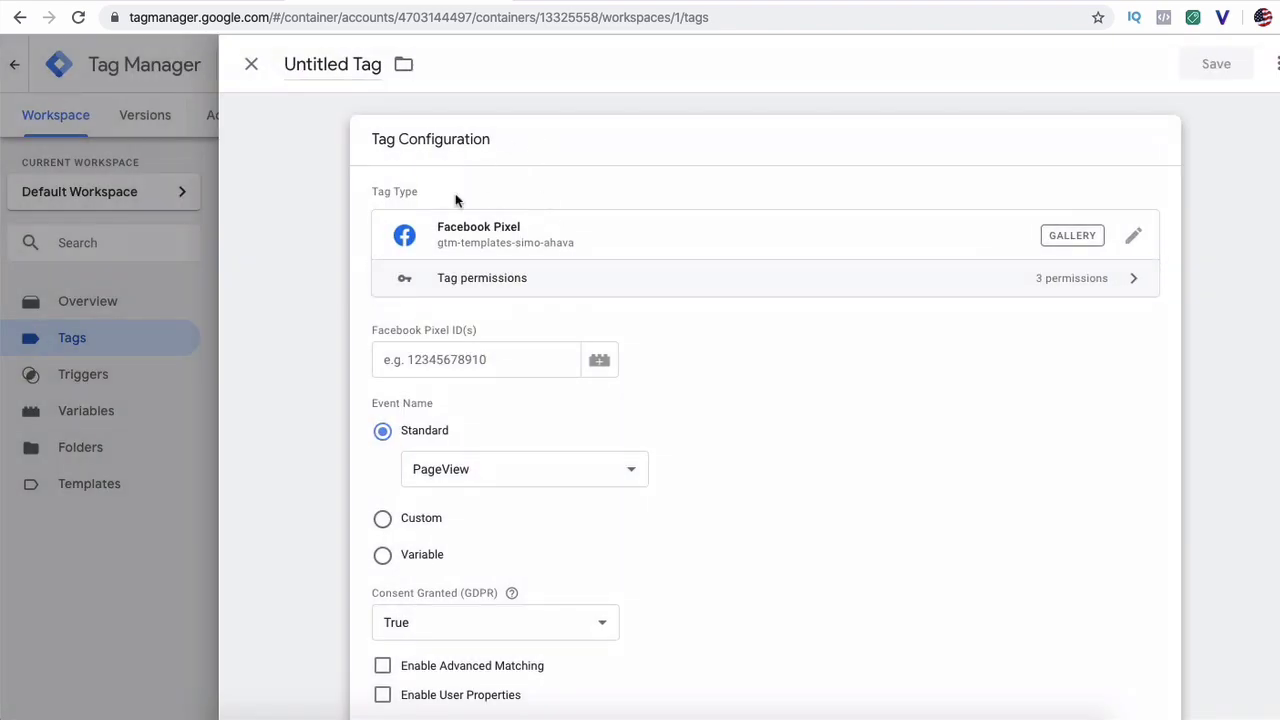
Step: Name the new tag "Facebook Pixel"
click(340, 63)
triple_click(340, 63)
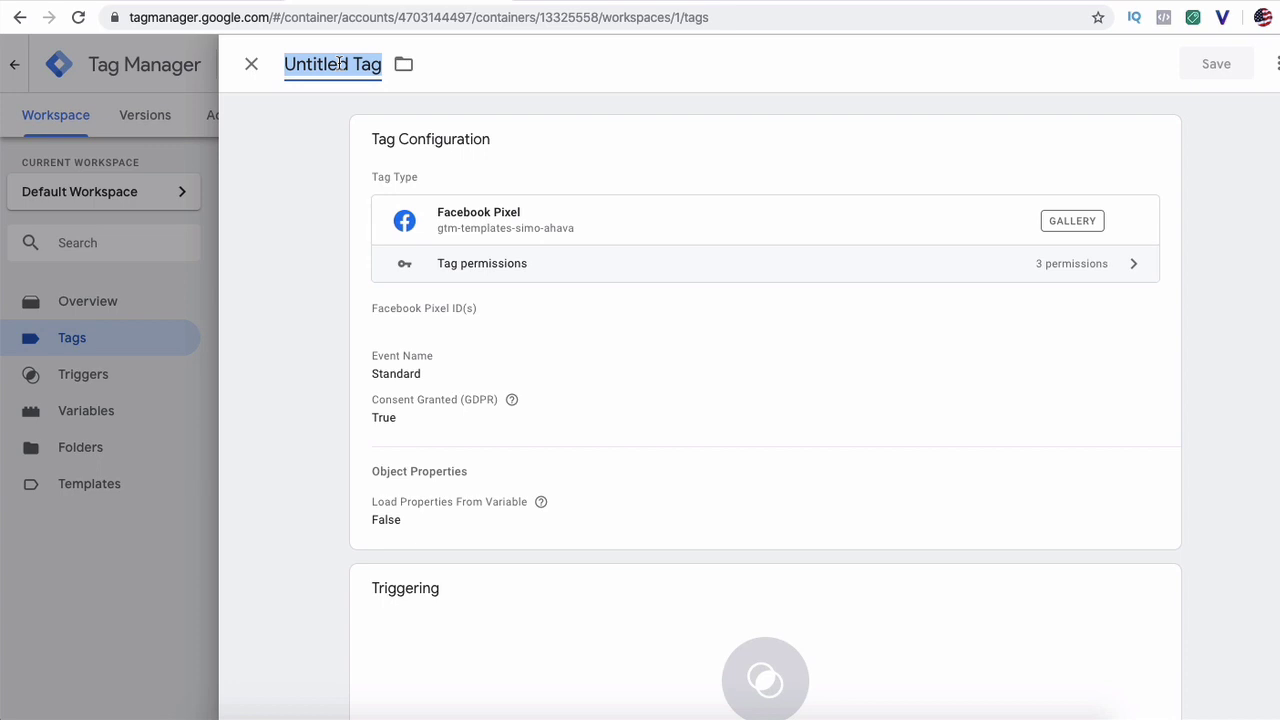
text(Faceboo)
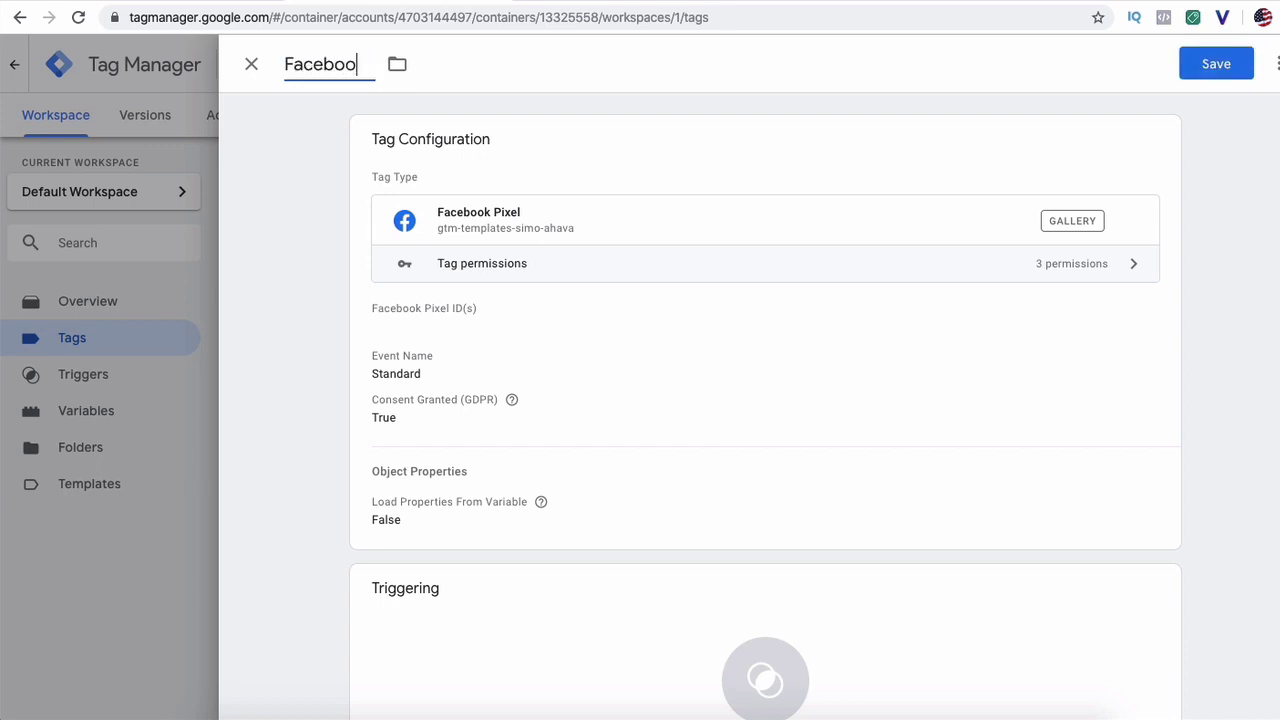
text(k Pixel)
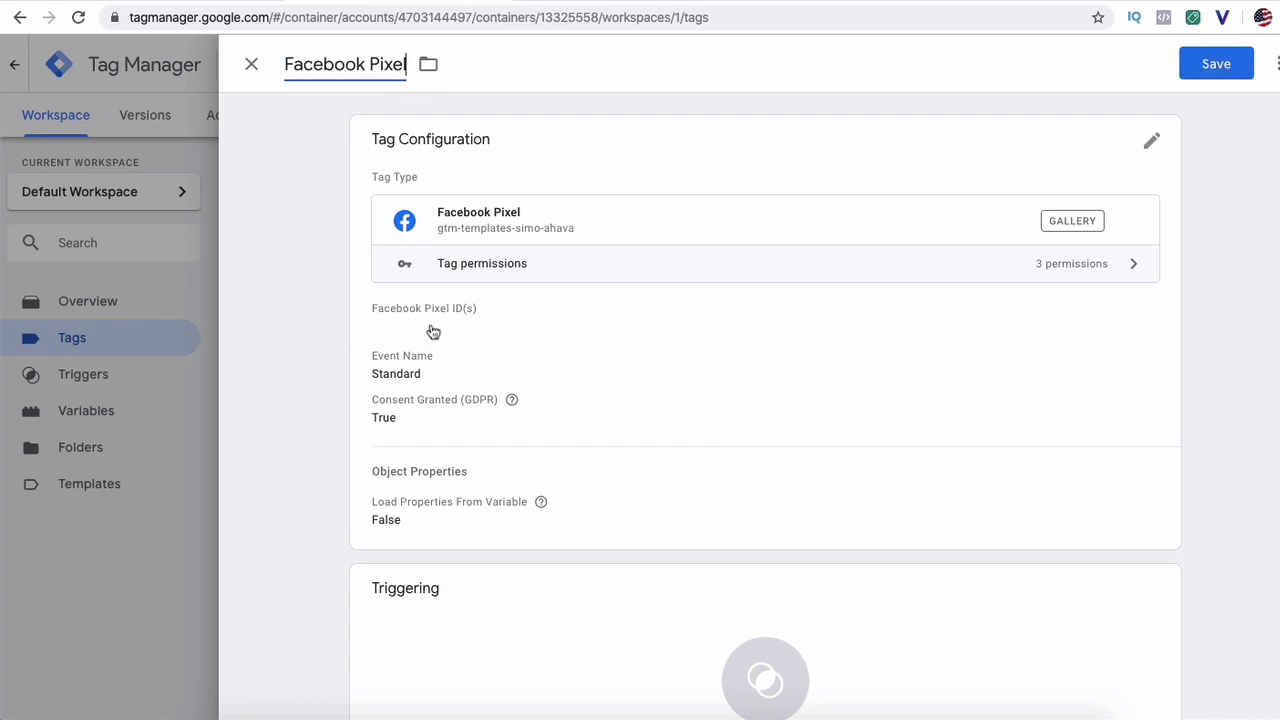
Step: Switch to Facebook Events Manager, open the JW Pixel overview without choosing an installation method, and copy its pixel ID
click(433, 331)
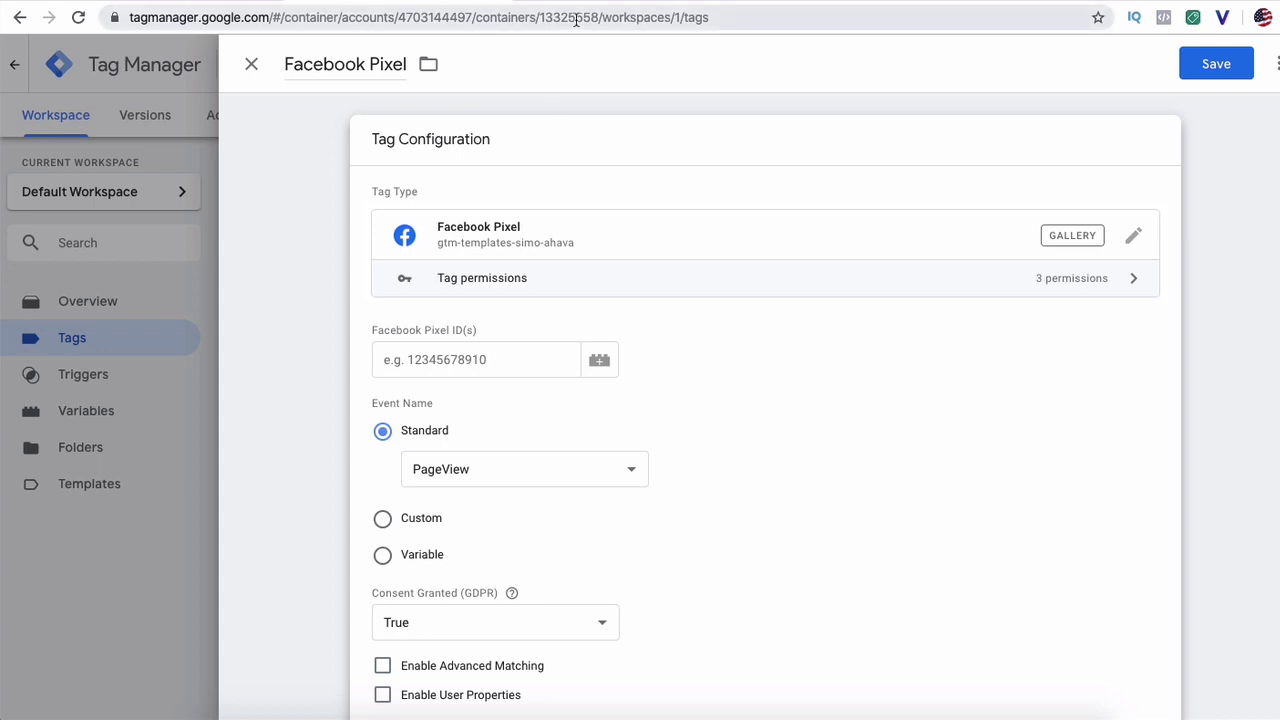
click(221, 3)
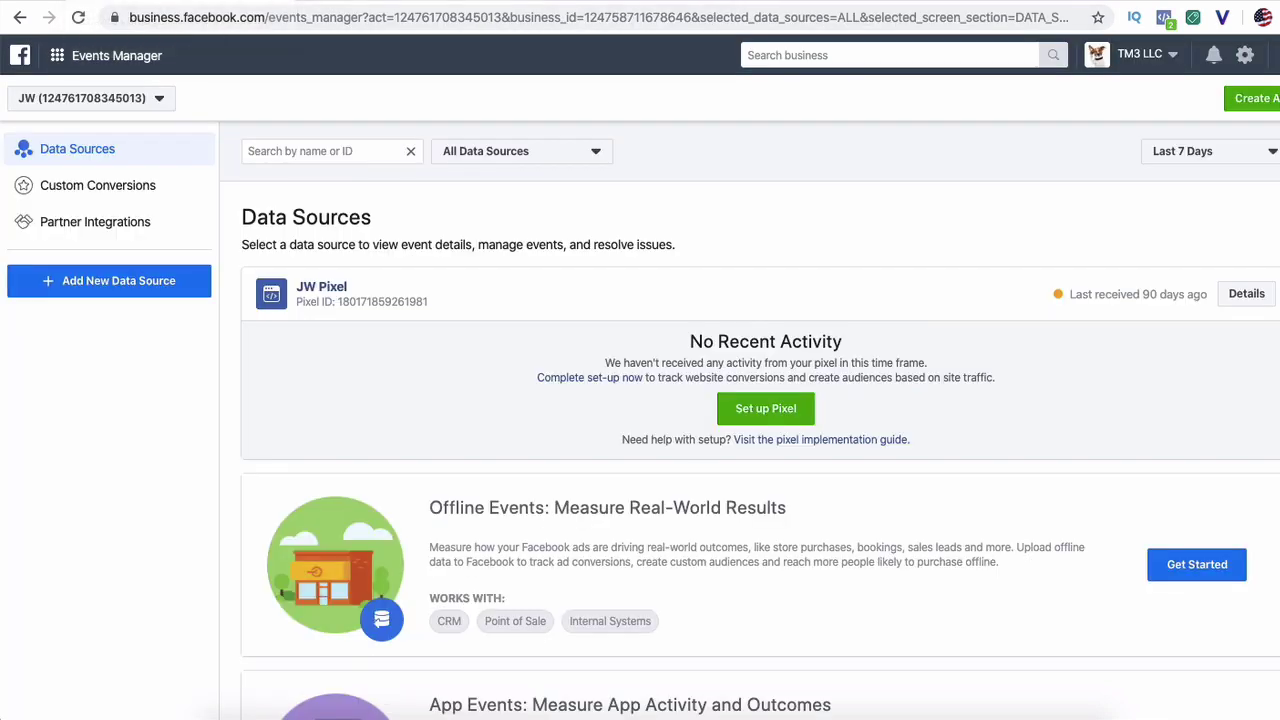
click(114, 60)
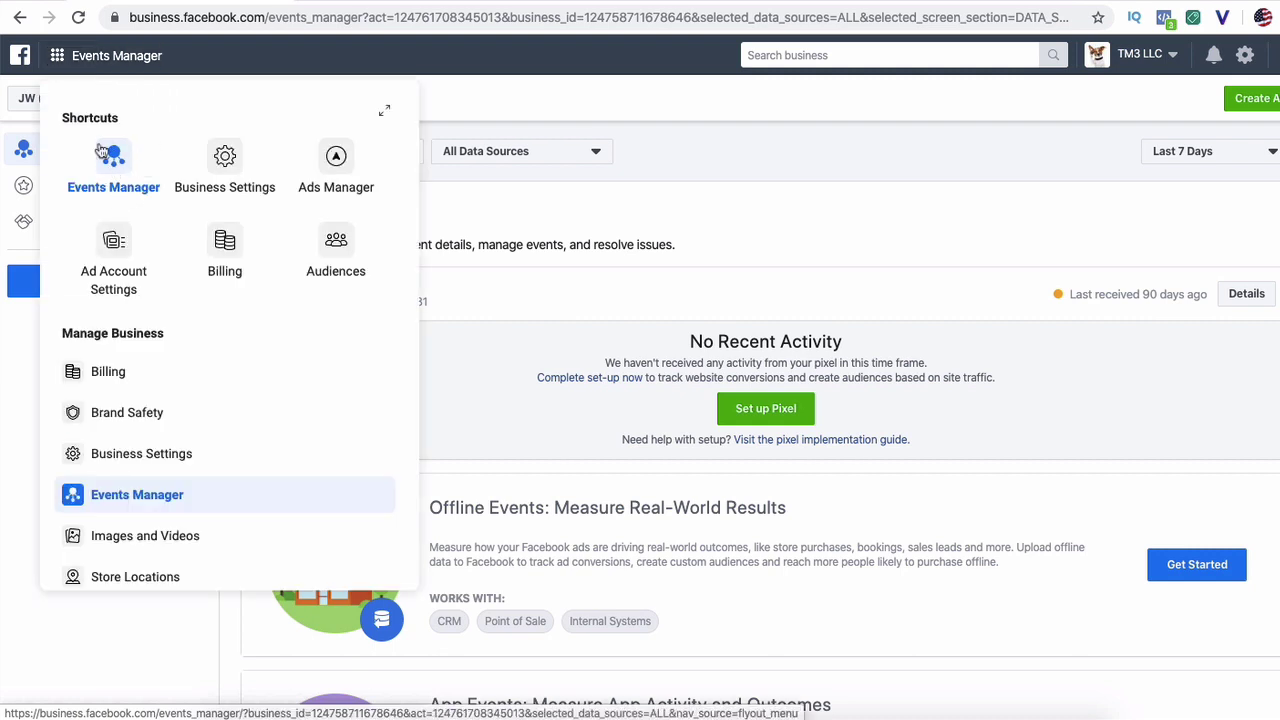
click(491, 126)
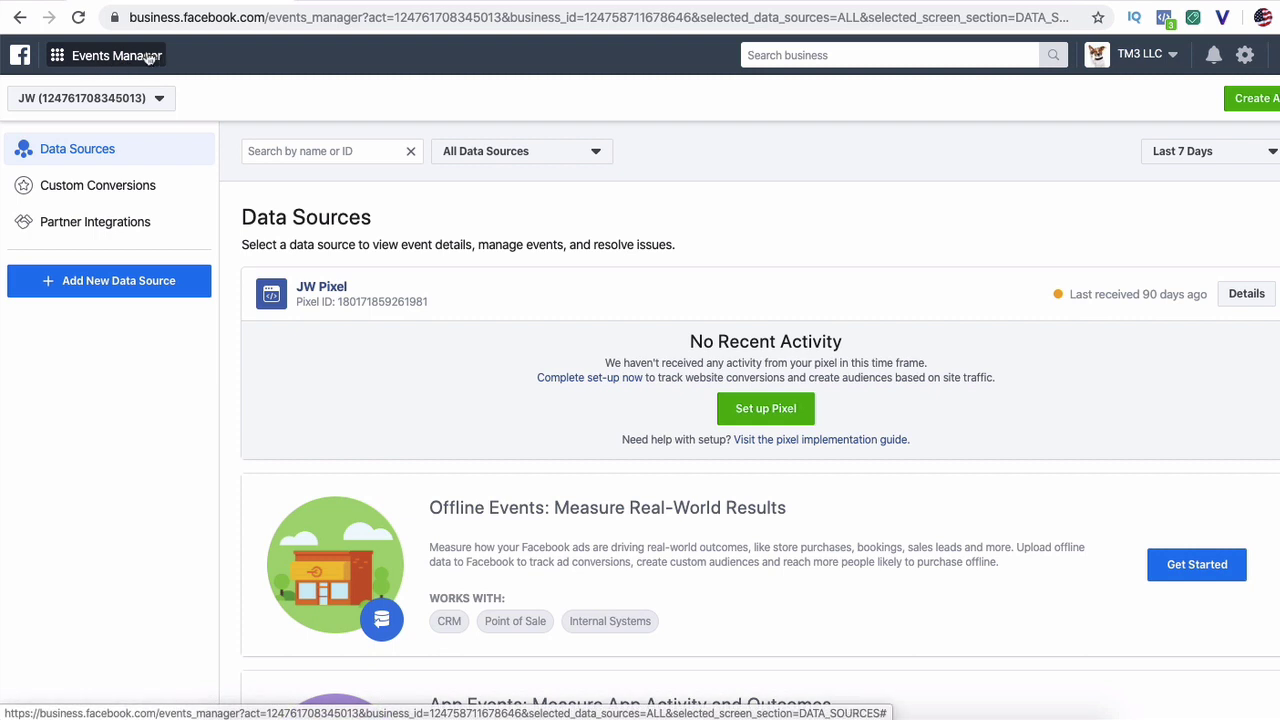
click(118, 66)
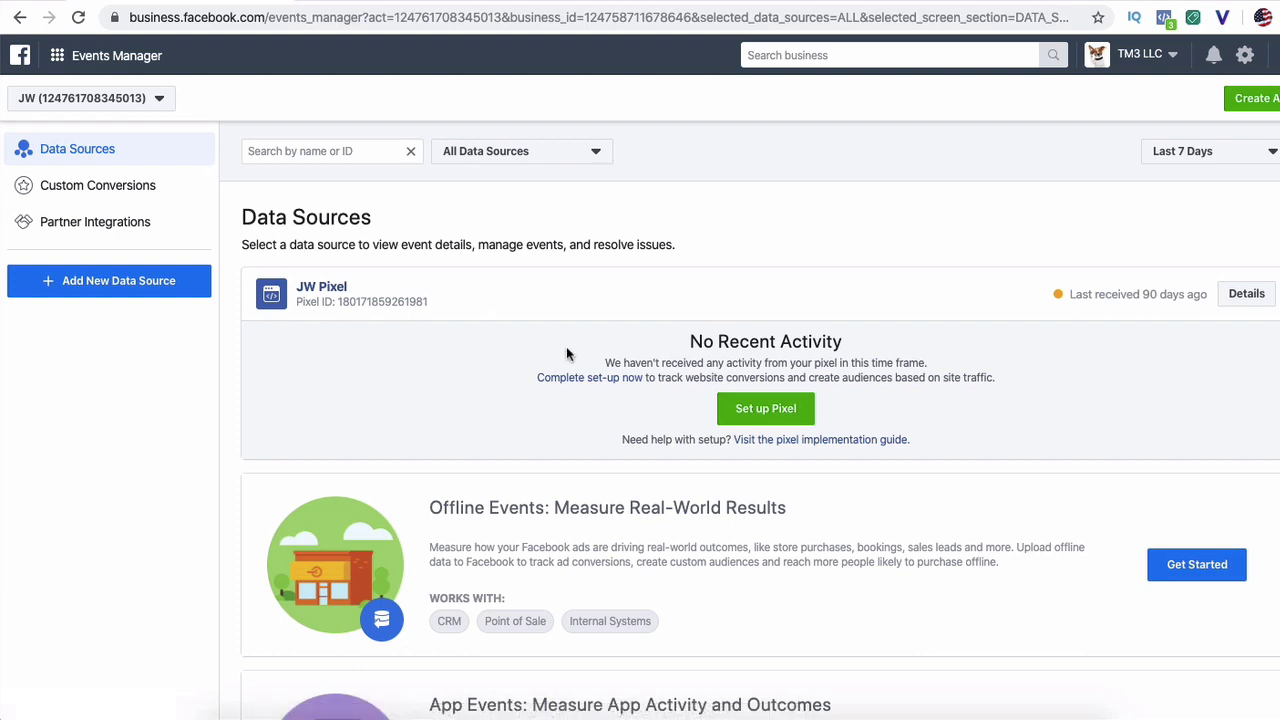
click(757, 414)
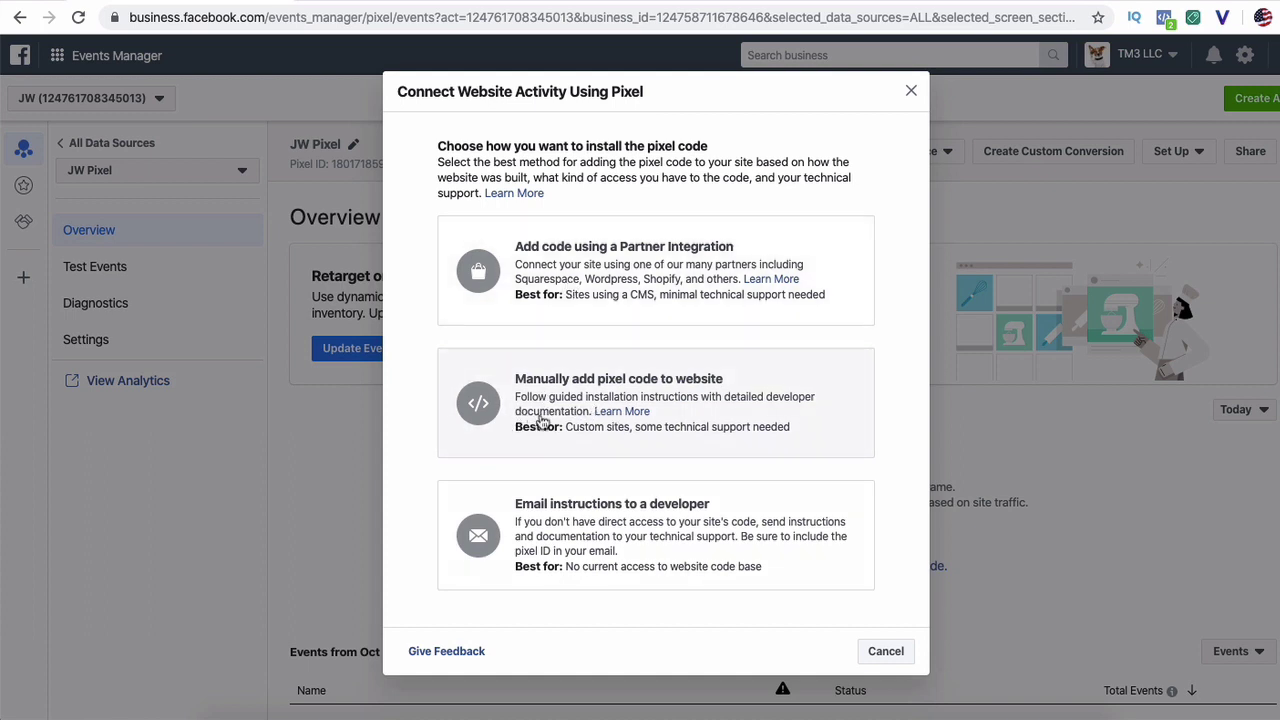
click(911, 92)
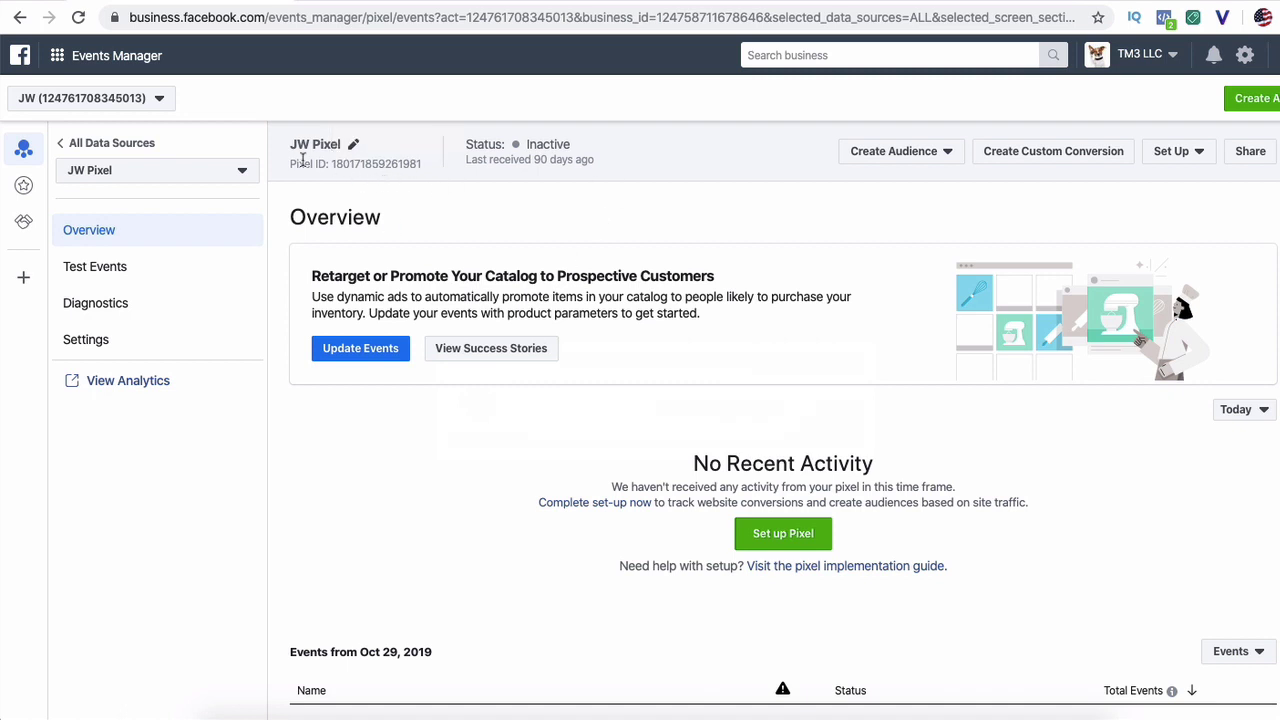
click(387, 176)
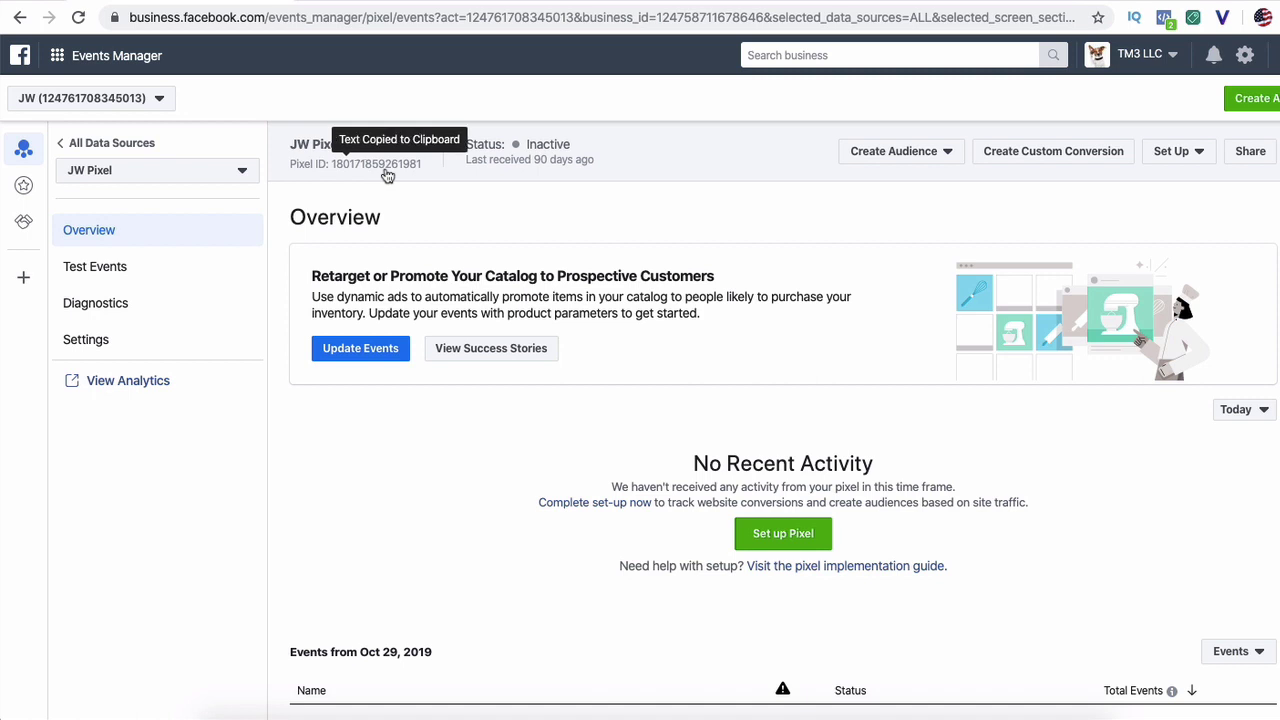
Step: Switch back to Tag Manager and paste the copied pixel ID into the tag's Facebook Pixel ID field
click(343, 4)
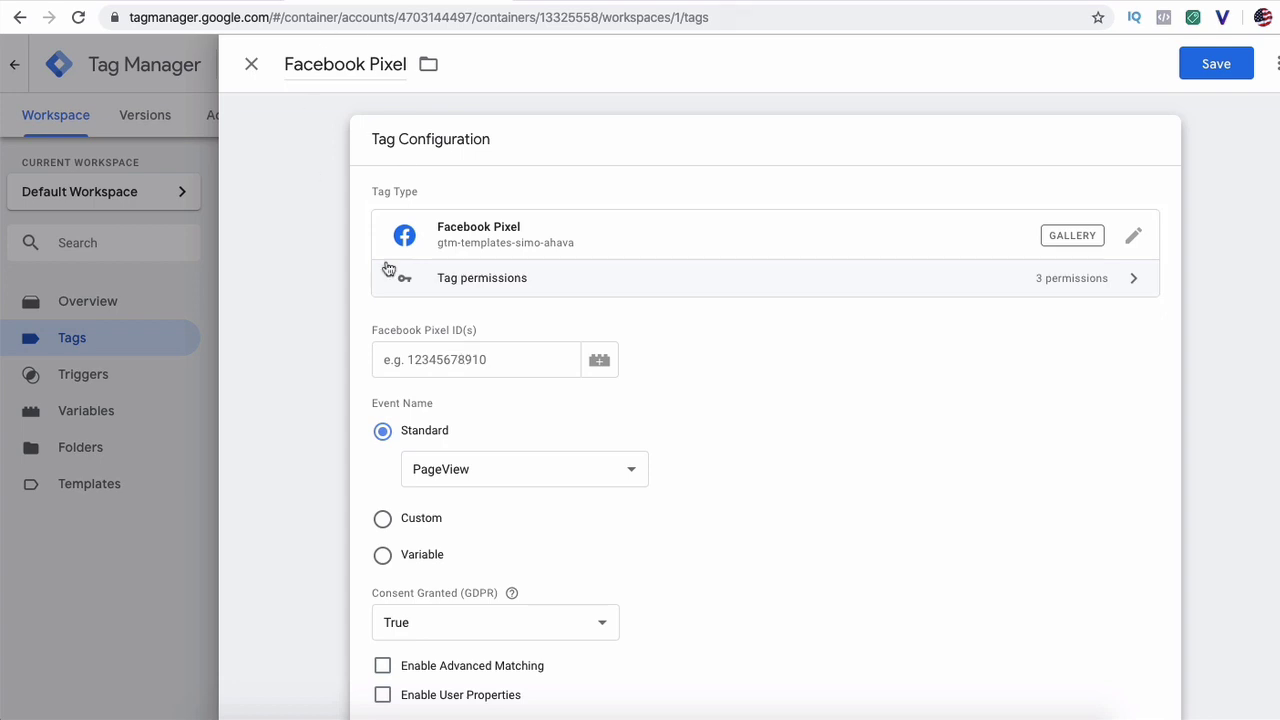
click(500, 362)
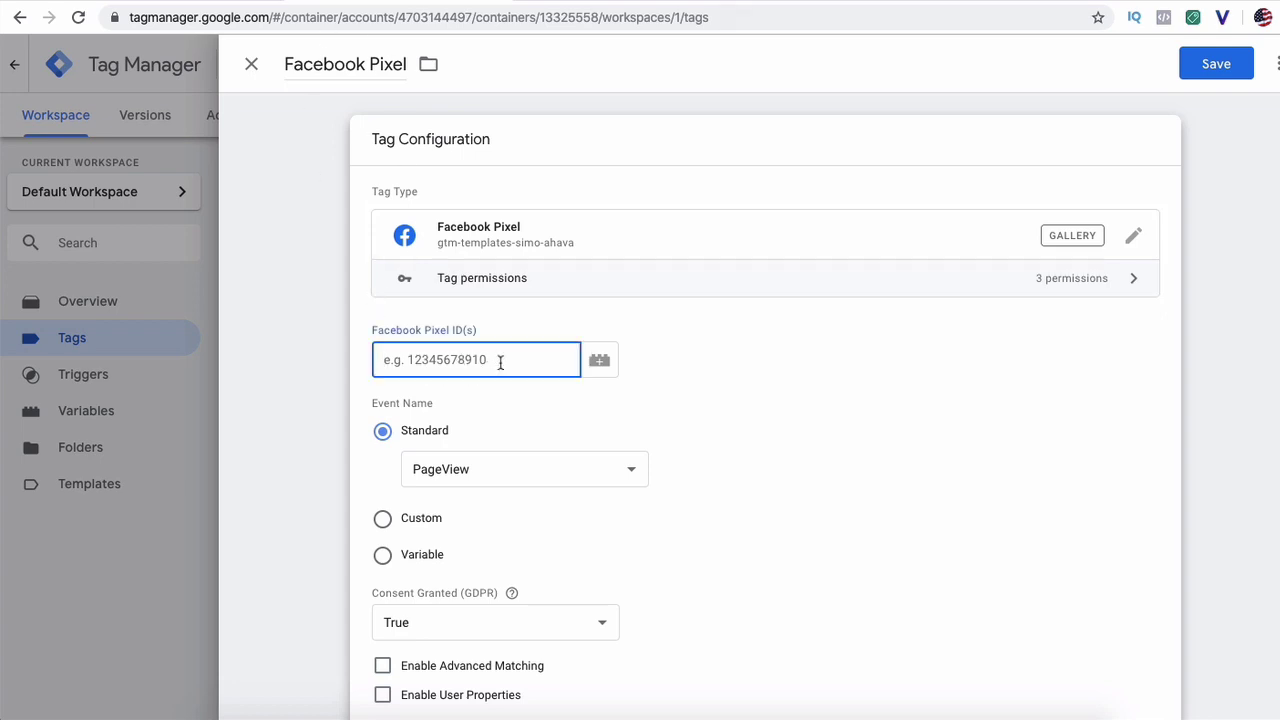
key(ctrl+v)
click(757, 387)
Step: Review the tag's standard event choices and custom event option, keep the Standard PageView event, and view the remaining settings down to Triggering
scroll(465, 396, down, 3)
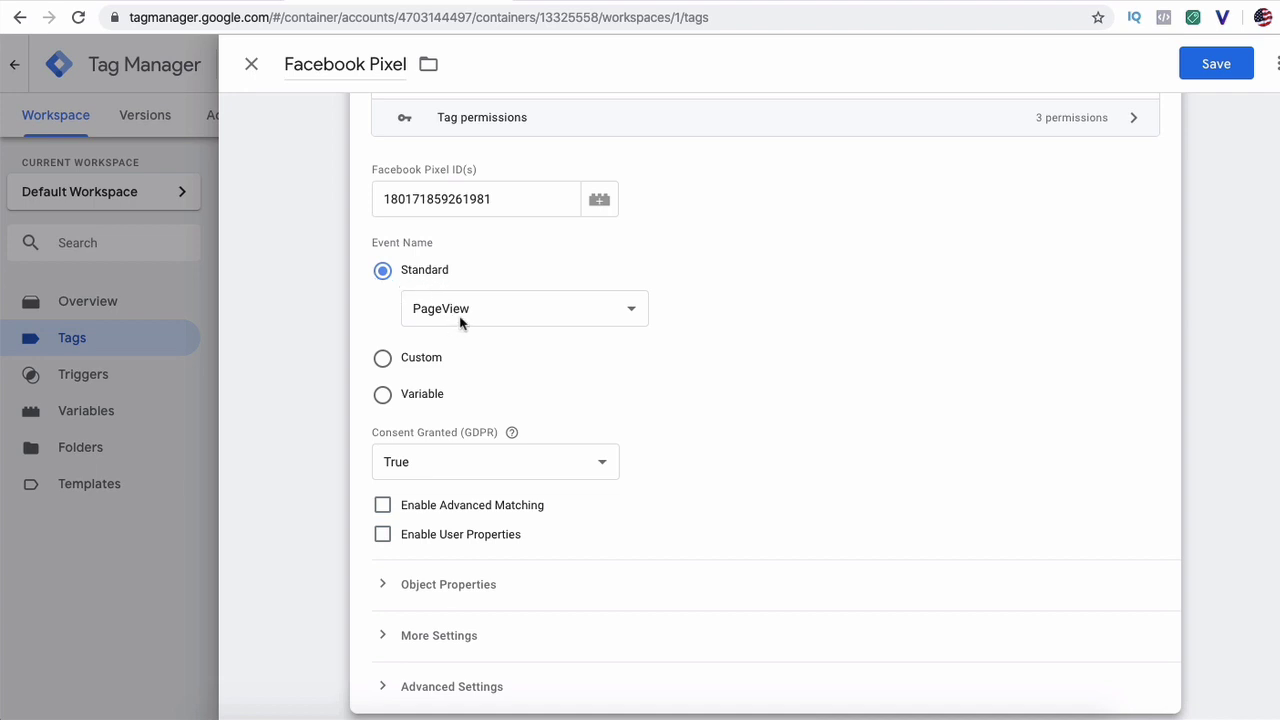
scroll(467, 286, up, 1)
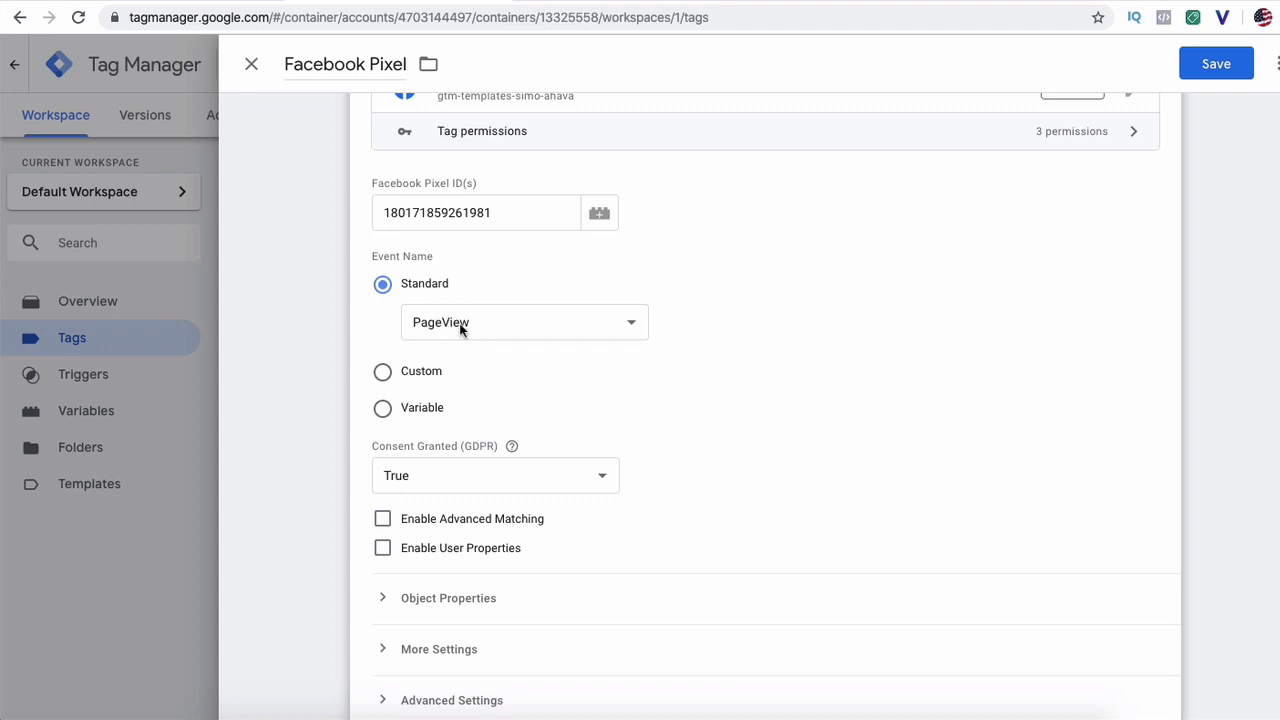
click(460, 326)
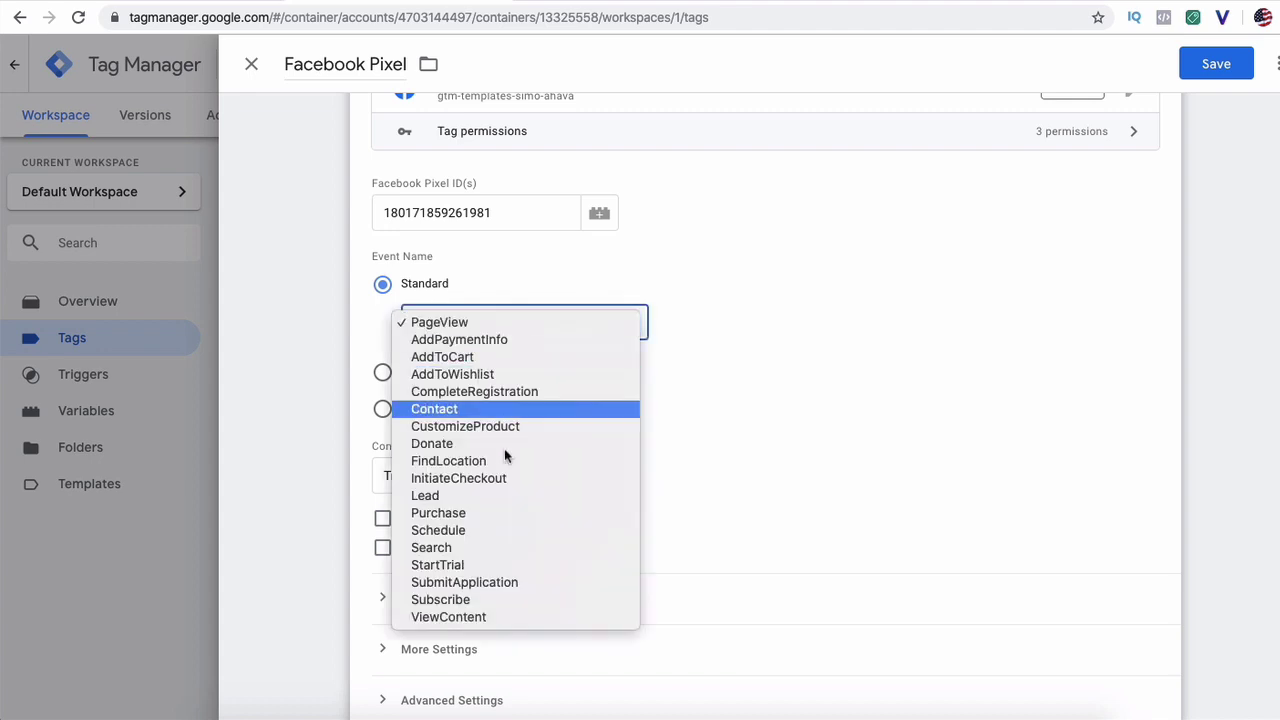
click(521, 325)
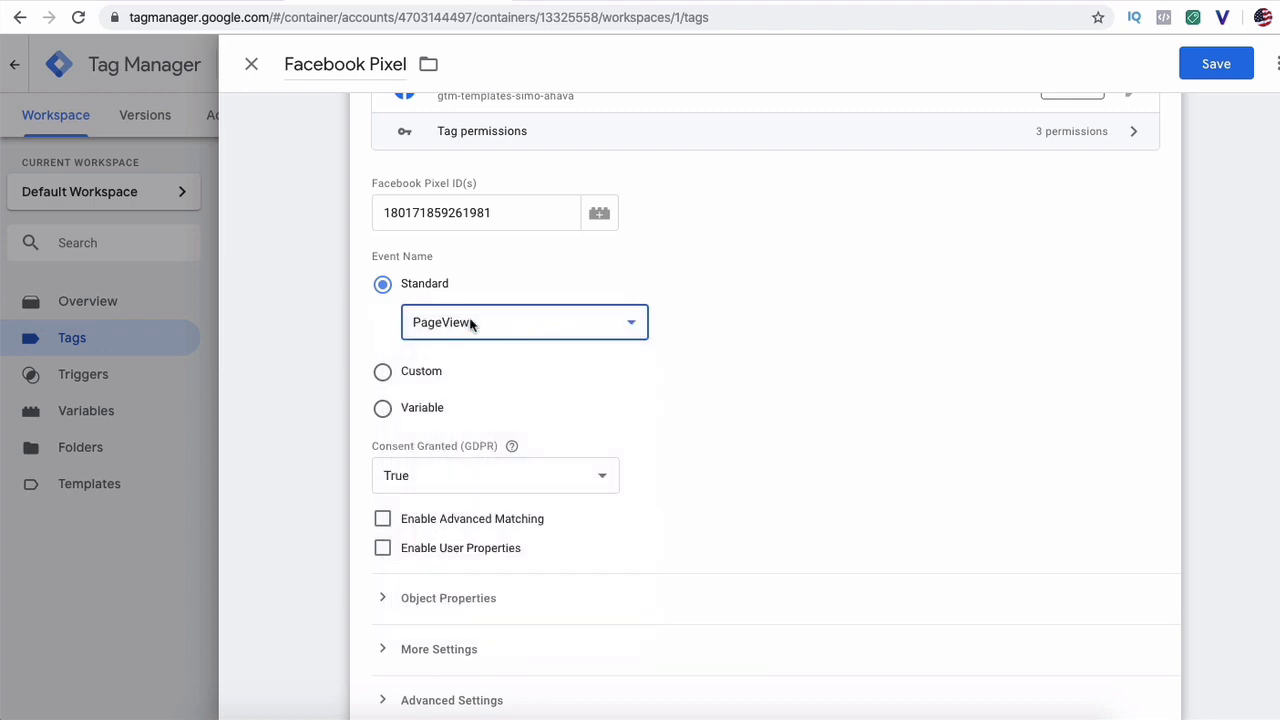
click(421, 376)
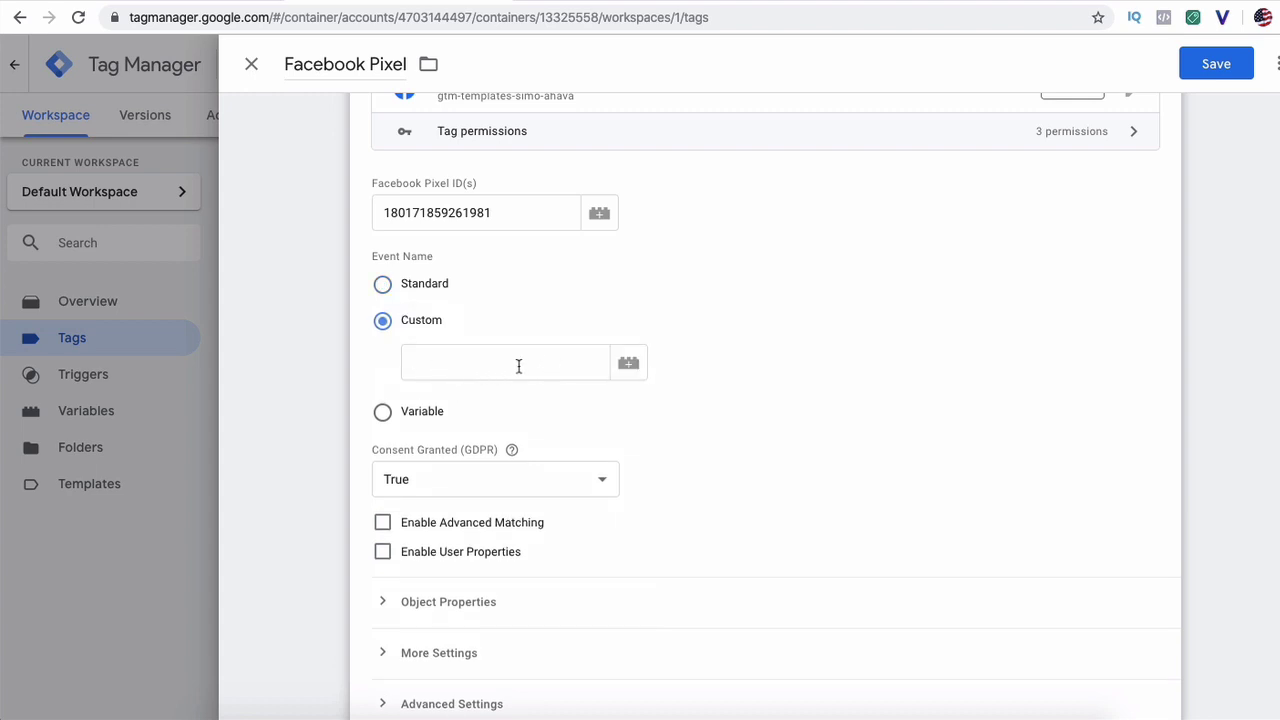
click(409, 291)
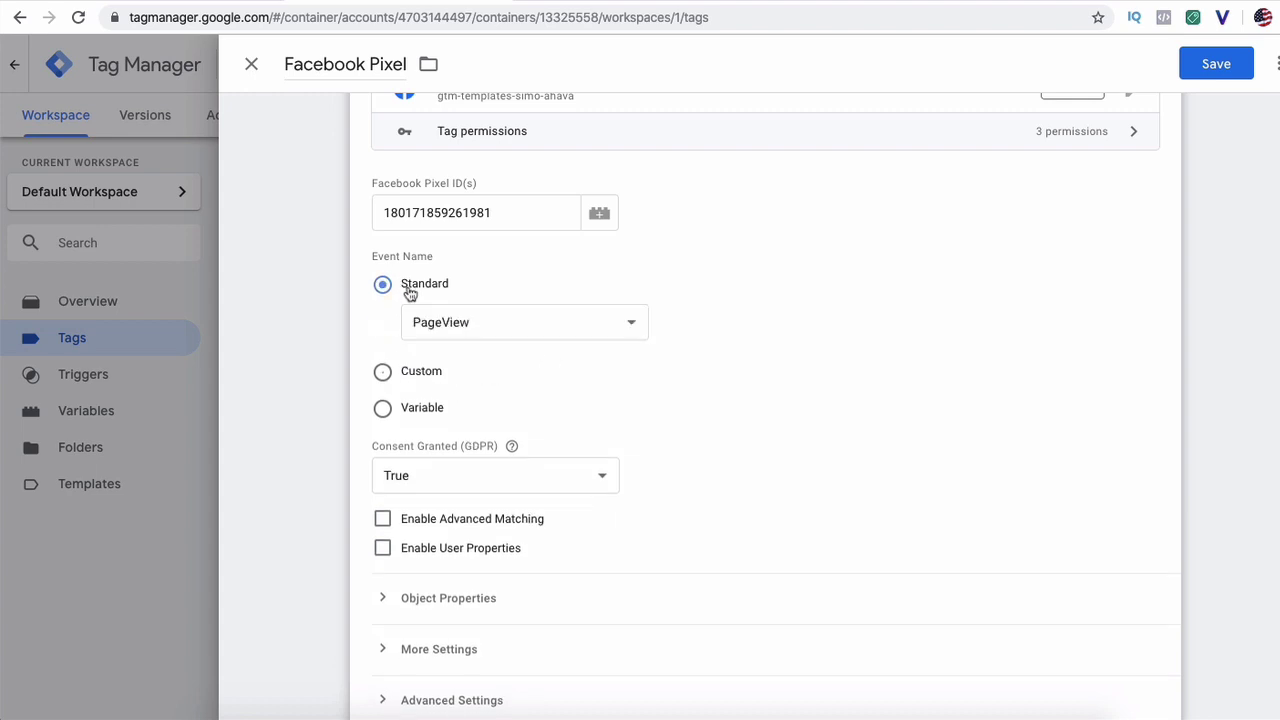
click(491, 328)
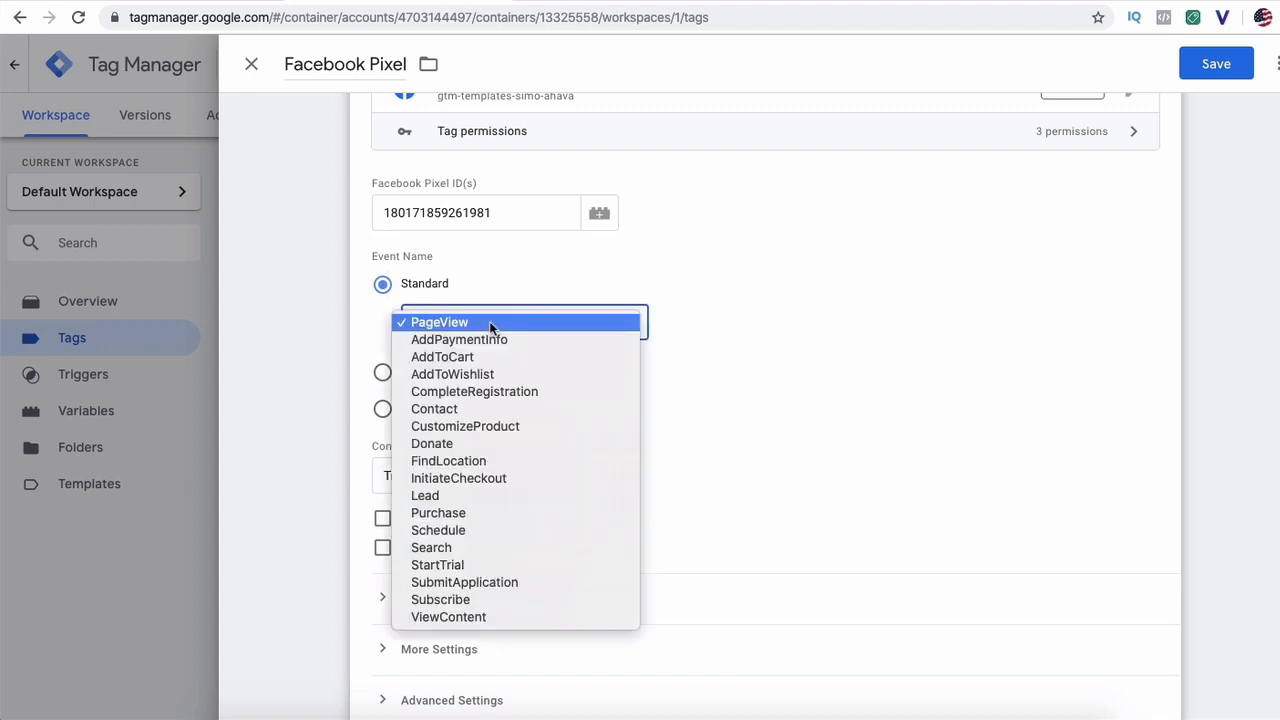
click(489, 322)
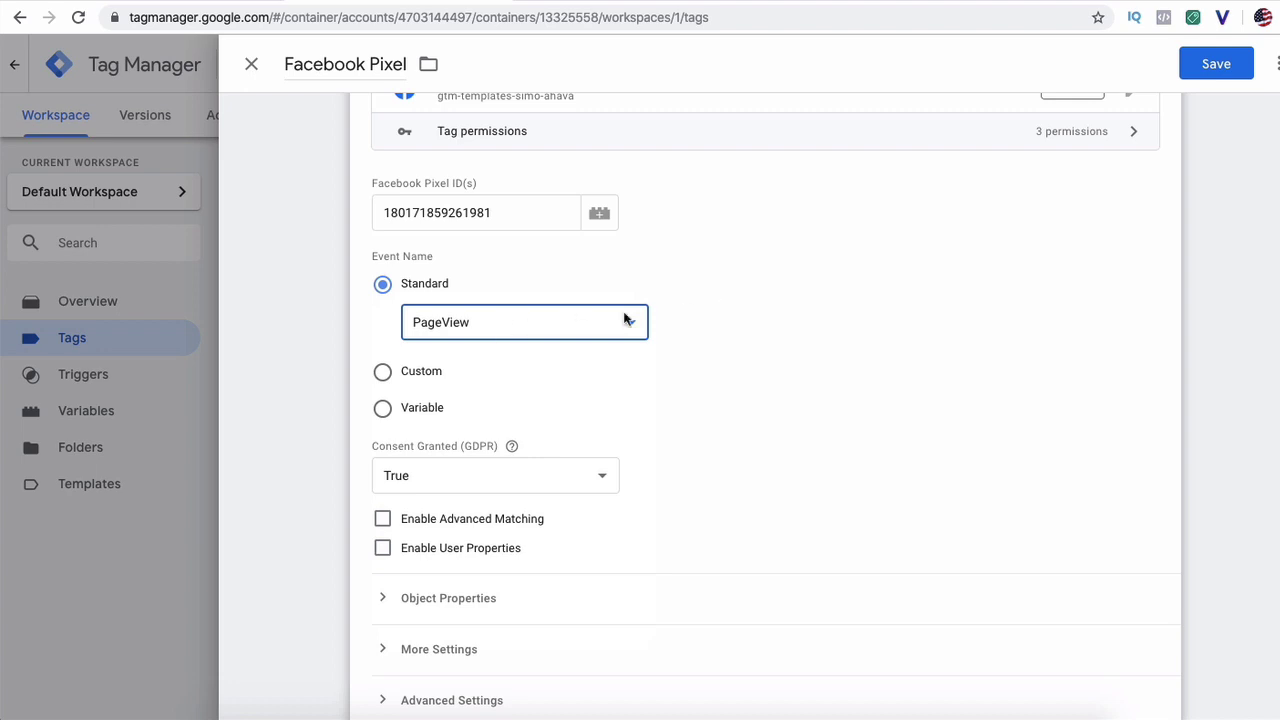
scroll(689, 311, down, 1)
scroll(690, 312, down, 3)
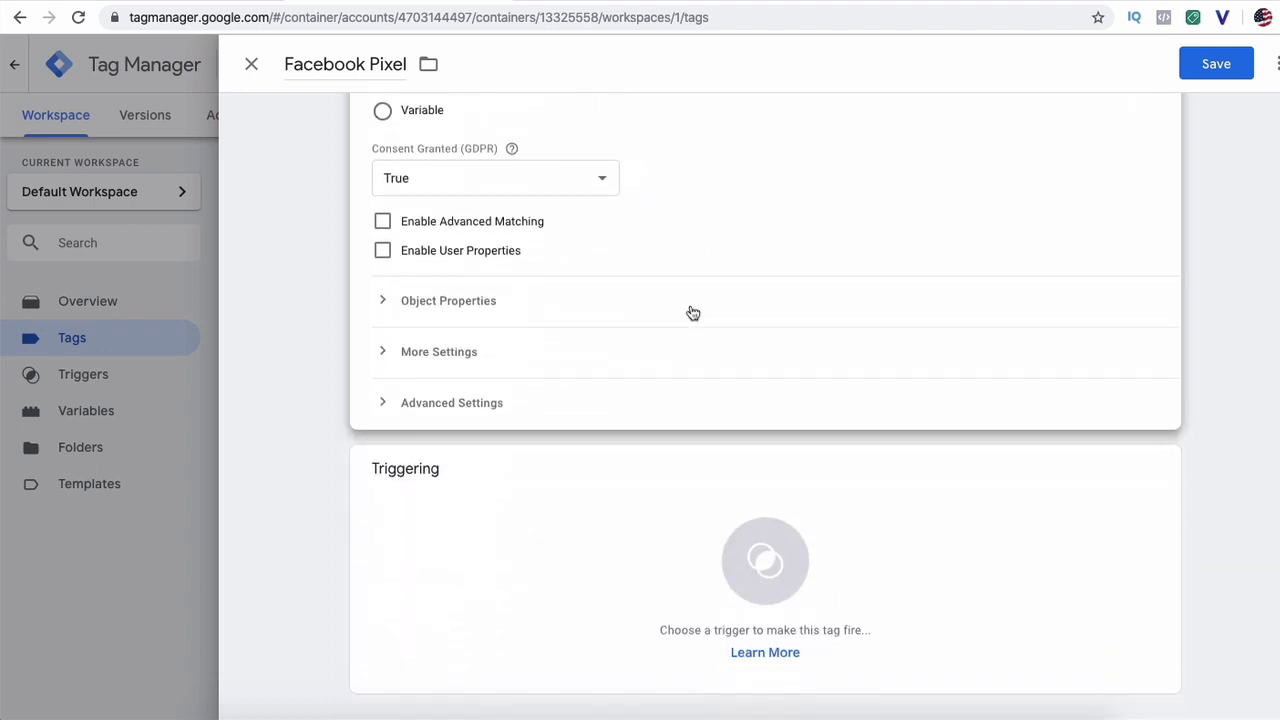
Step: Add the All Pages page view trigger to the Facebook Pixel tag and save the tag
scroll(690, 312, up, 4)
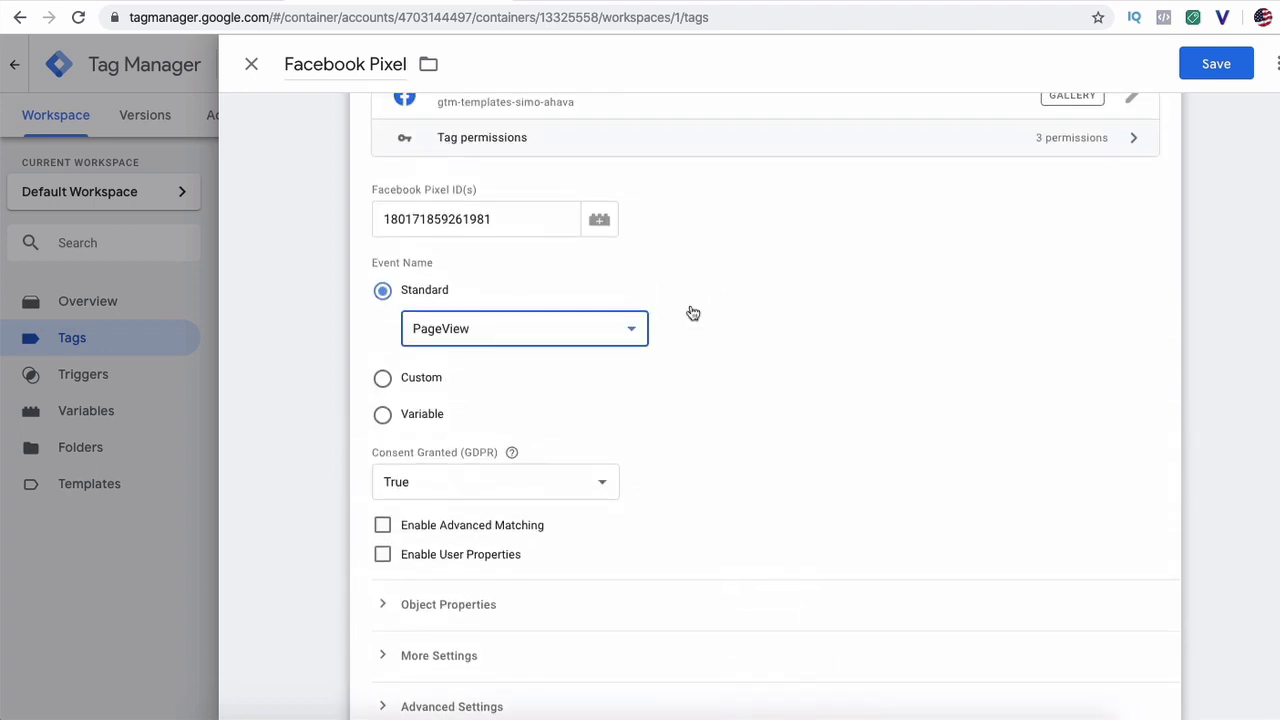
click(1212, 70)
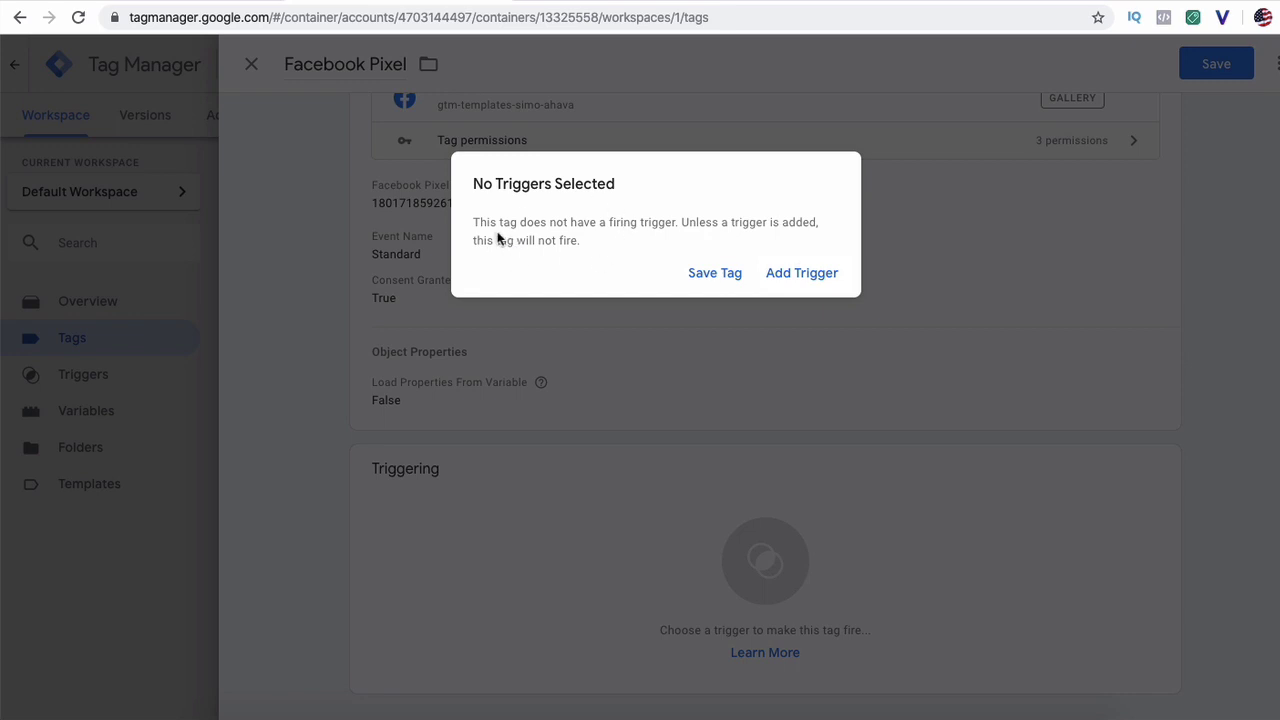
click(802, 284)
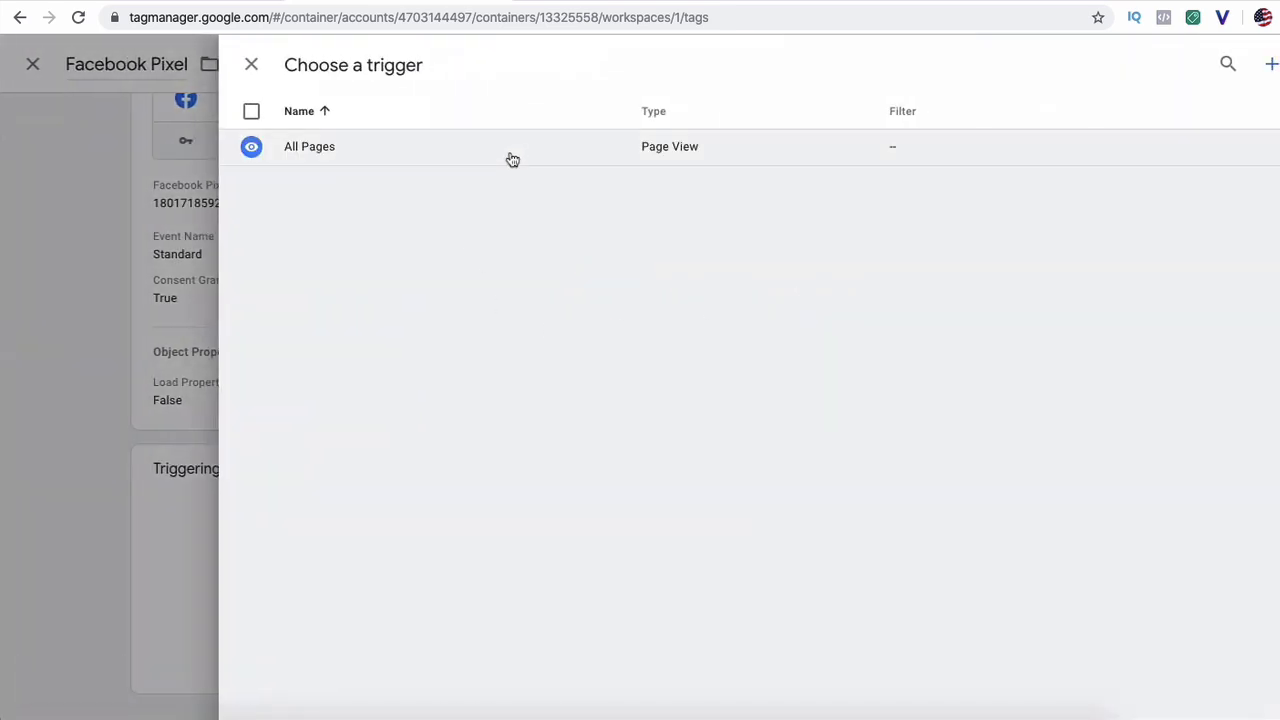
click(378, 159)
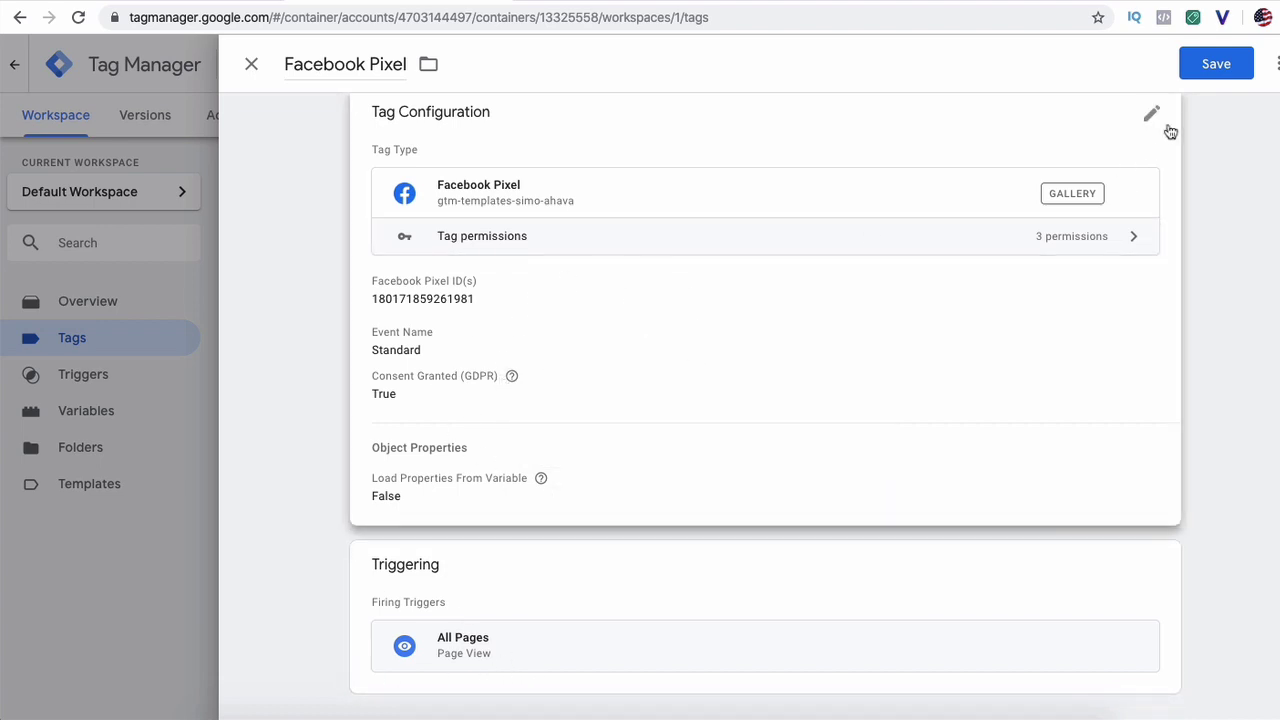
click(1245, 66)
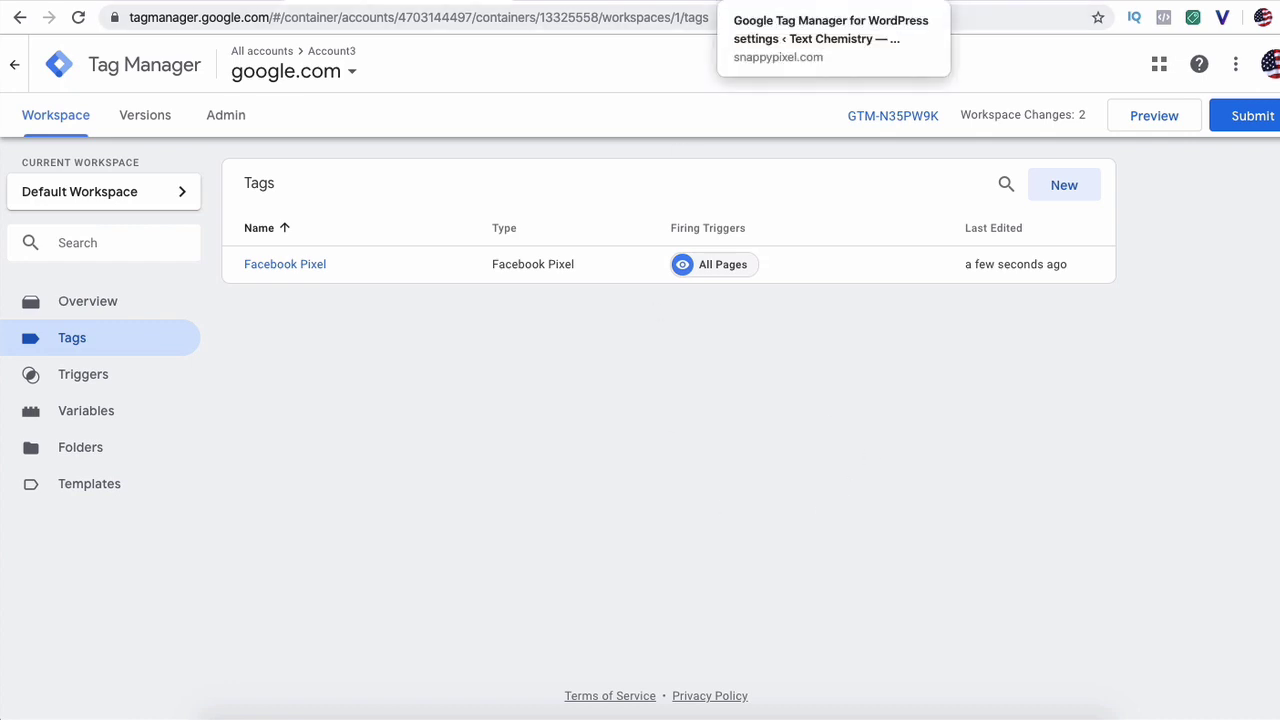
Step: Submit the workspace changes and publish them to the Live environment as a new version without a name or description
click(786, 2)
click(400, 3)
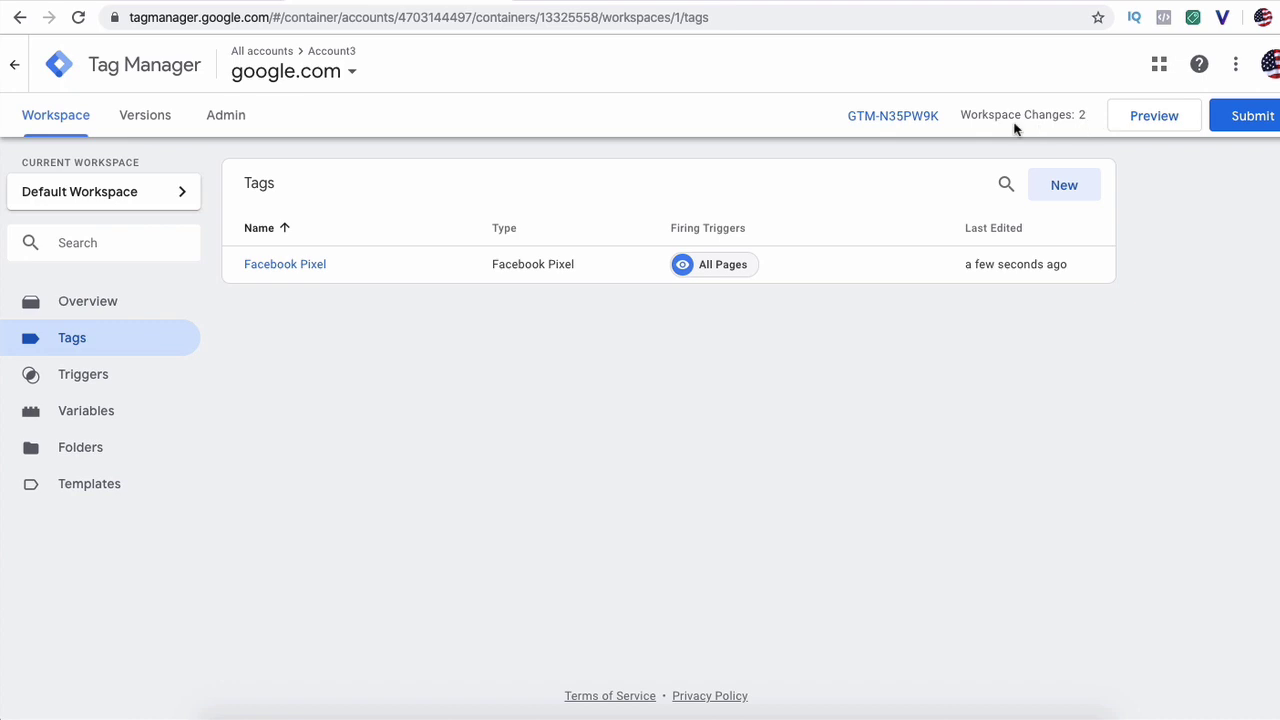
click(1264, 128)
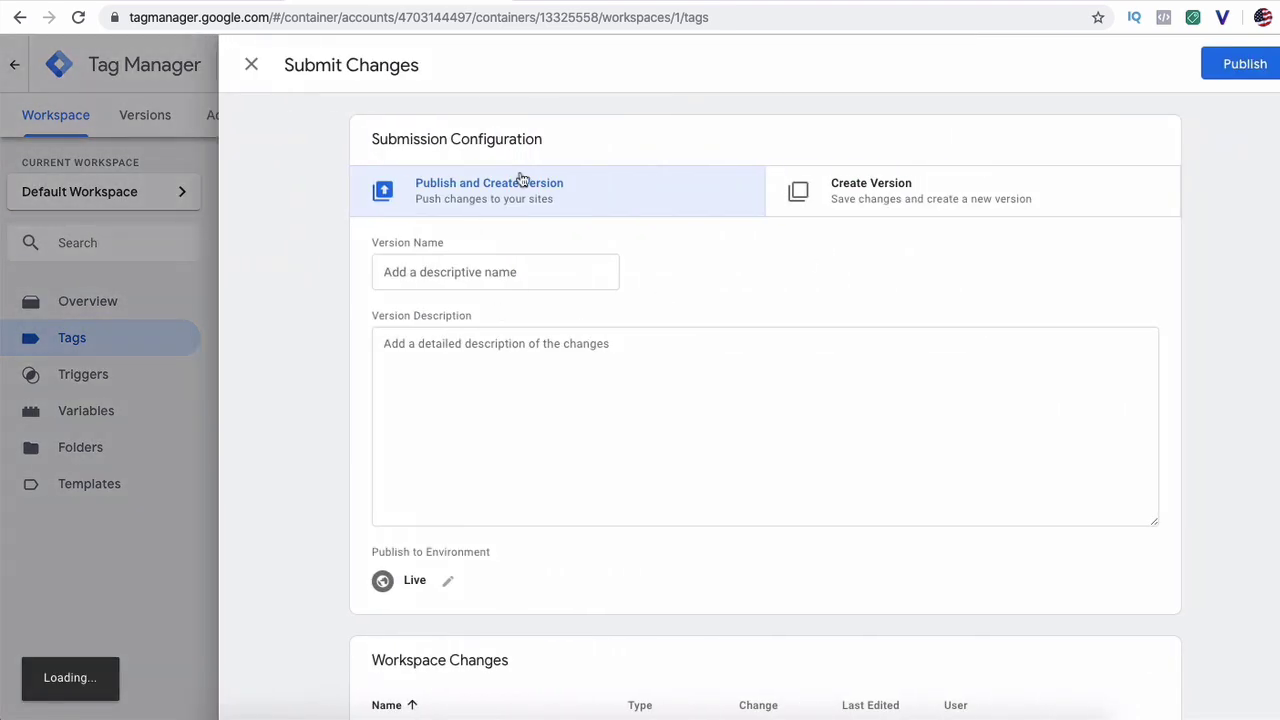
scroll(675, 335, down, 2)
scroll(580, 274, up, 2)
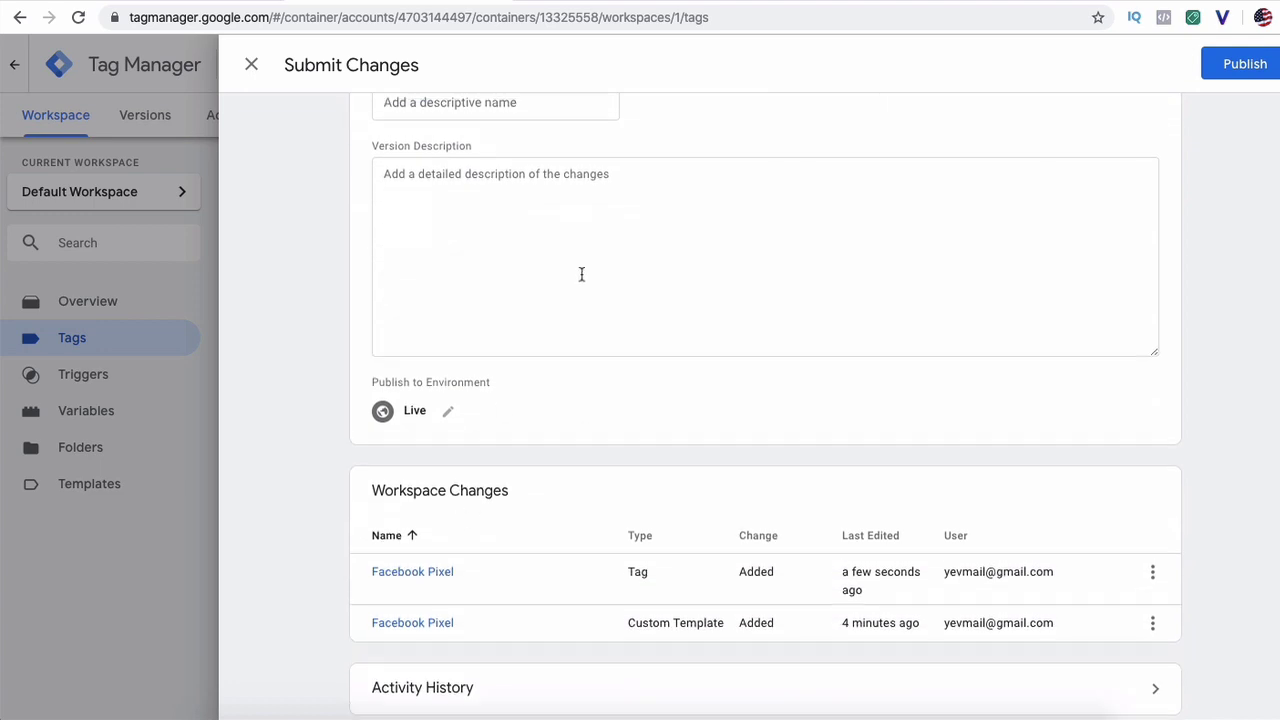
scroll(442, 430, down, 2)
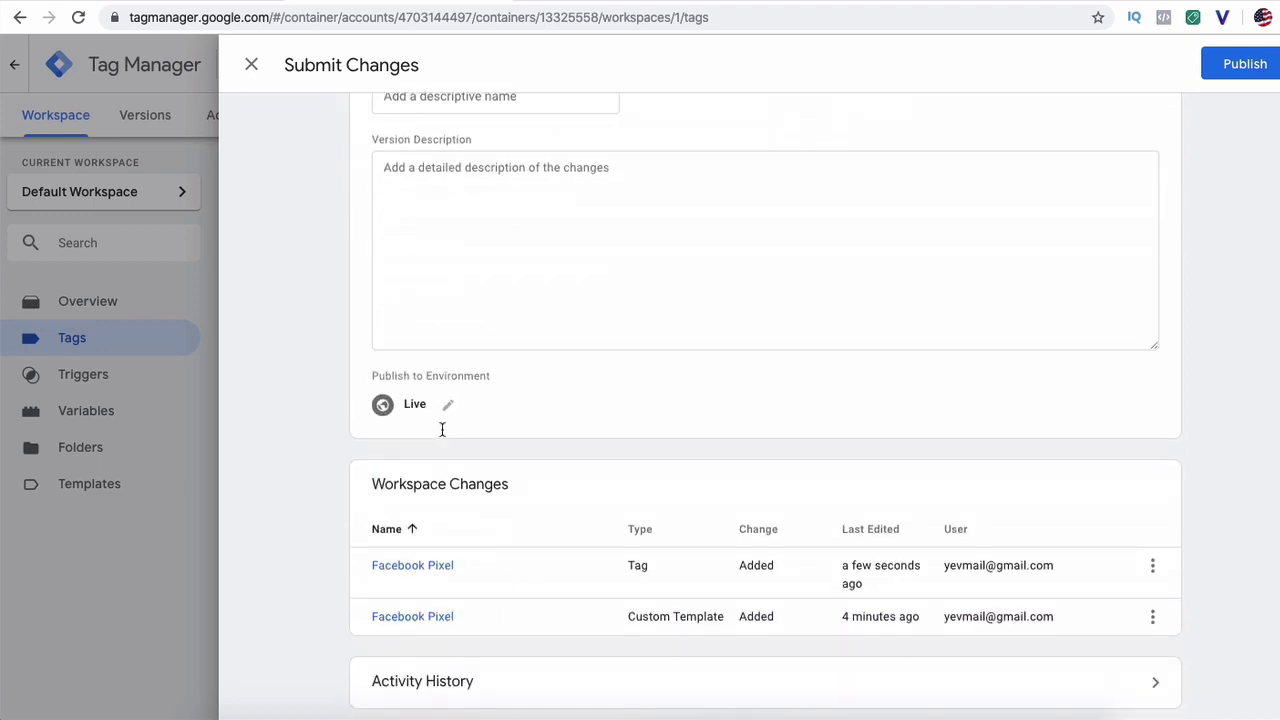
scroll(603, 402, up, 2)
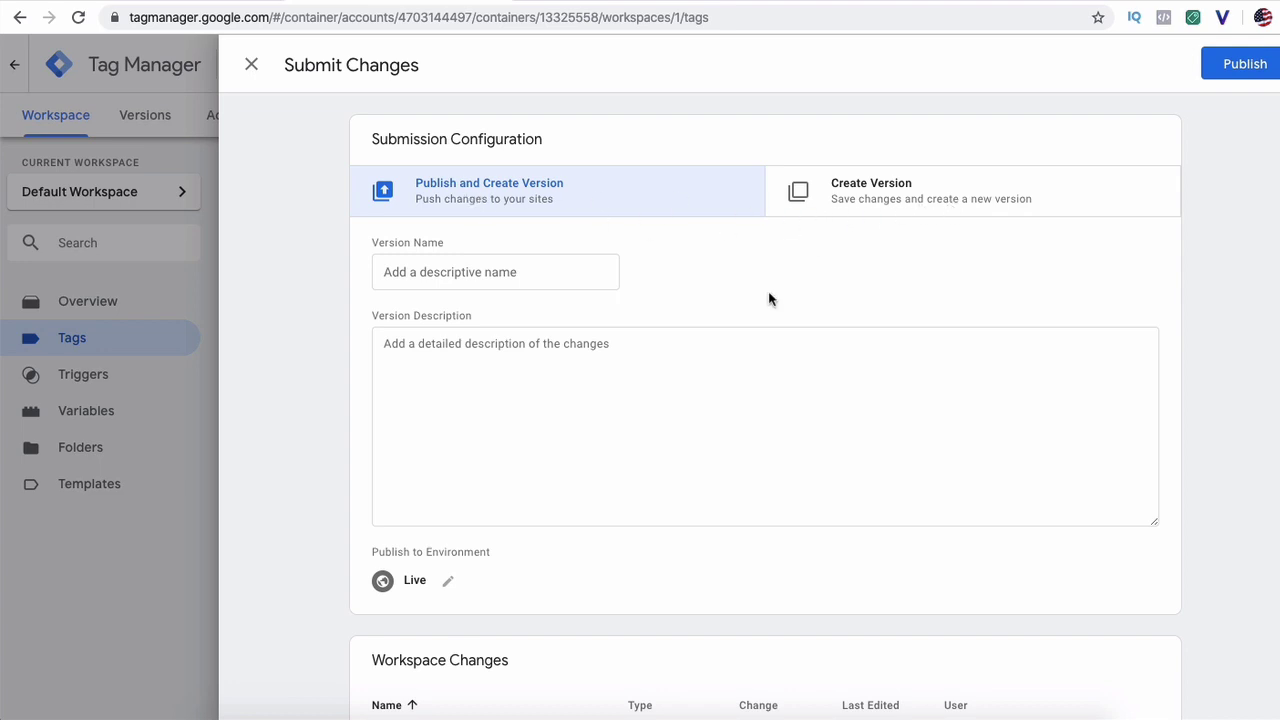
scroll(769, 296, down, 2)
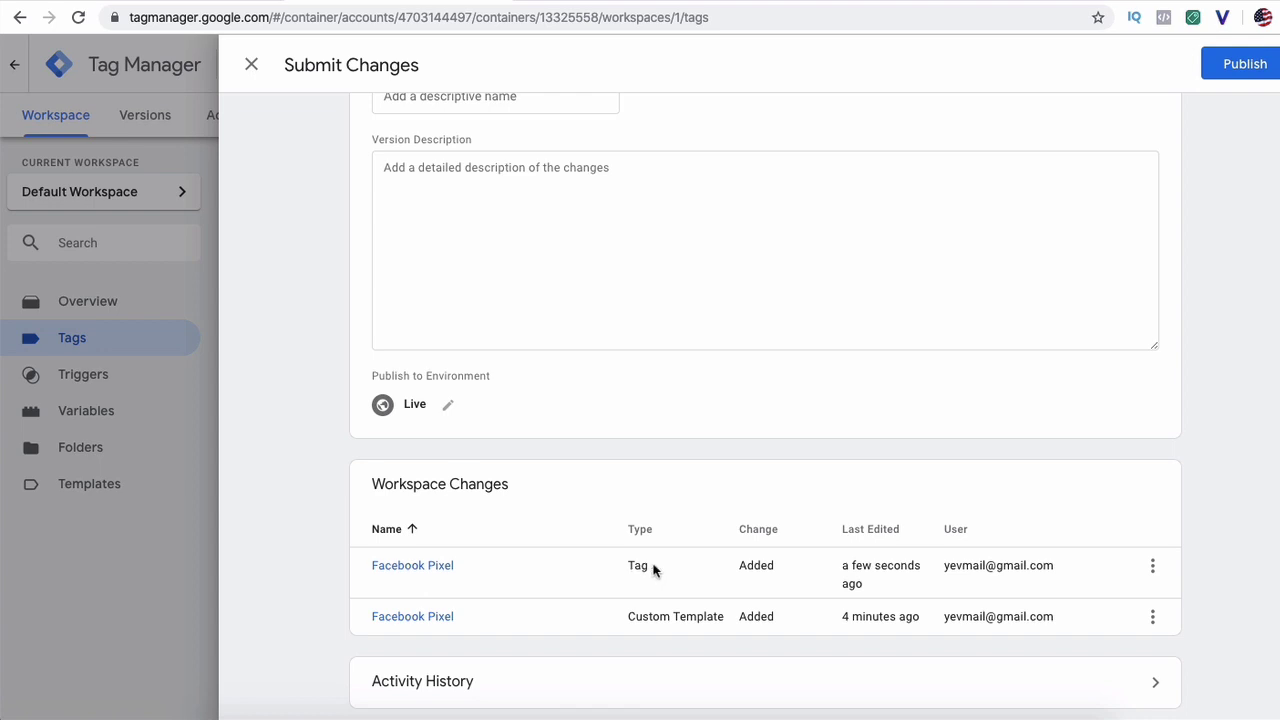
scroll(652, 569, up, 2)
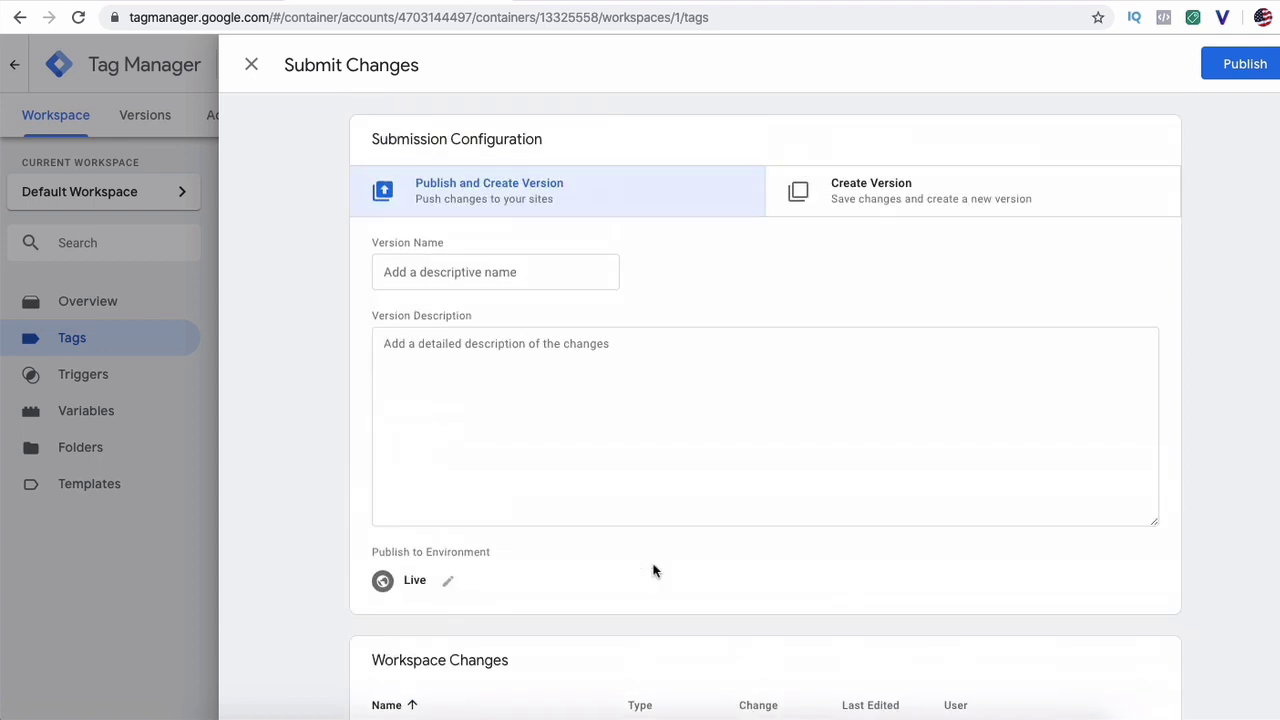
click(1262, 75)
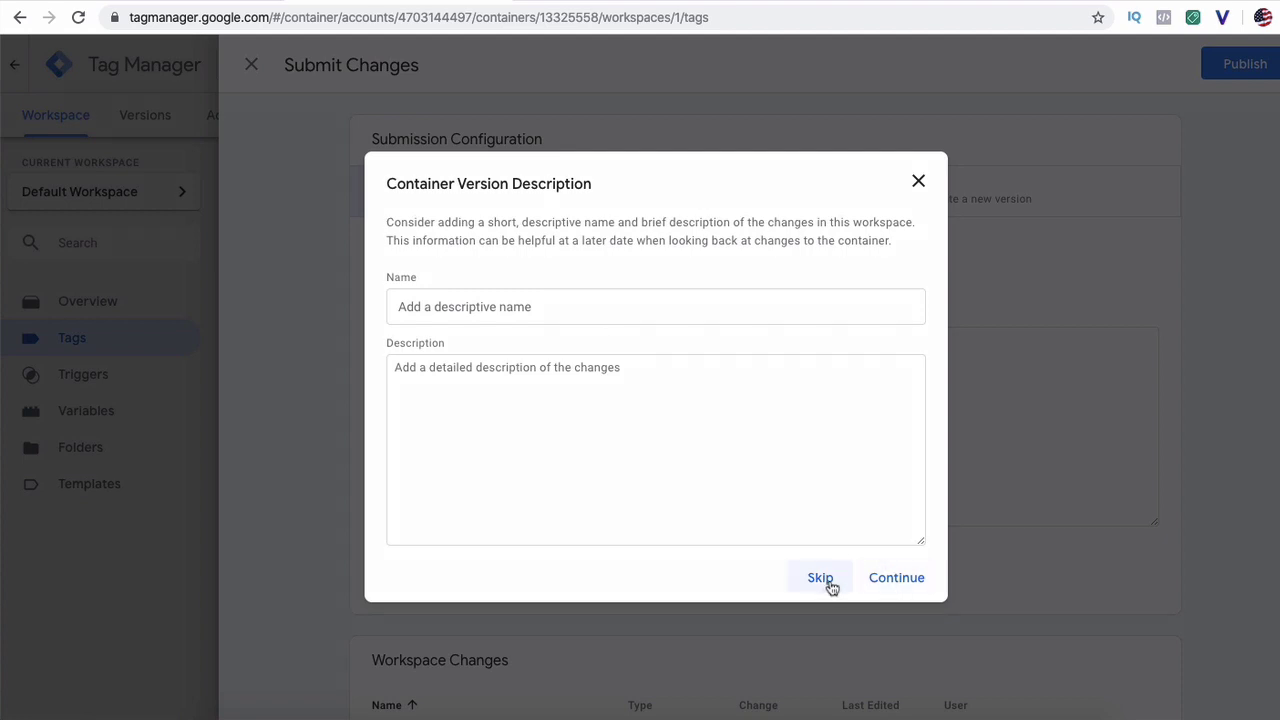
click(904, 584)
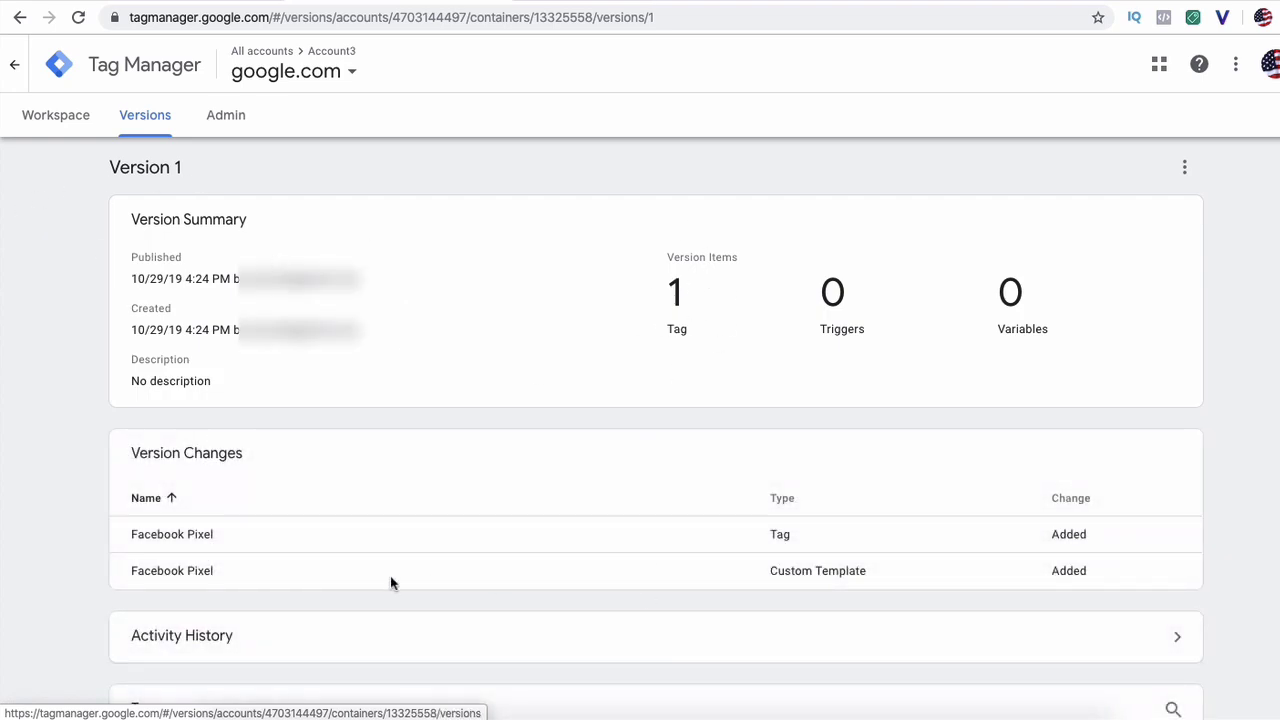
Step: Review the published version's changes and contents, and reopen the google.com container's list of tags
scroll(381, 563, down, 4)
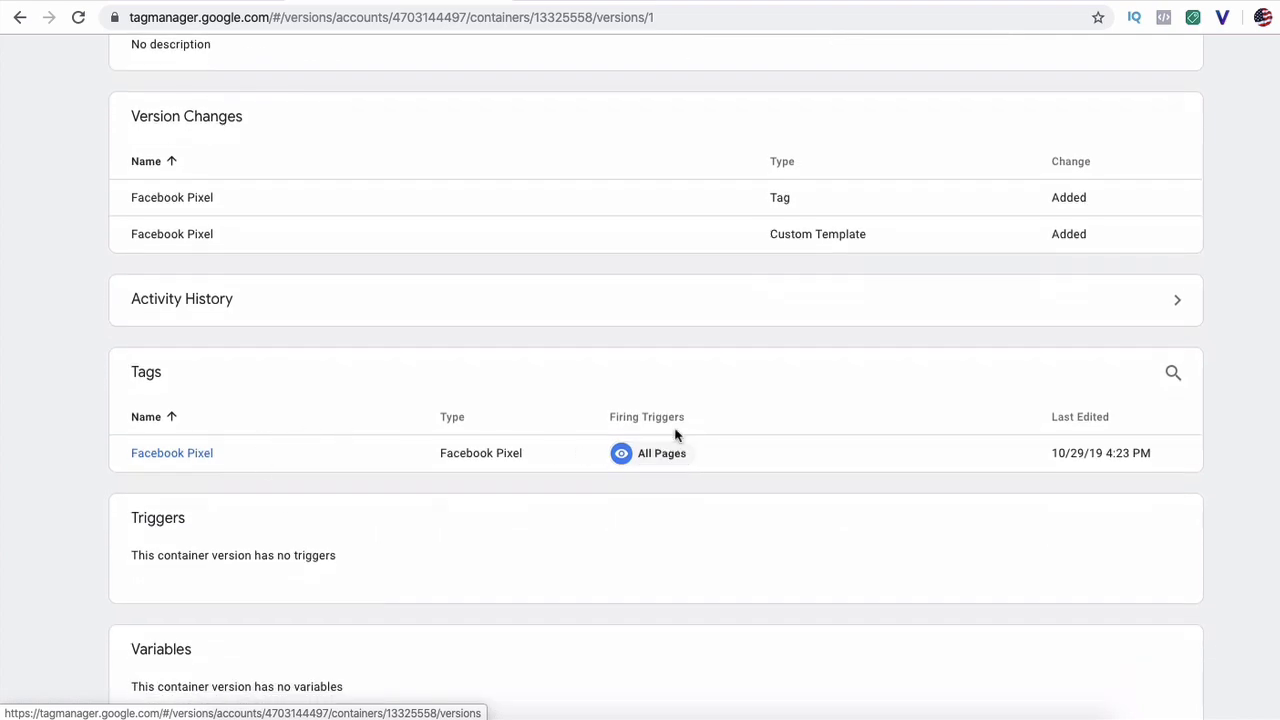
scroll(576, 635, down, 2)
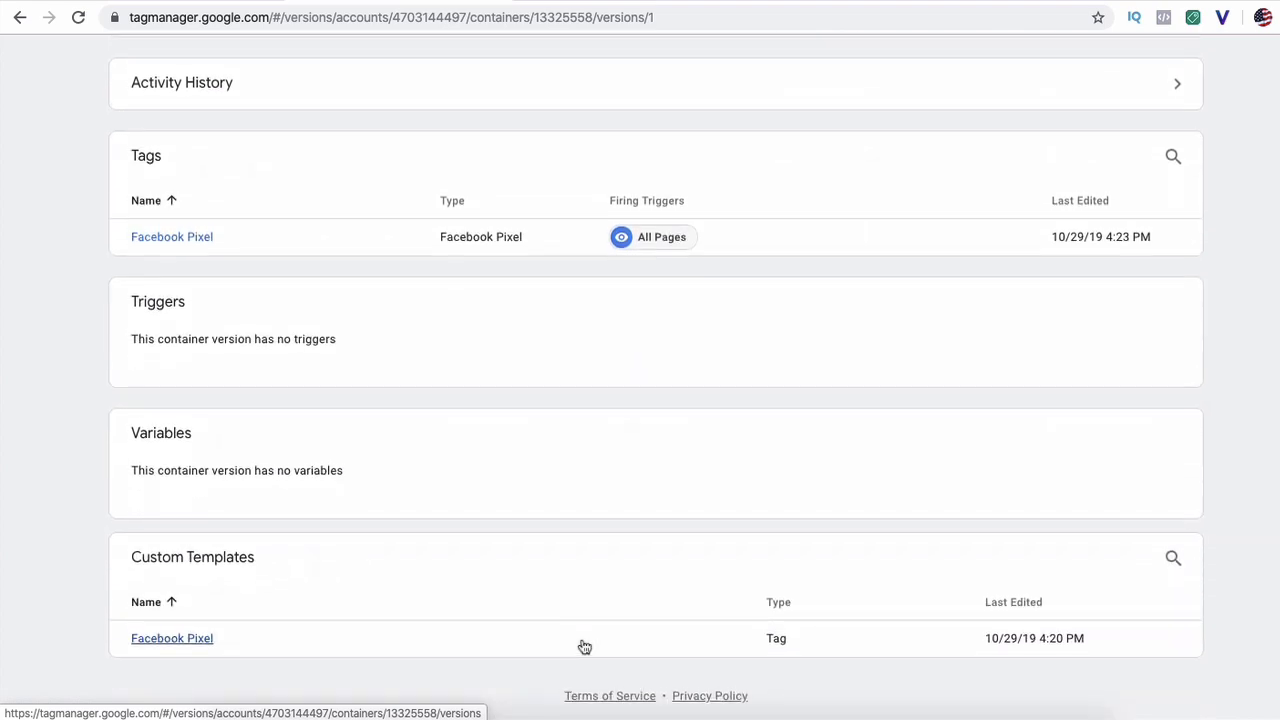
scroll(583, 645, up, 6)
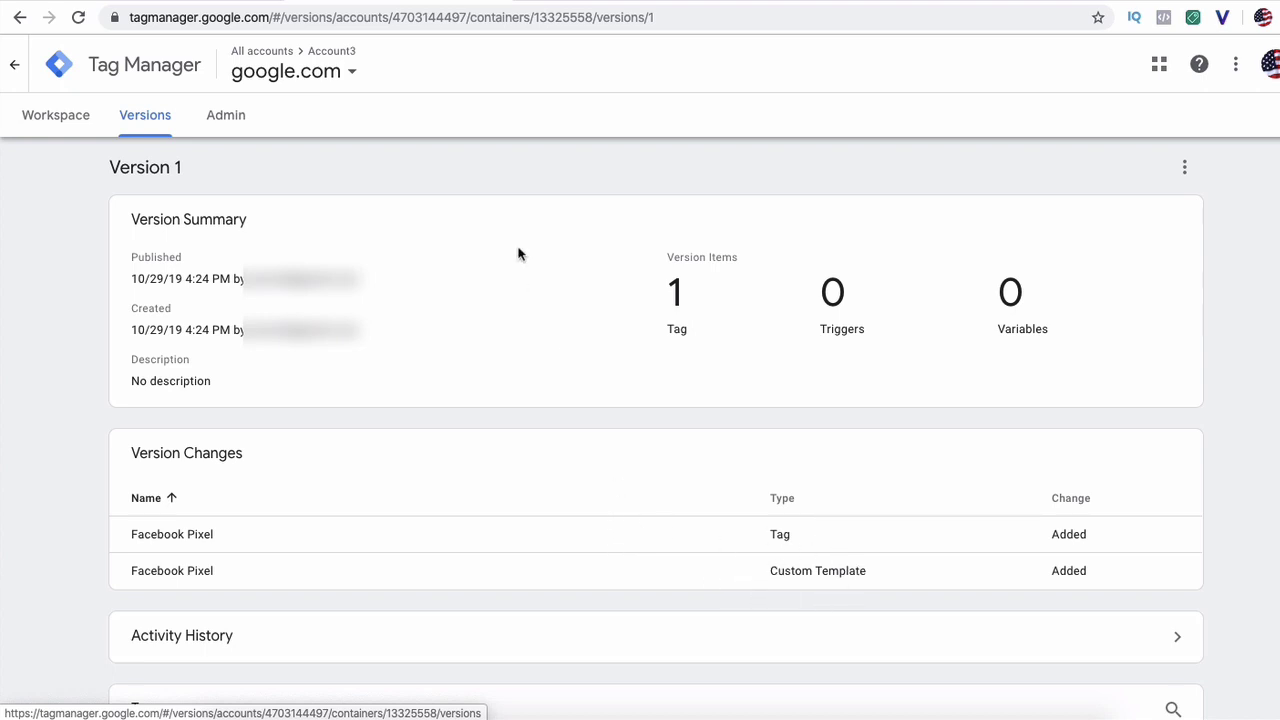
click(14, 64)
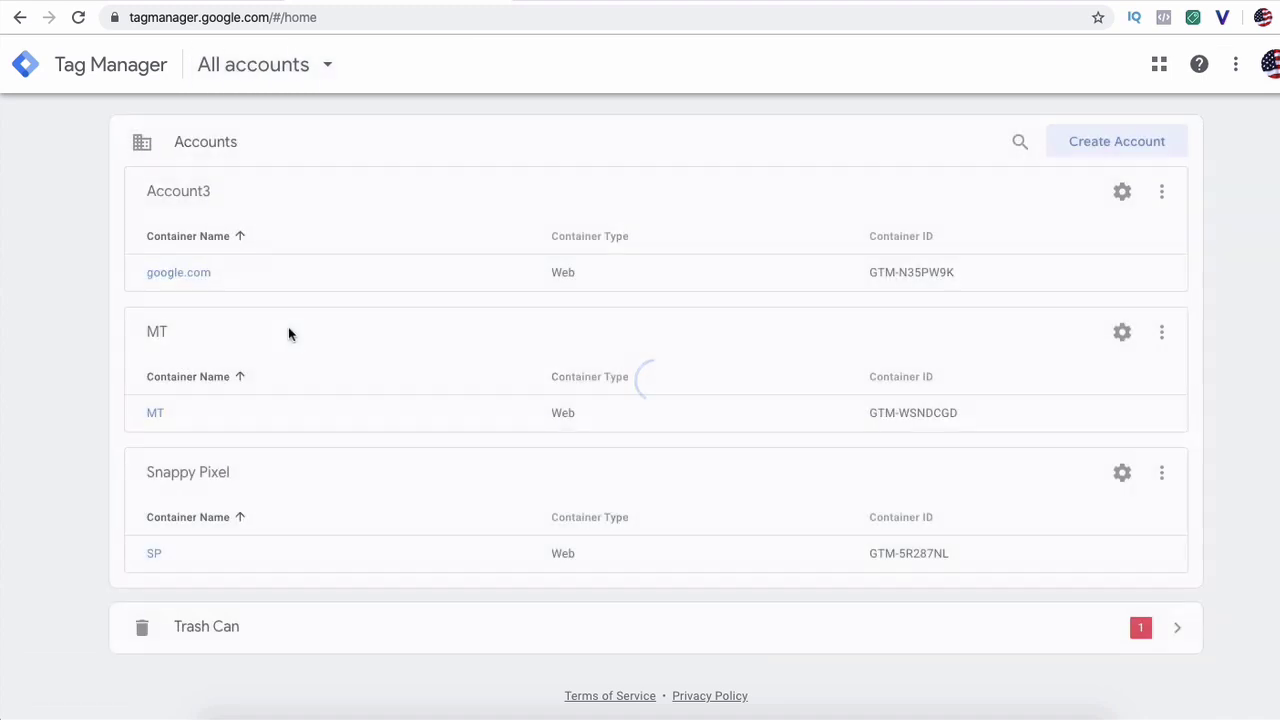
click(200, 276)
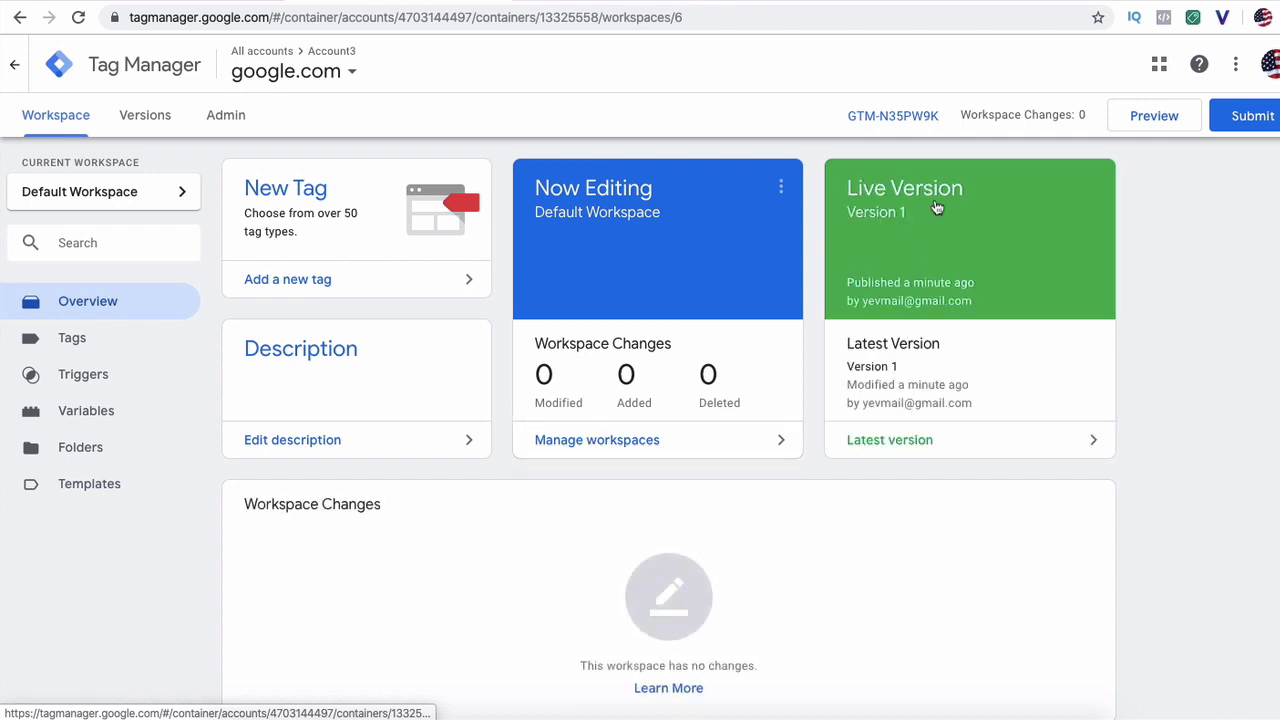
click(84, 347)
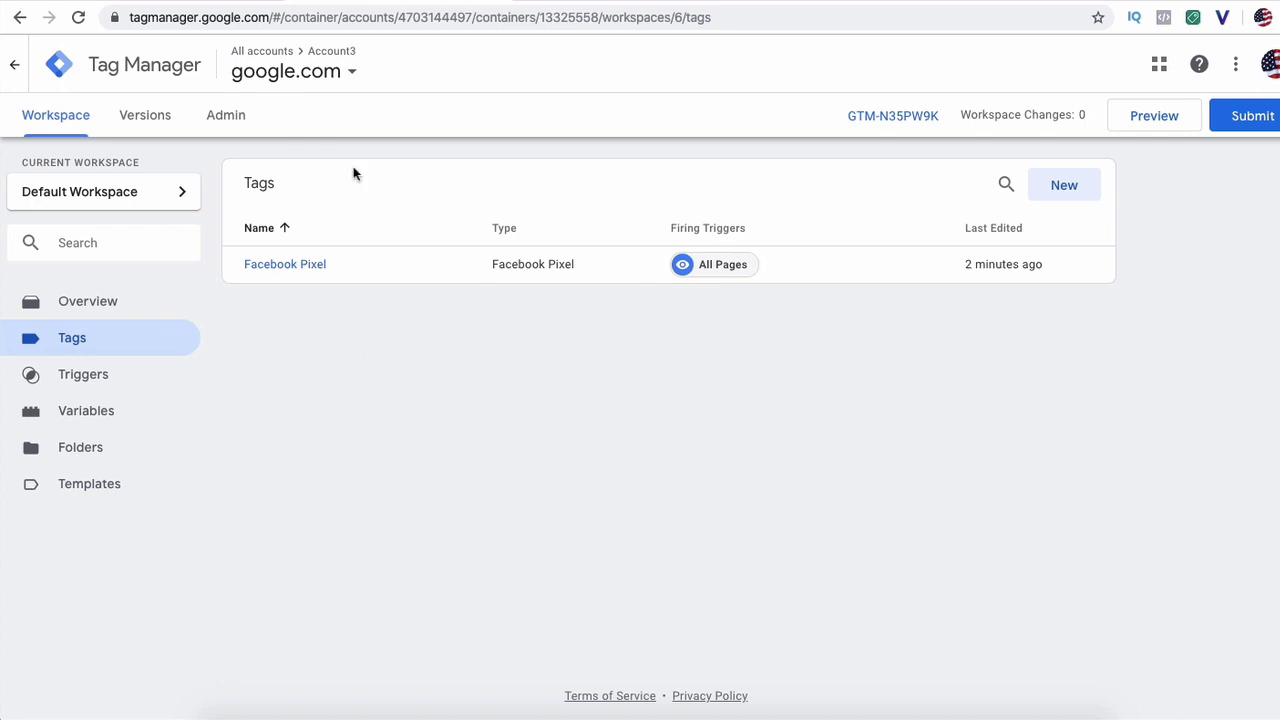
Step: Switch to Facebook Events Manager to view all data sources, comparing it with the tag list, and return to Tag Manager
click(165, 5)
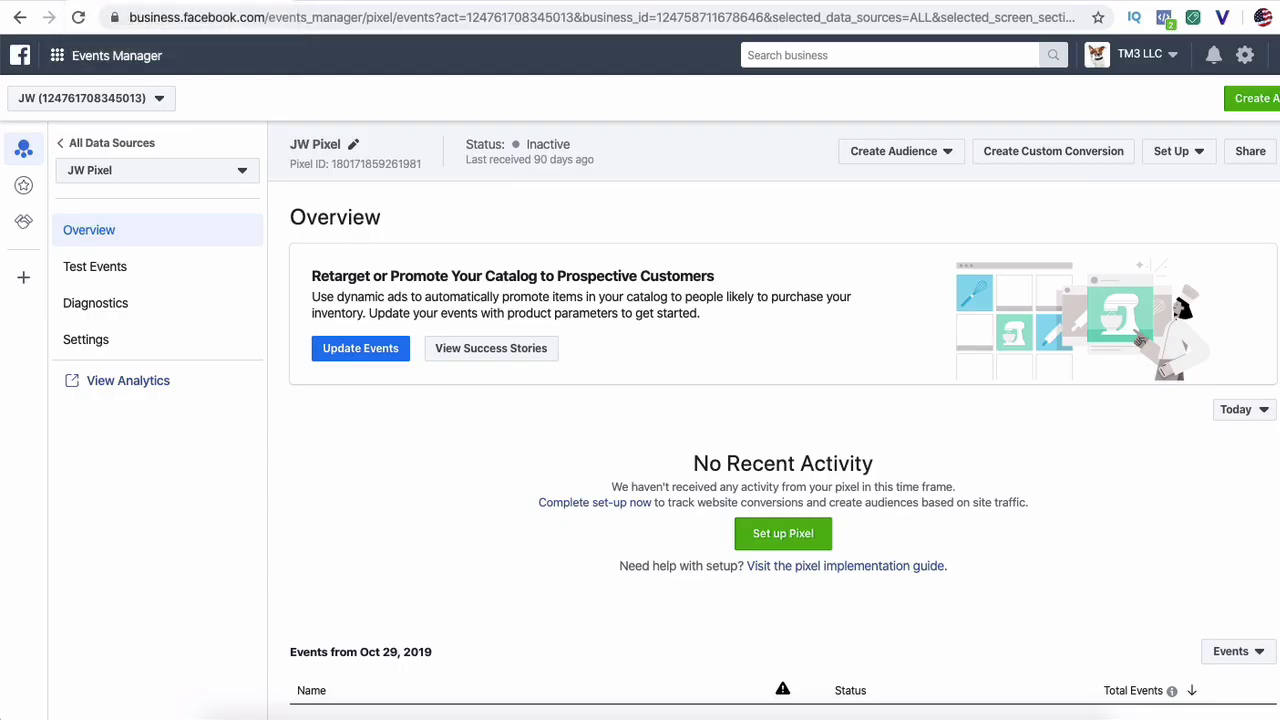
click(109, 143)
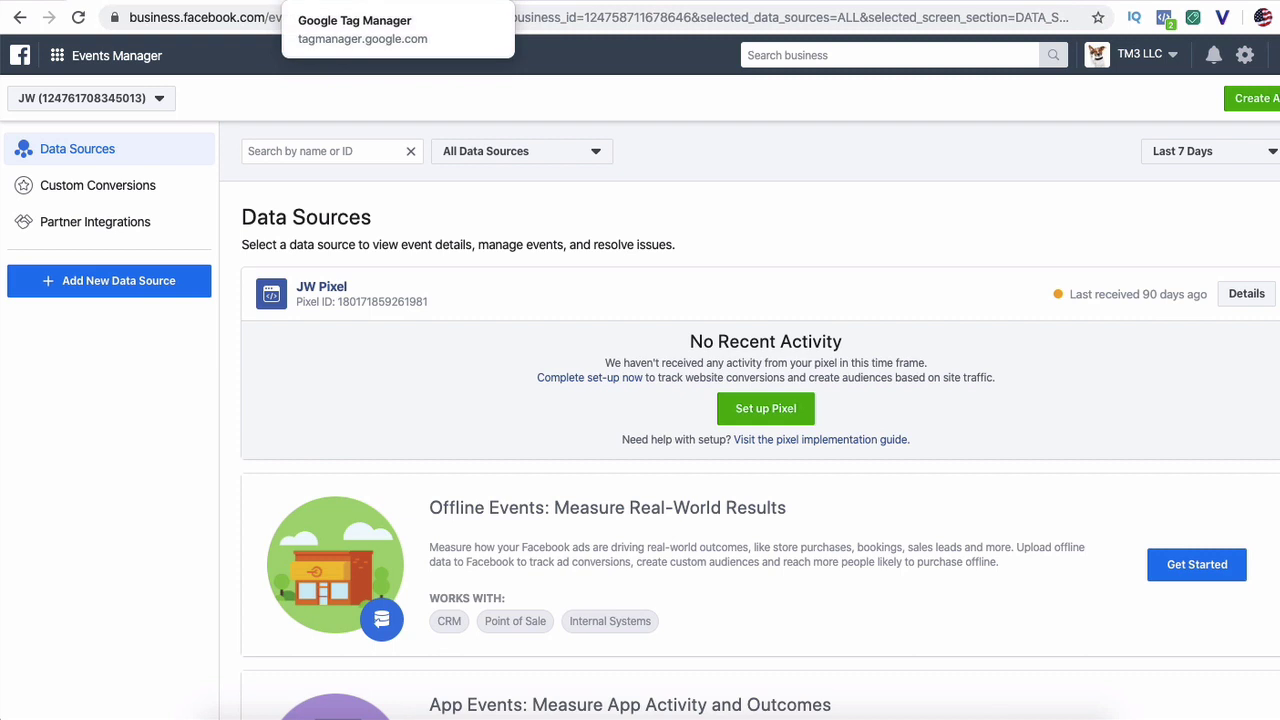
click(398, 0)
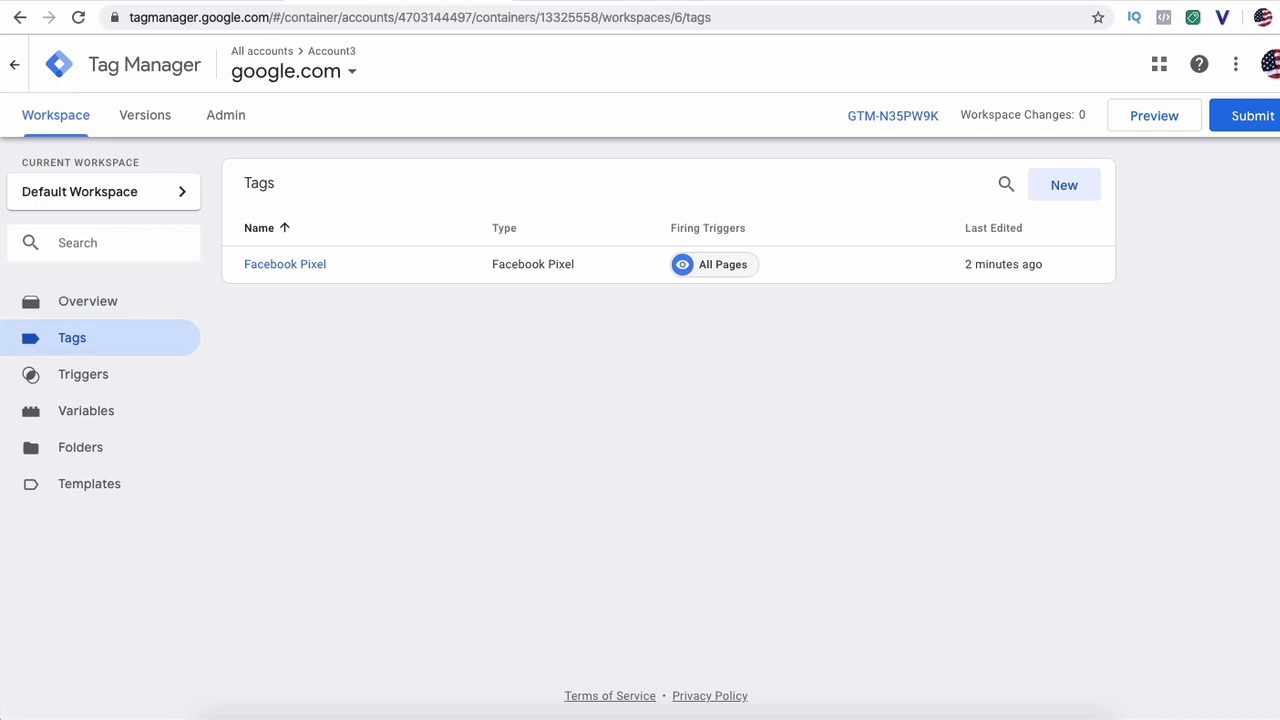
click(150, 0)
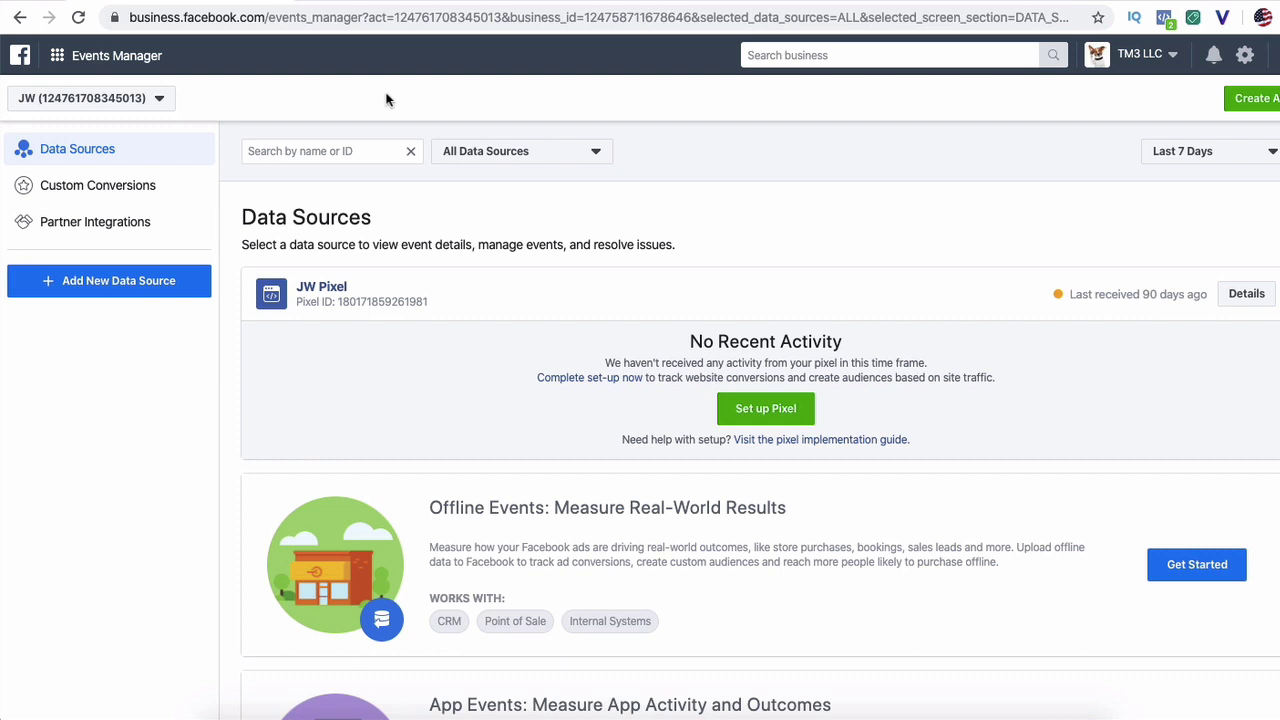
click(398, 1)
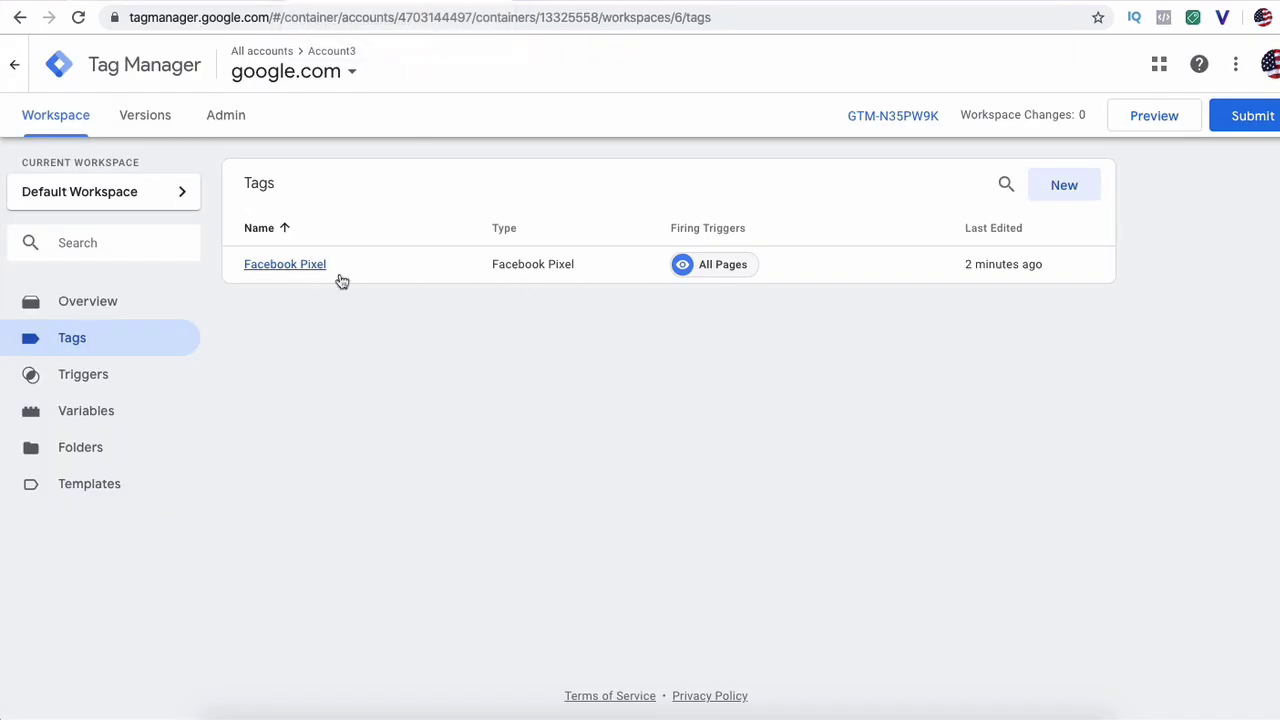
Step: Inspect the Facebook Pixel tag's event configuration and close it without changes
click(300, 268)
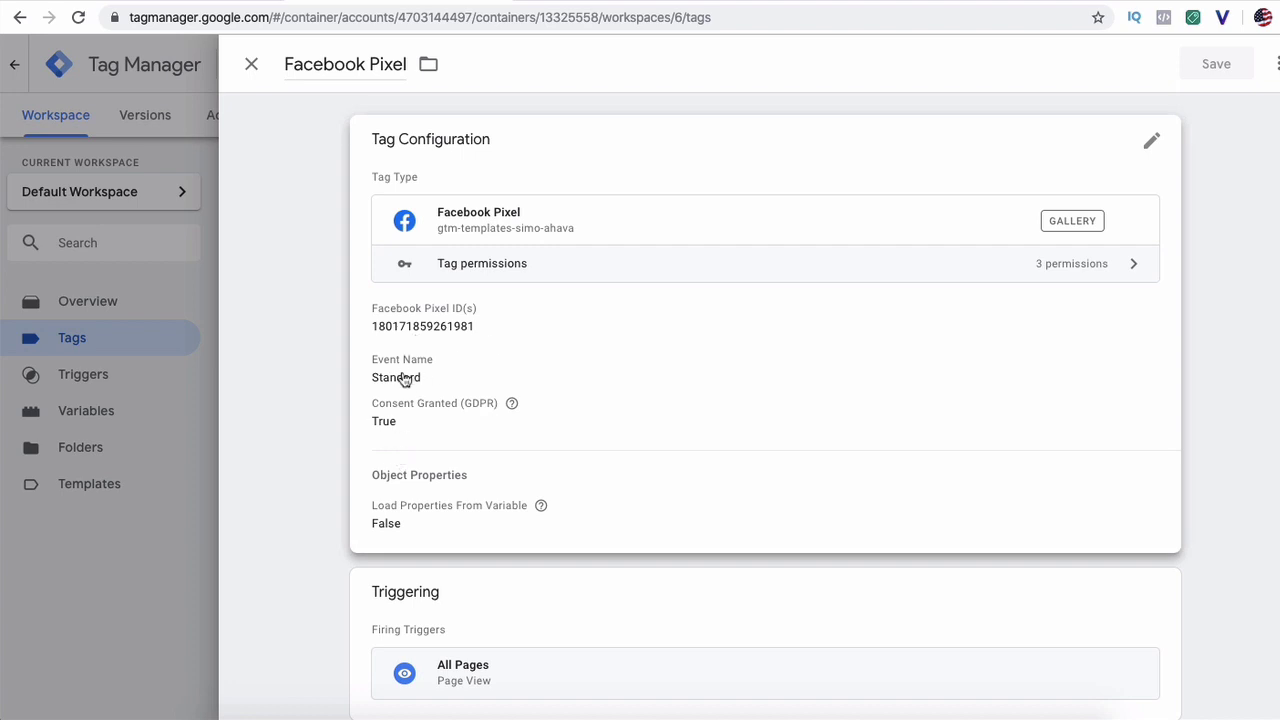
click(401, 378)
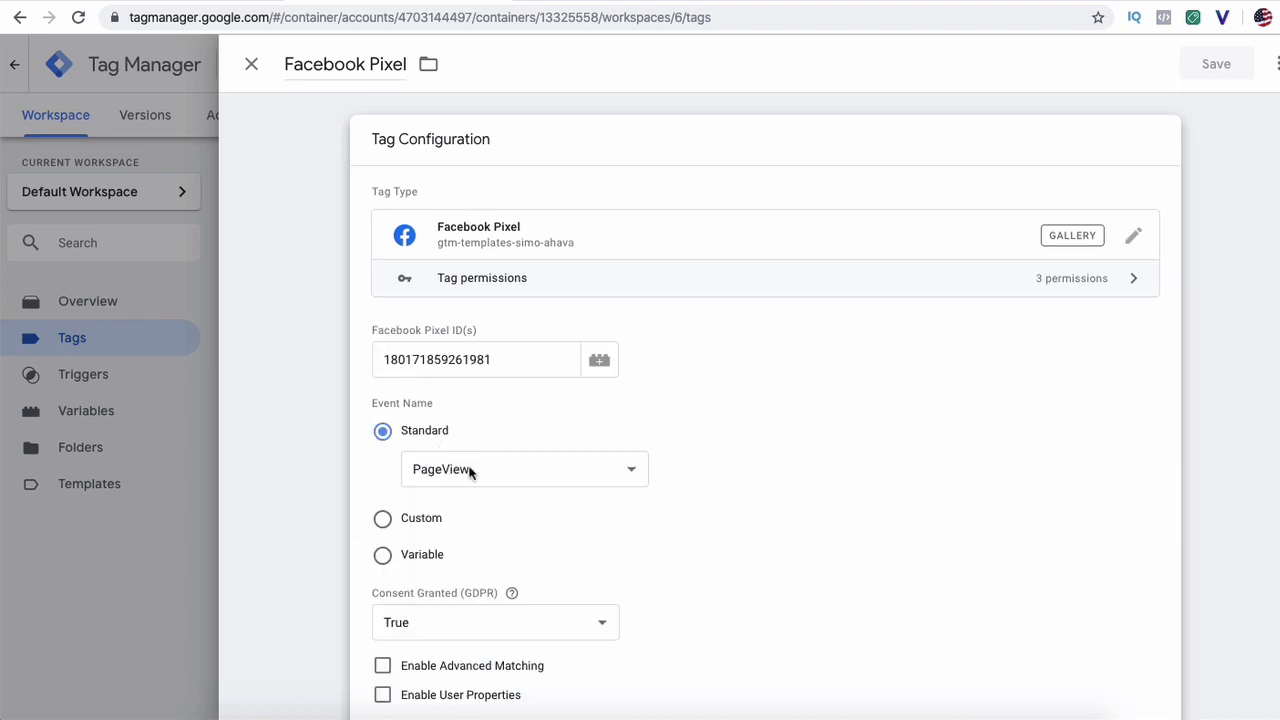
click(253, 67)
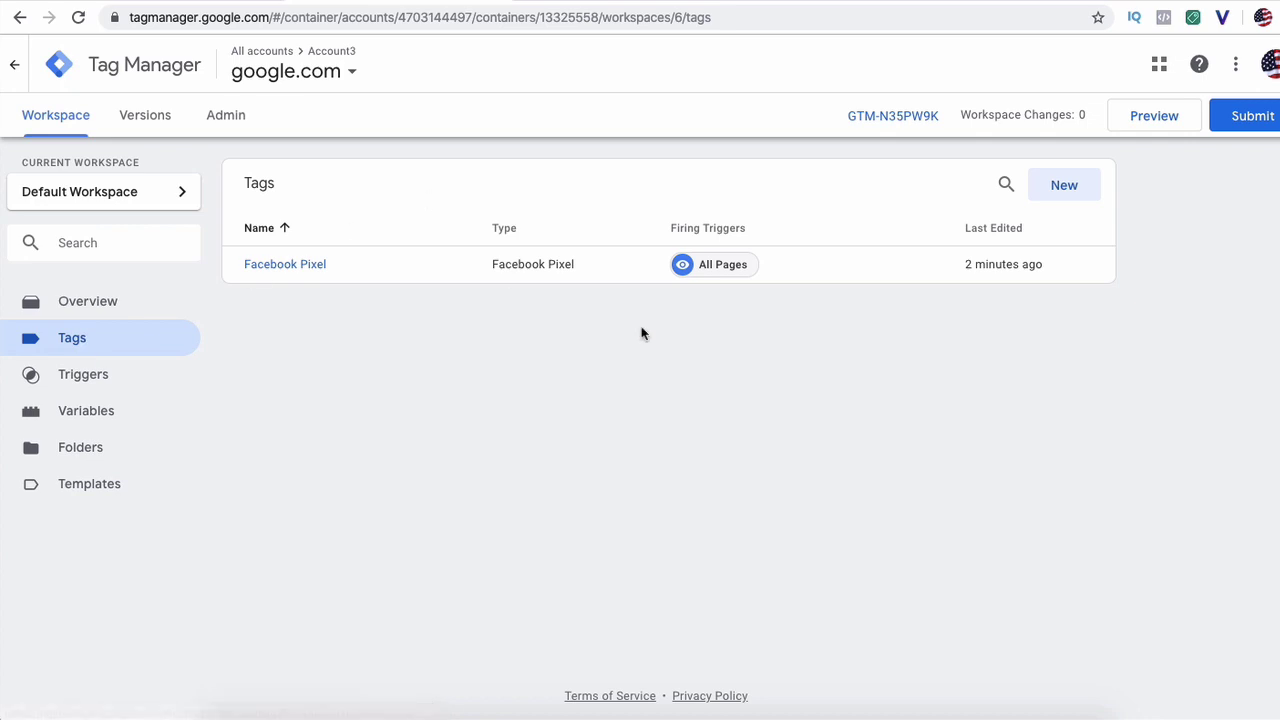
Step: Create a new tag named "Purchase Event"
click(1064, 186)
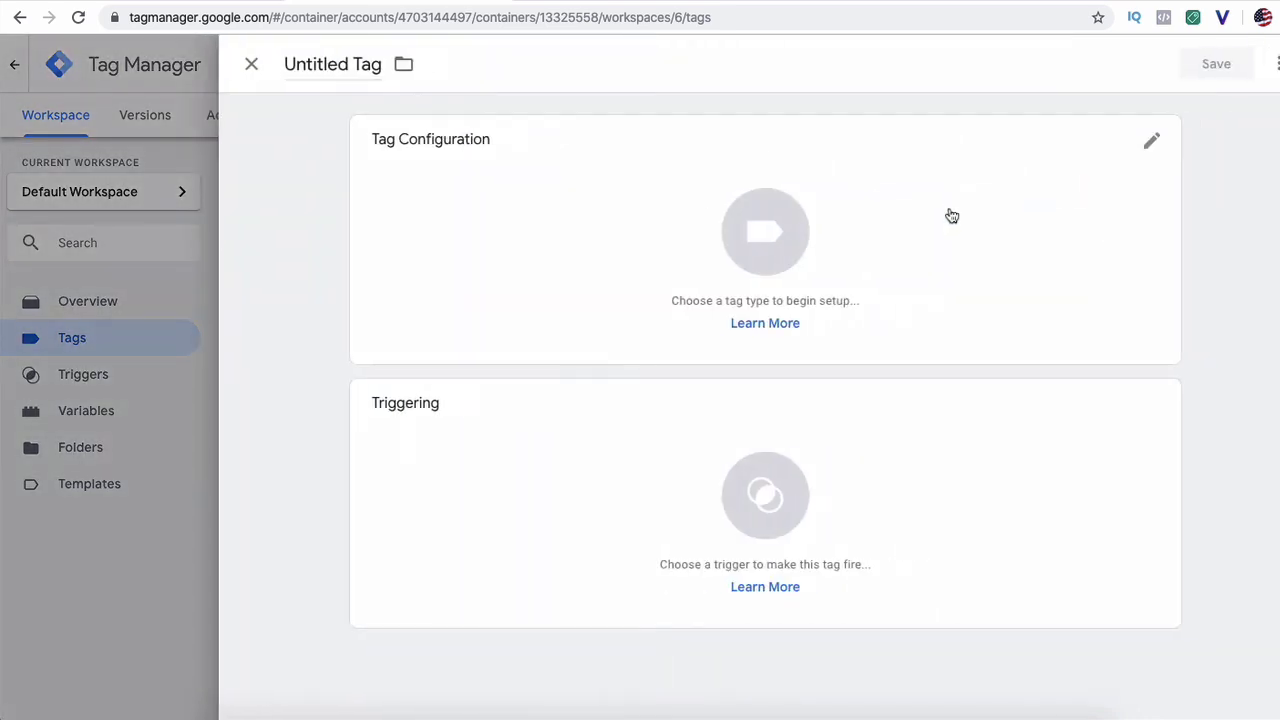
click(363, 70)
key(ctrl+a)
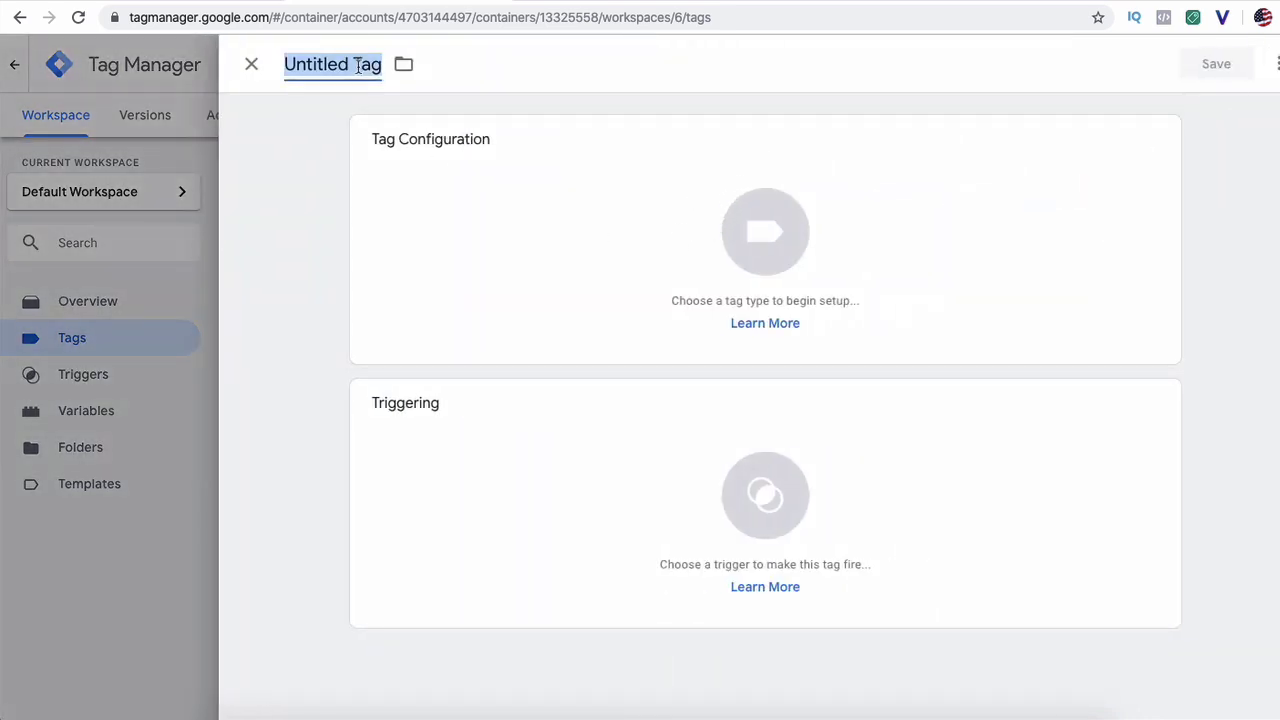
text(Purchase Event)
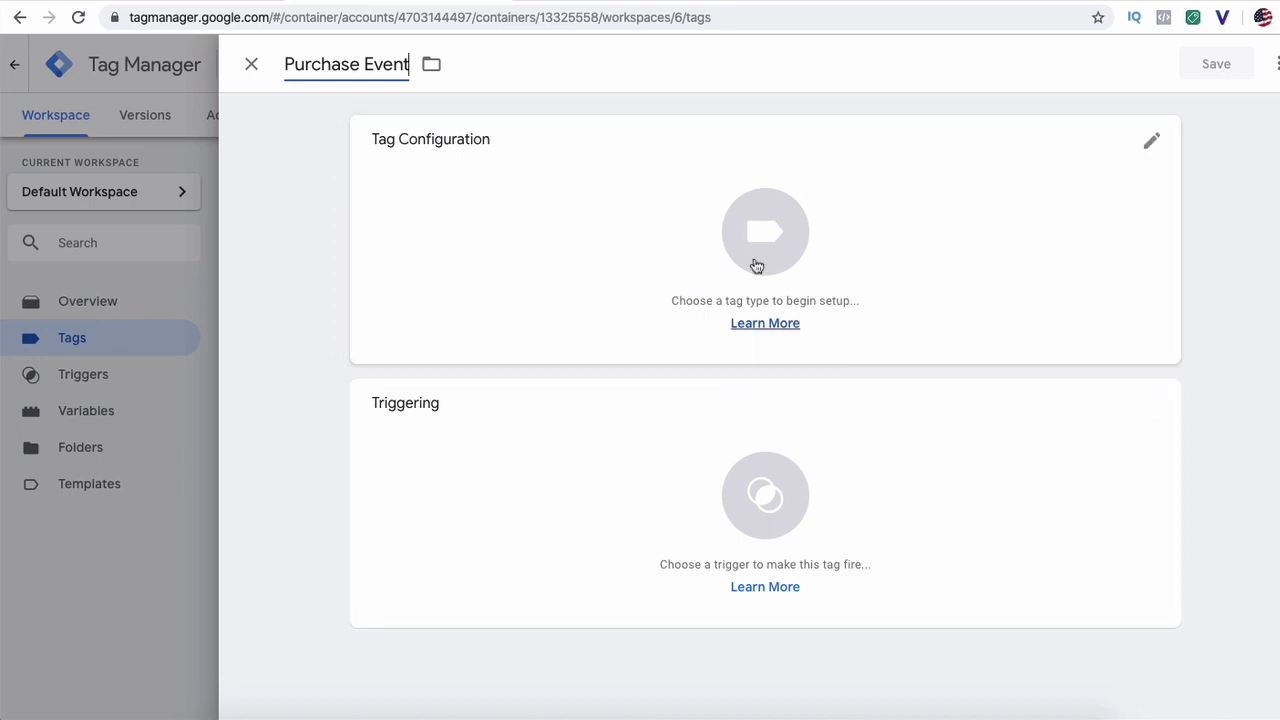
click(771, 229)
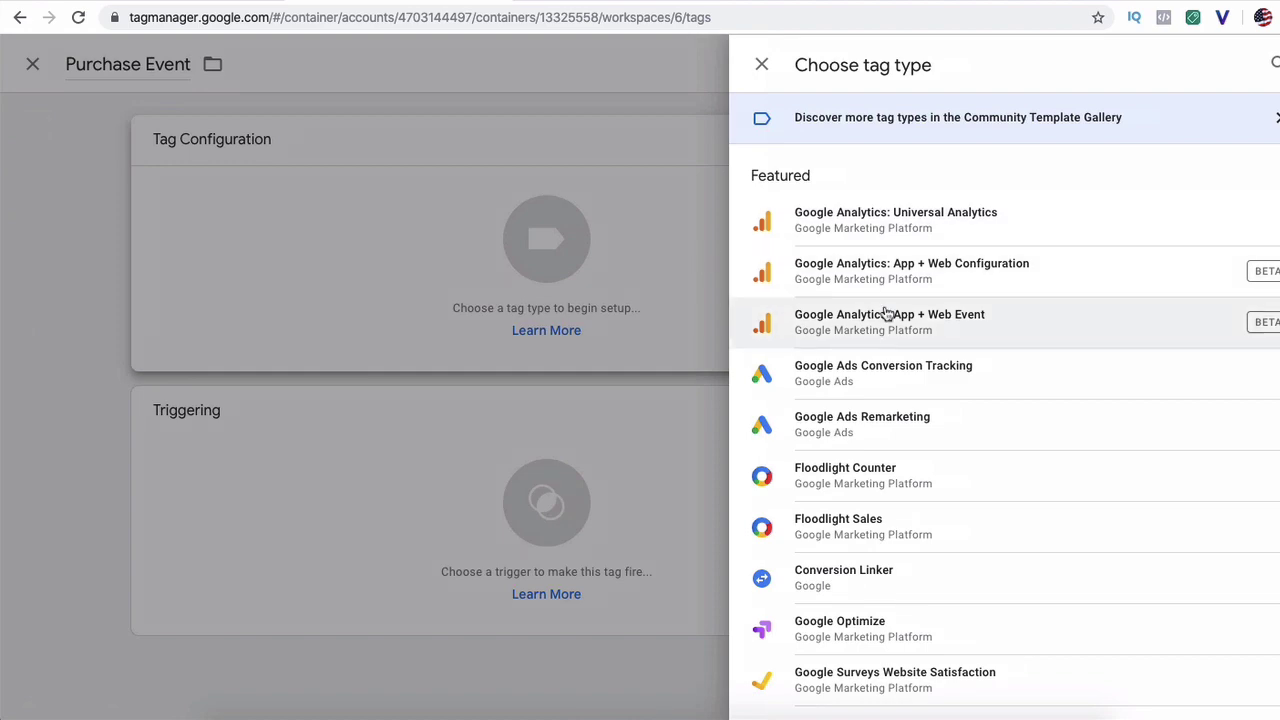
scroll(886, 314, down, 2)
scroll(886, 314, up, 2)
click(377, 260)
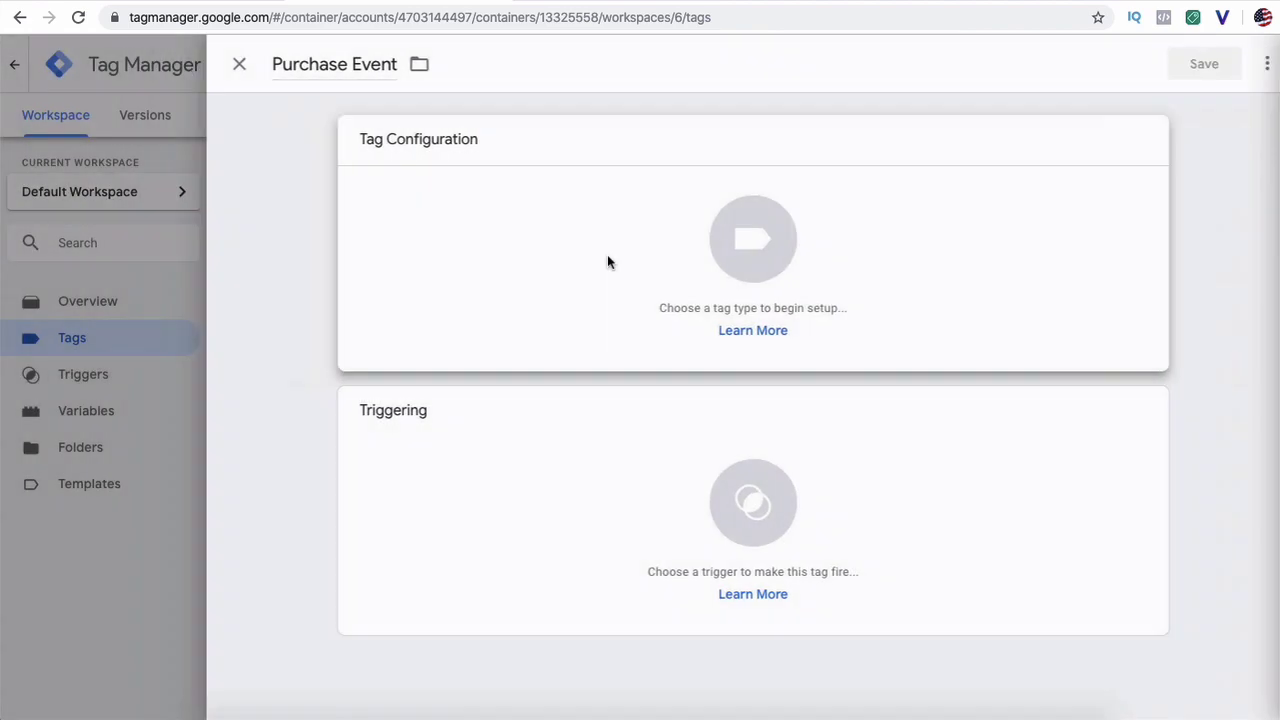
Step: Choose the Facebook Pixel gallery template as the tag type and paste the pixel ID into Facebook Pixel ID(s)
click(761, 271)
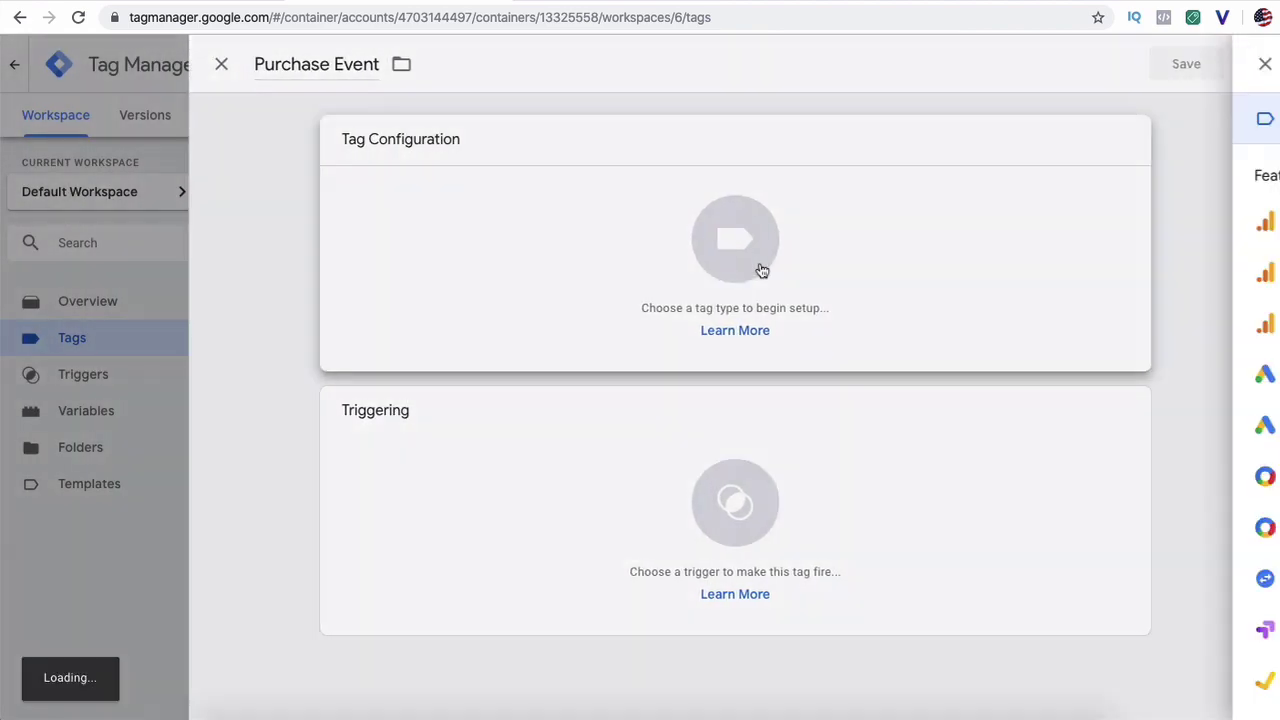
scroll(906, 365, down, 4)
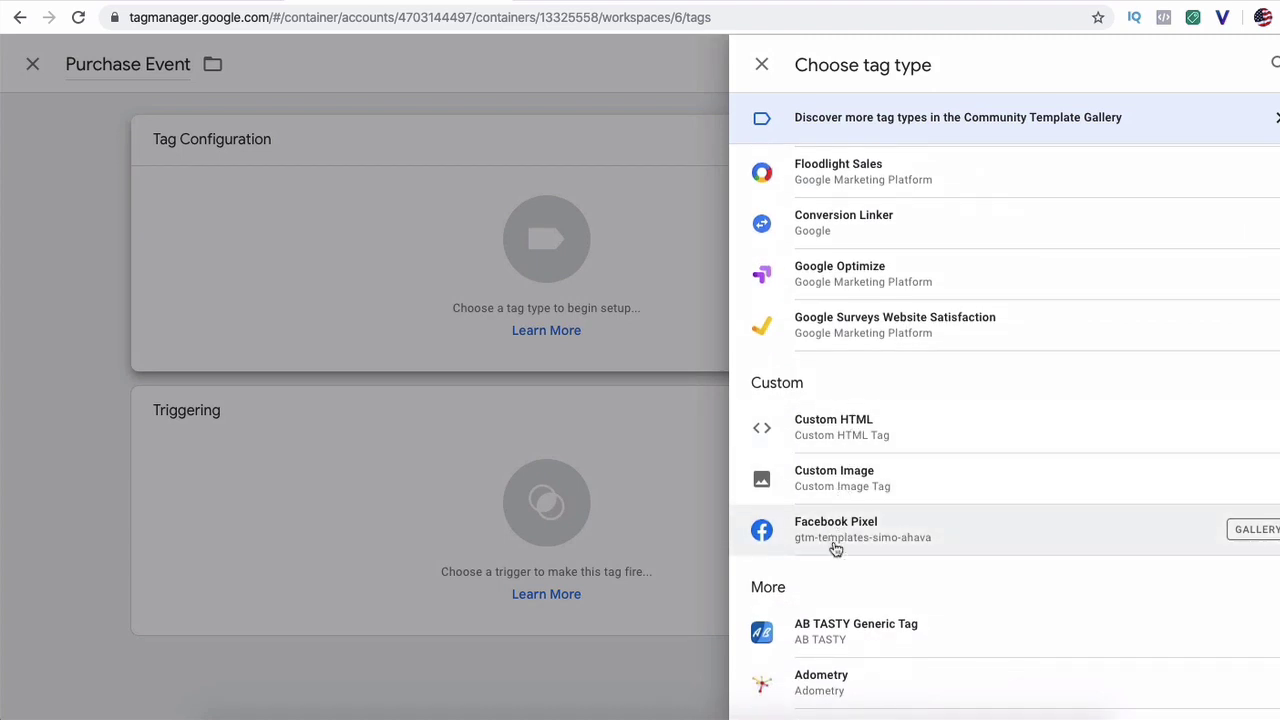
click(836, 545)
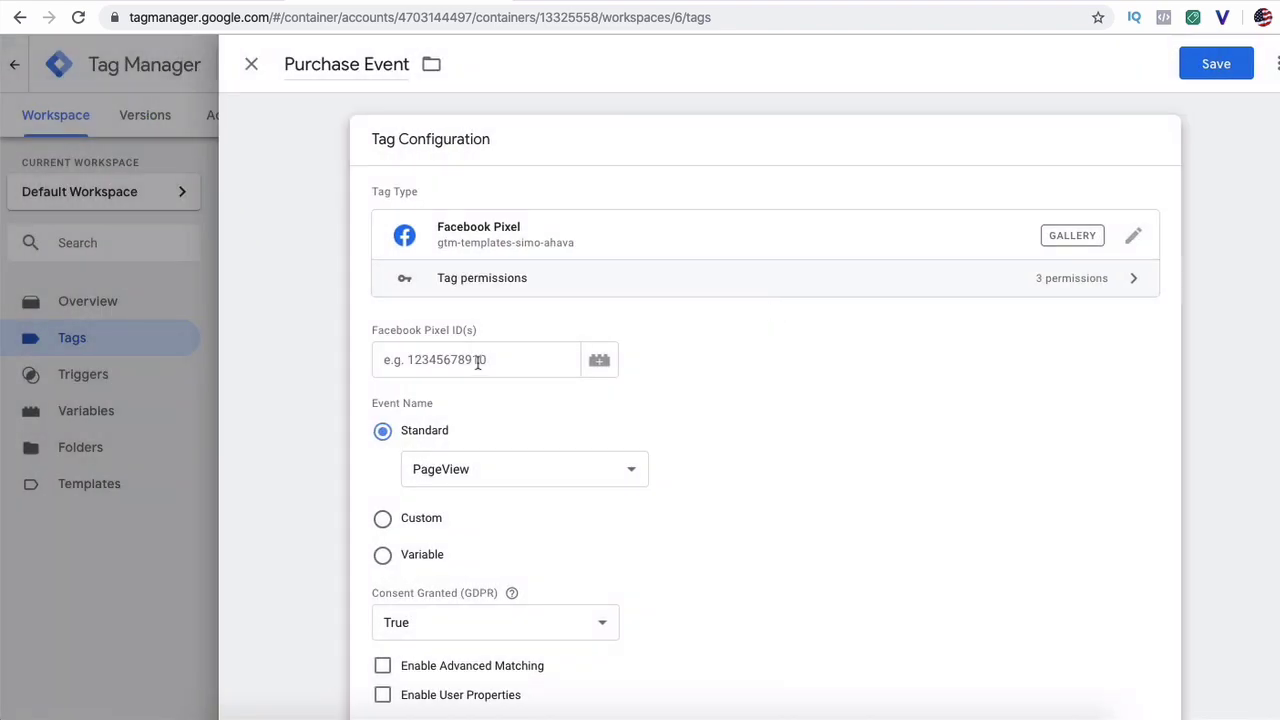
click(478, 363)
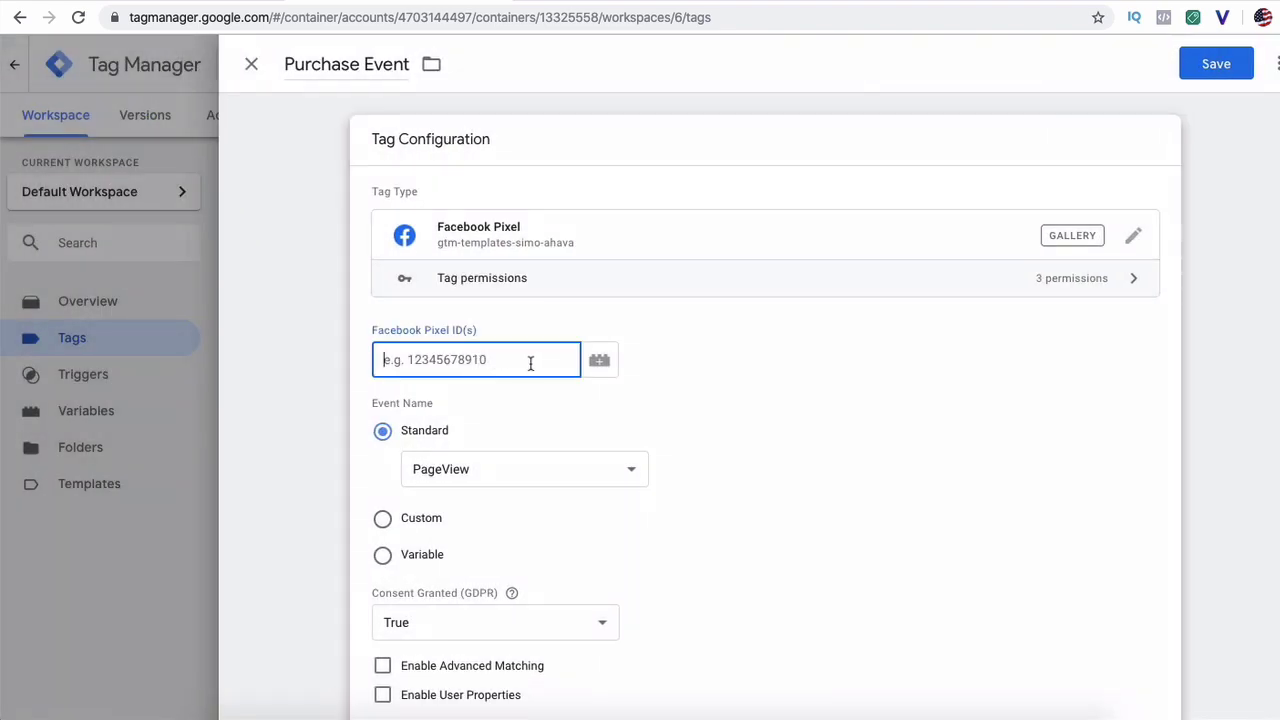
key(ctrl+v)
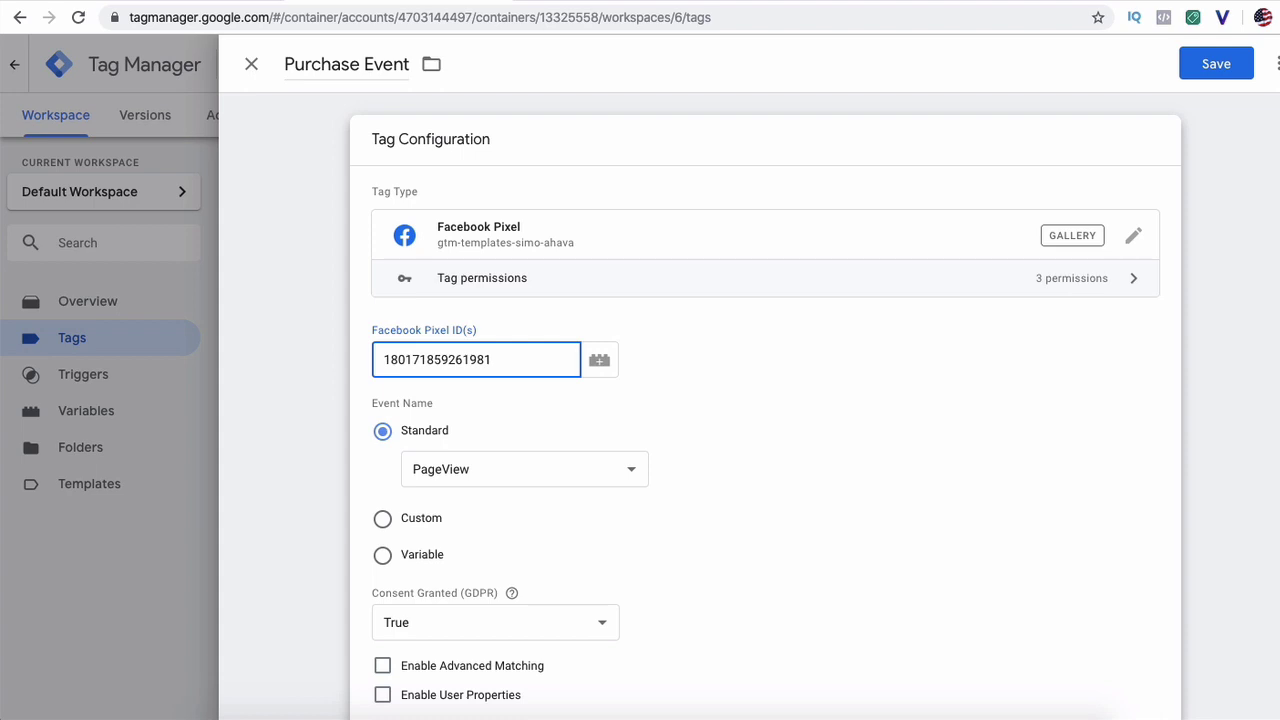
Step: Switch to Facebook Events Manager to check the pixel's ID in the data sources, and return to Tag Manager
click(172, 1)
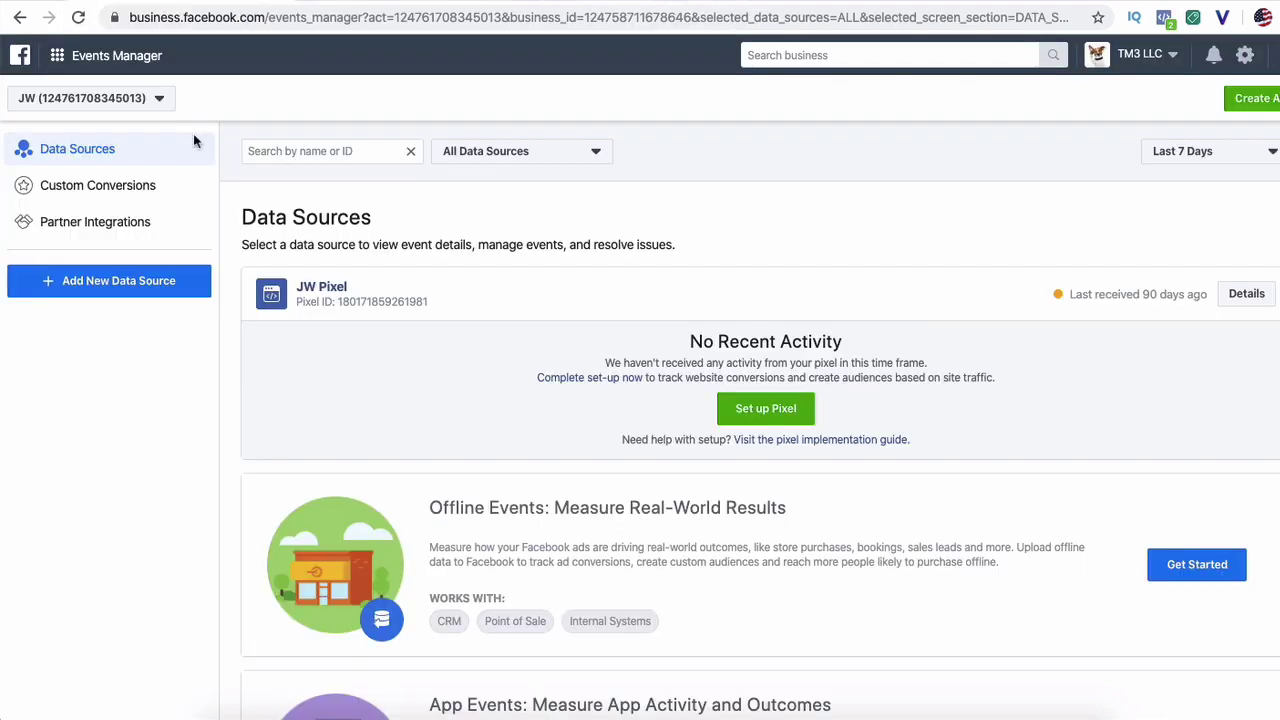
double_click(380, 304)
click(380, 304)
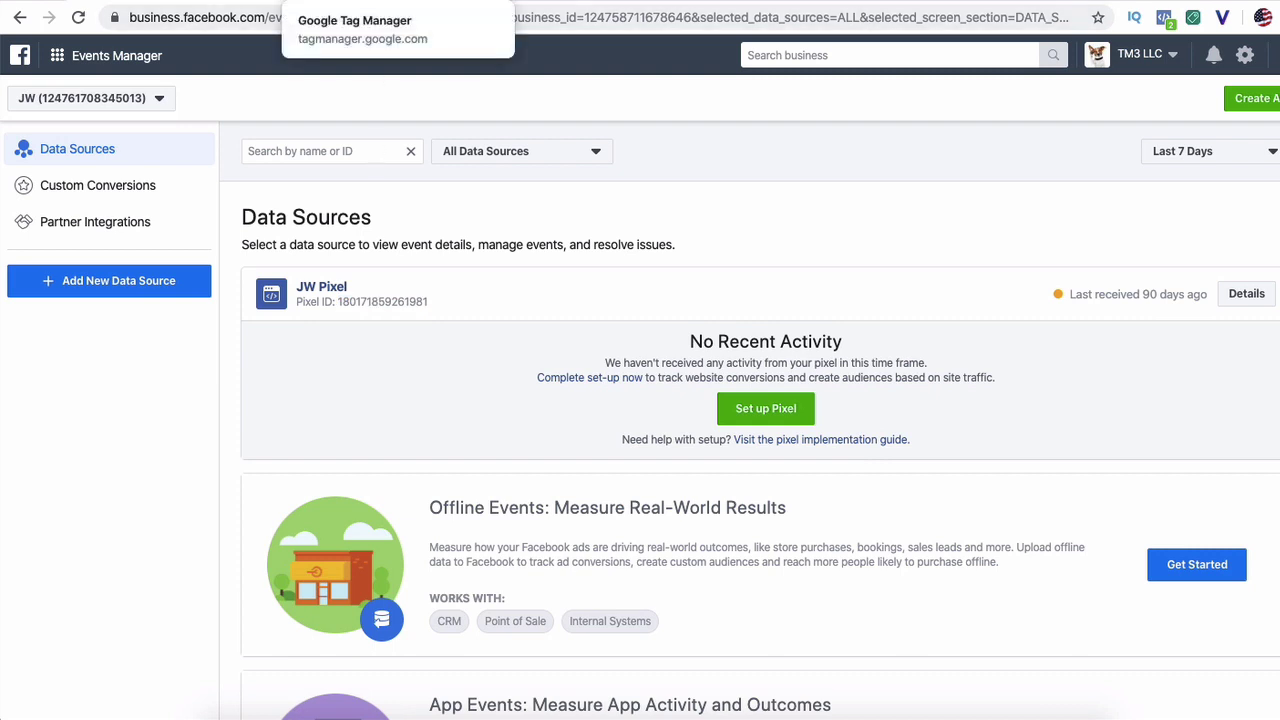
click(530, 2)
Step: Set the tag's event name to the standard Purchase event, also checking the Custom option and the list of standard events
scroll(486, 460, down, 2)
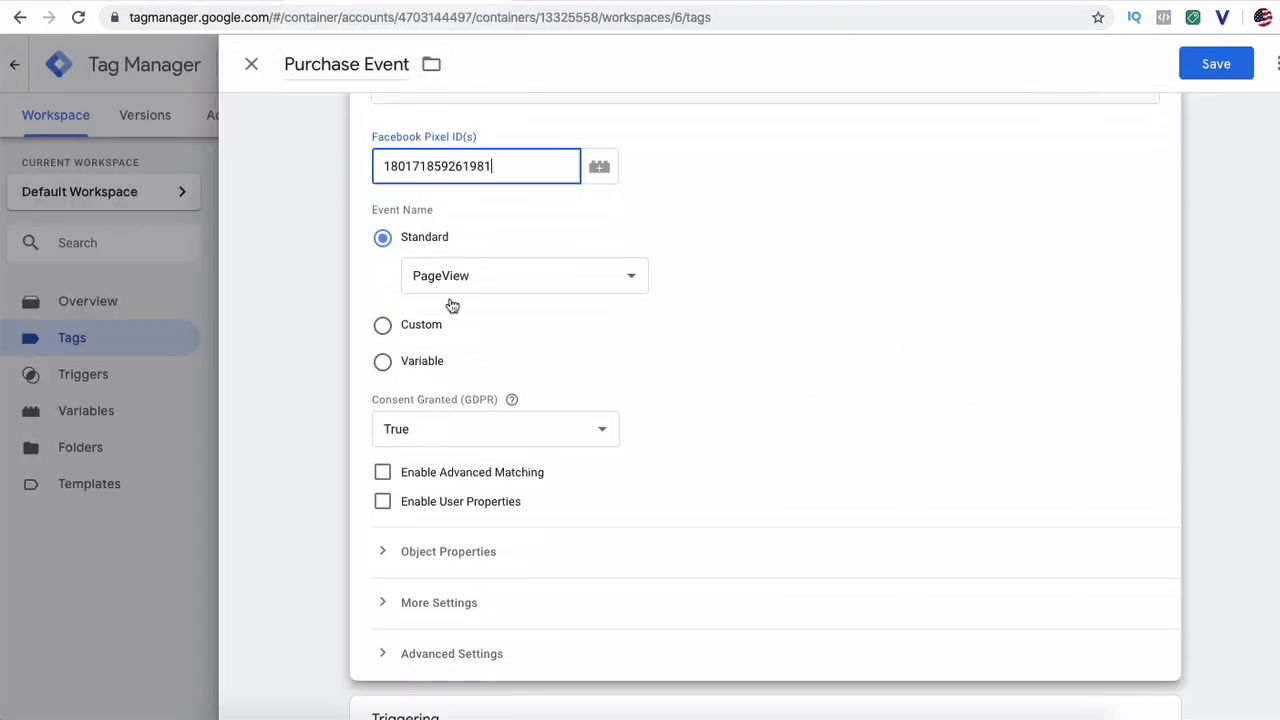
click(467, 277)
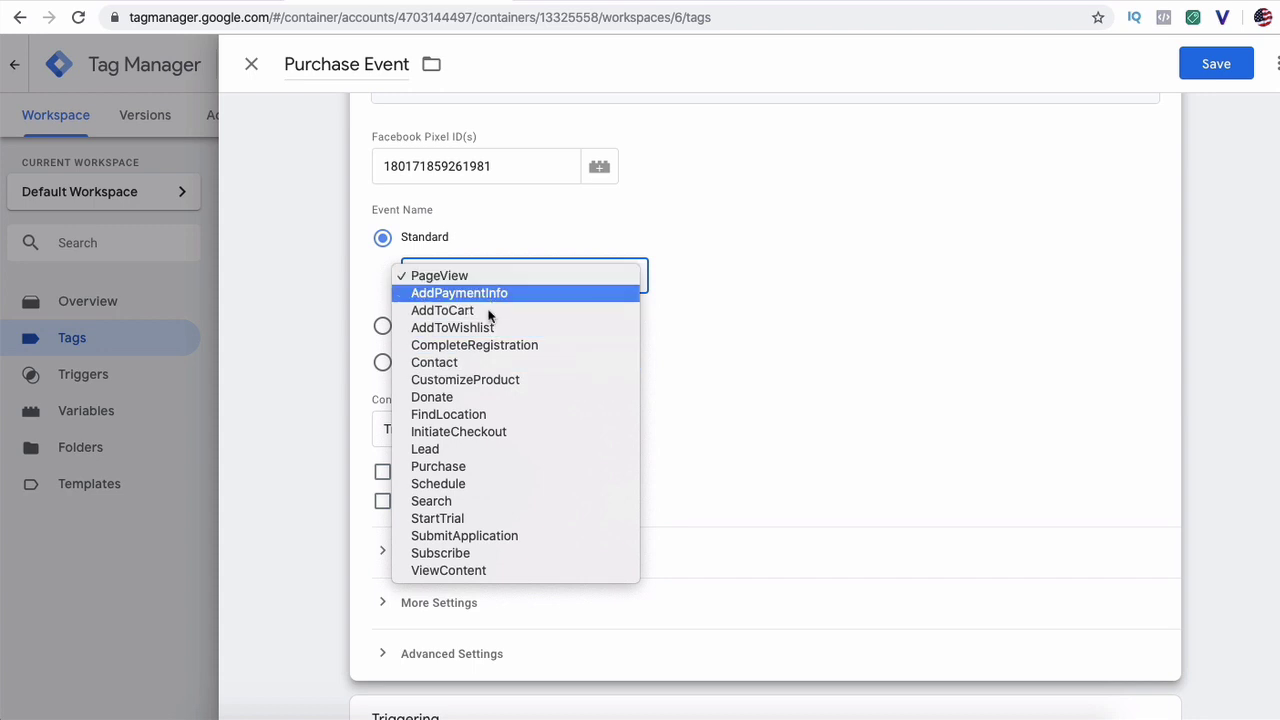
click(466, 466)
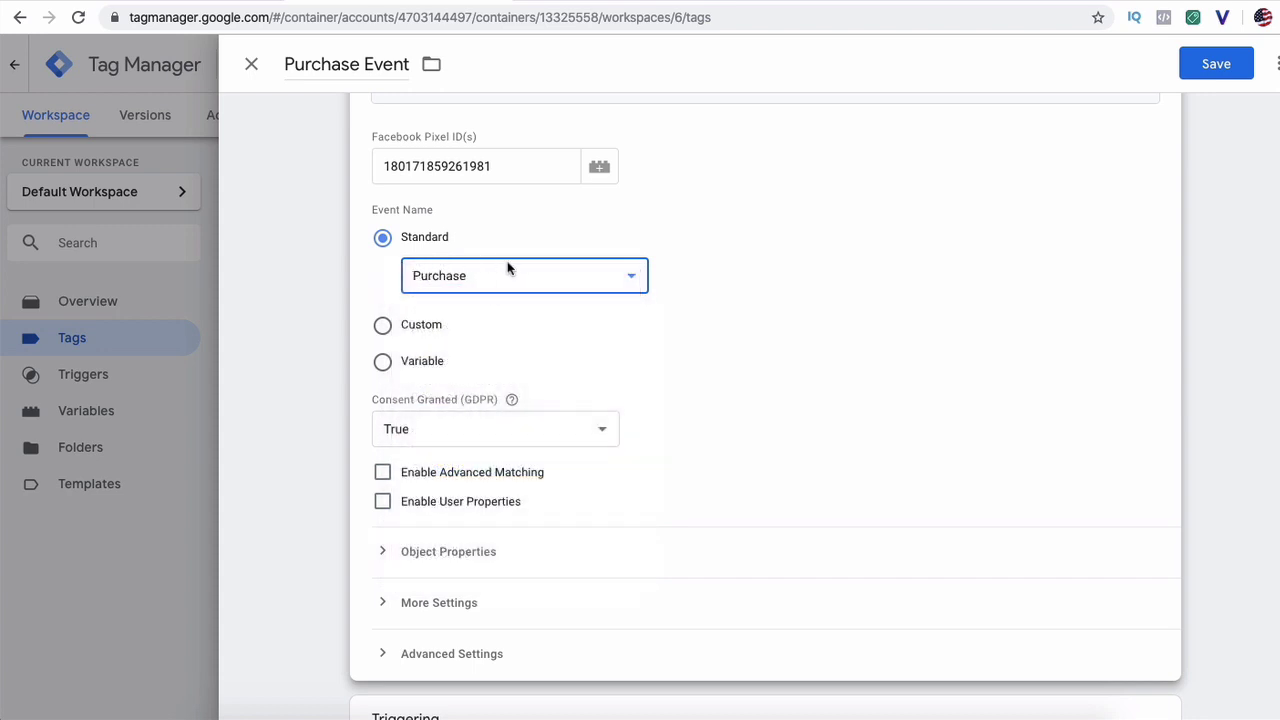
click(420, 325)
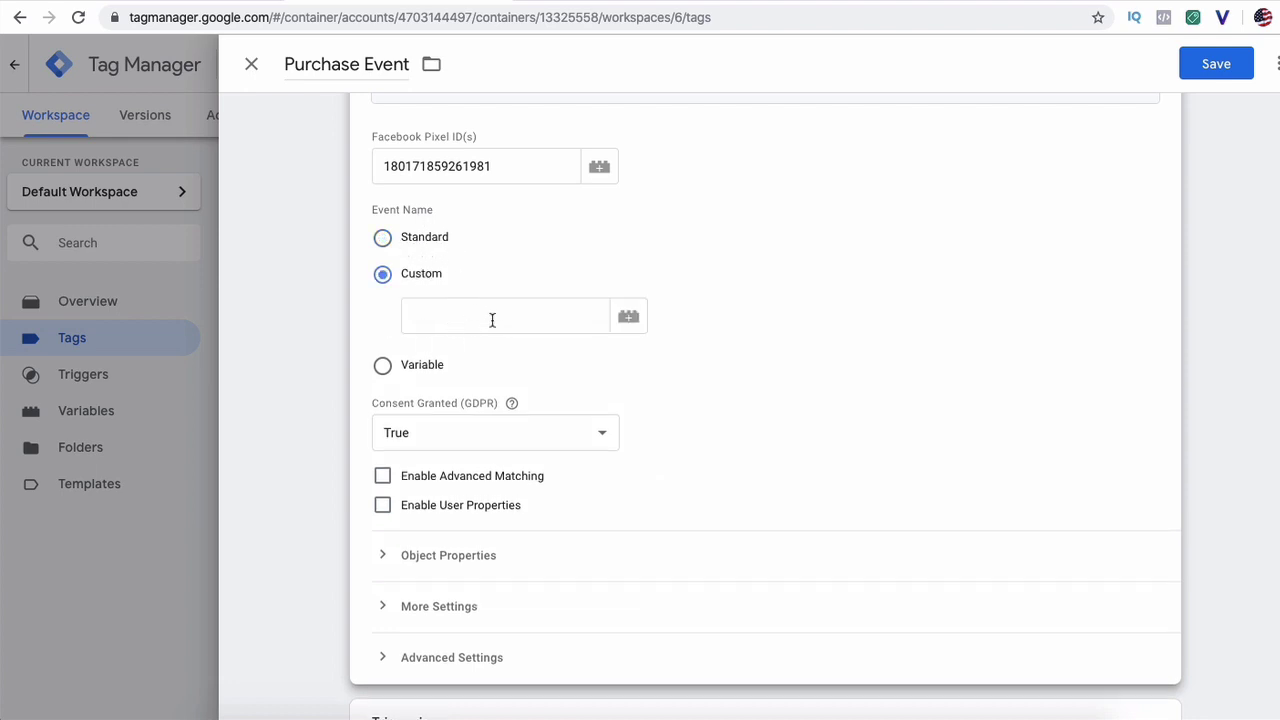
click(428, 244)
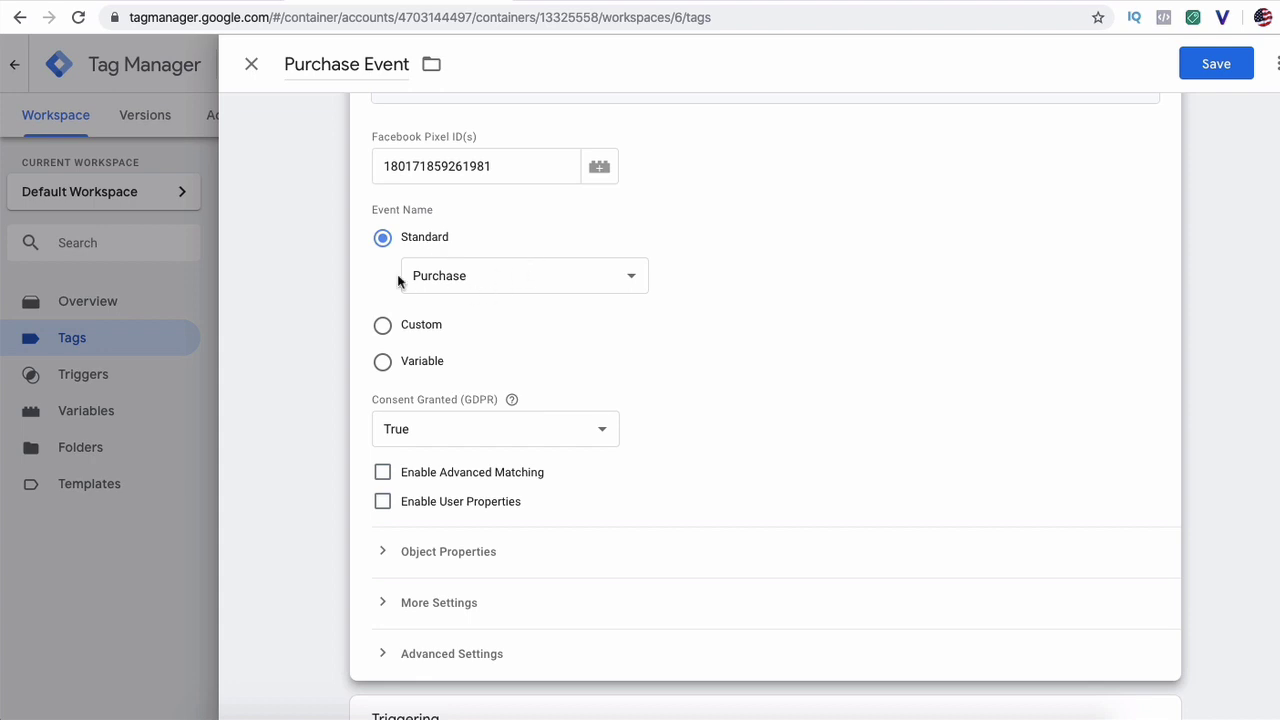
click(506, 277)
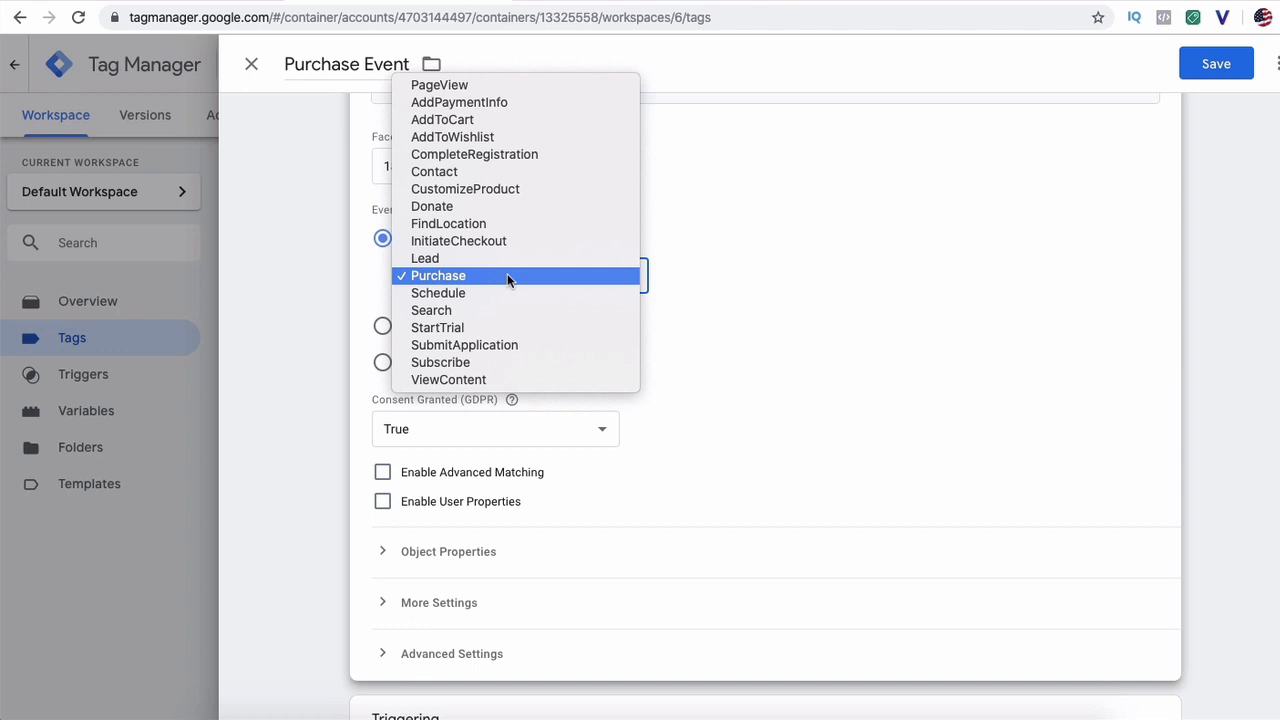
click(507, 276)
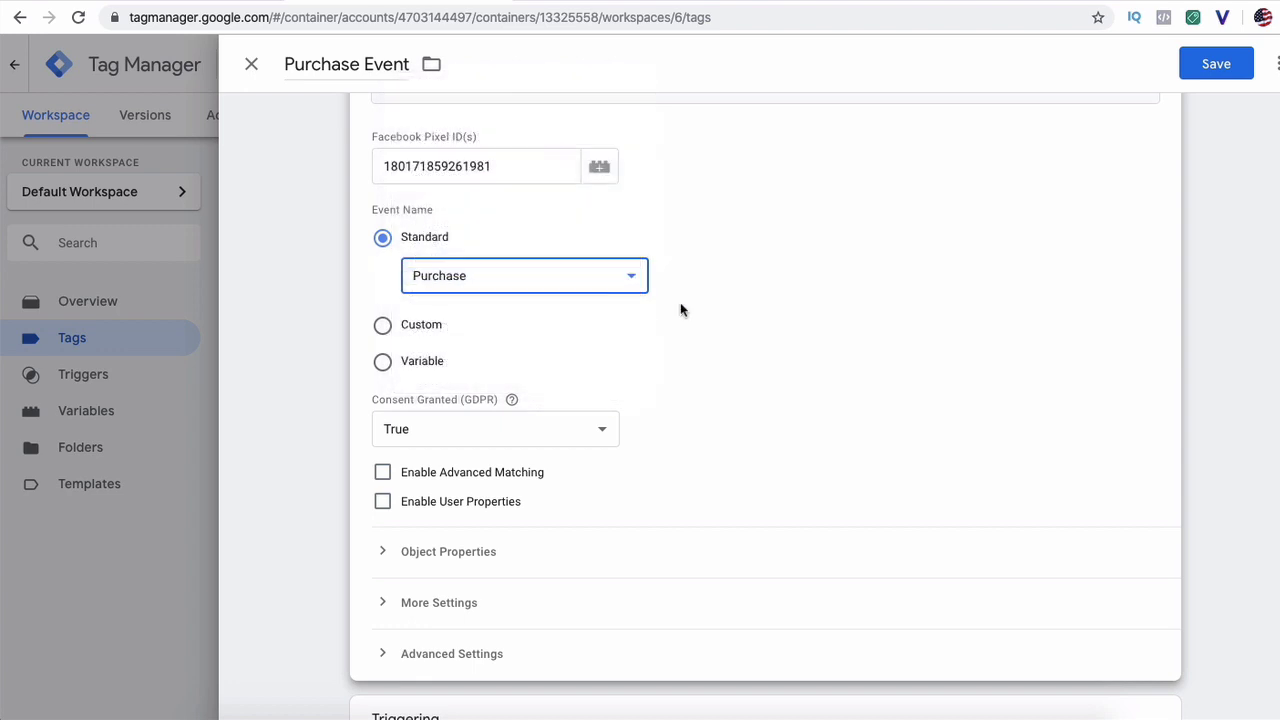
Step: Expand the tag's Advanced Settings and examine the firing priority and tag firing options
scroll(760, 334, down, 2)
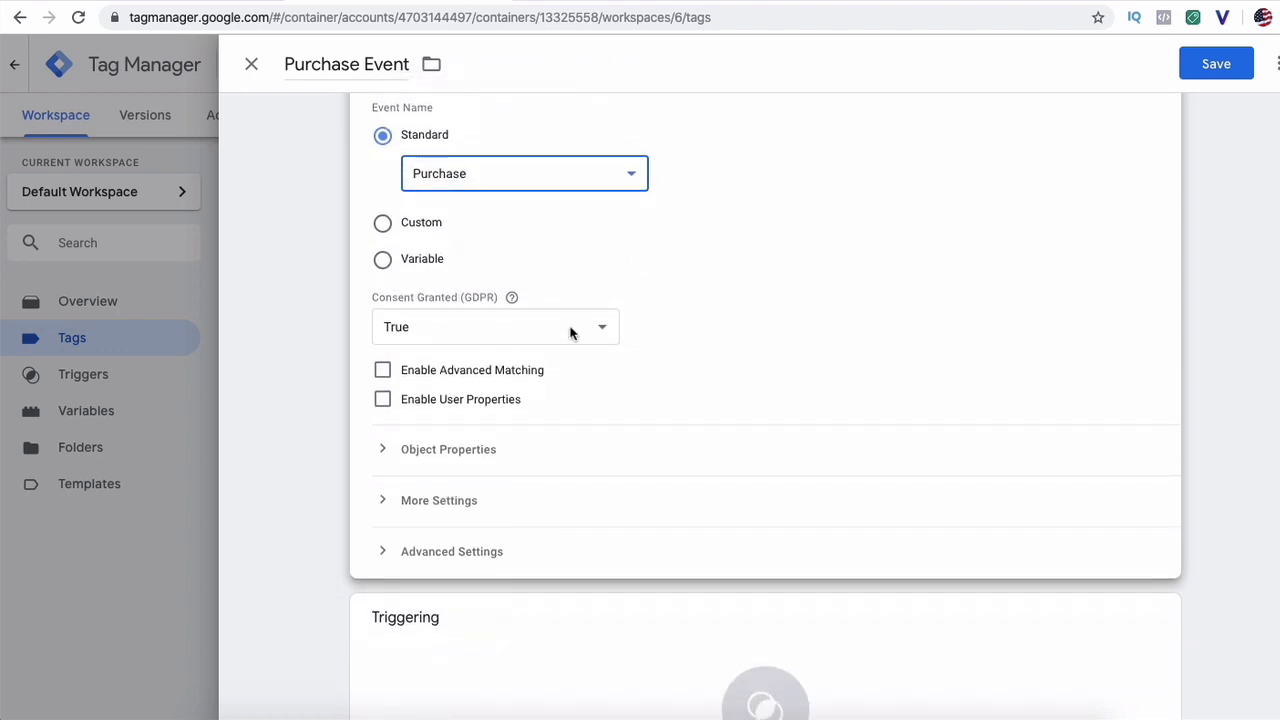
scroll(511, 367, up, 3)
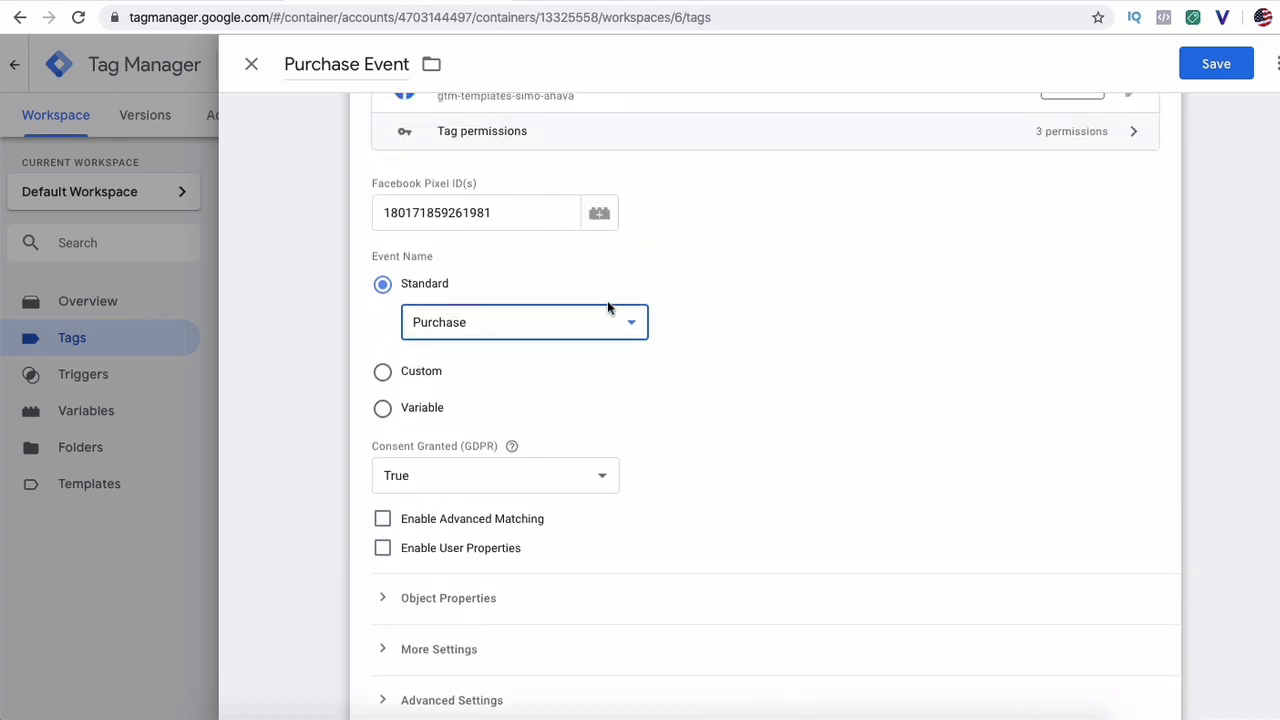
scroll(490, 313, down, 3)
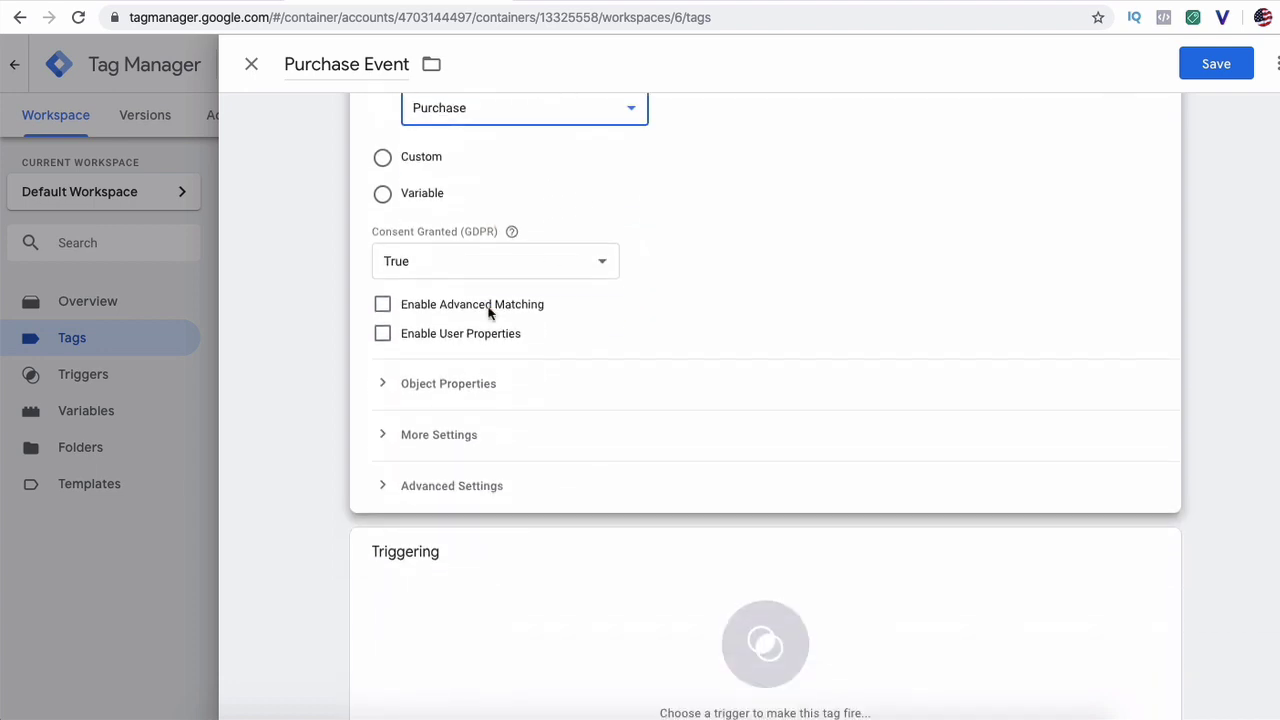
click(449, 486)
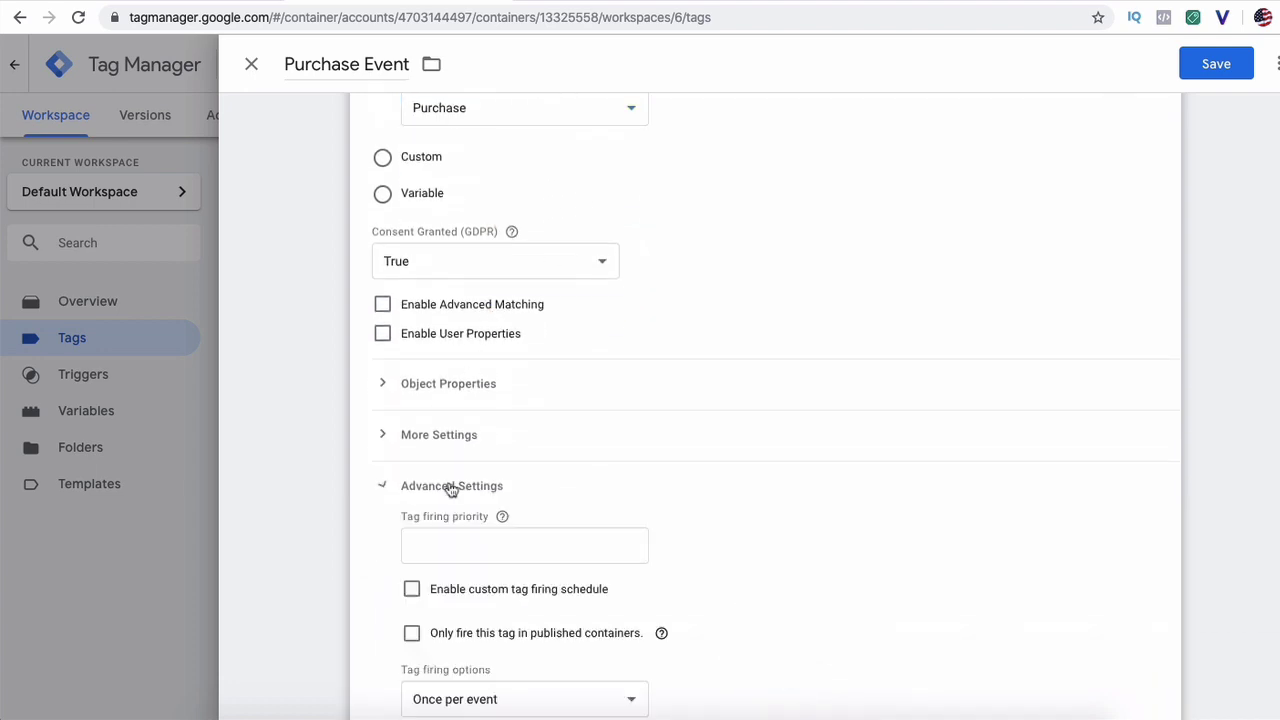
scroll(643, 409, down, 3)
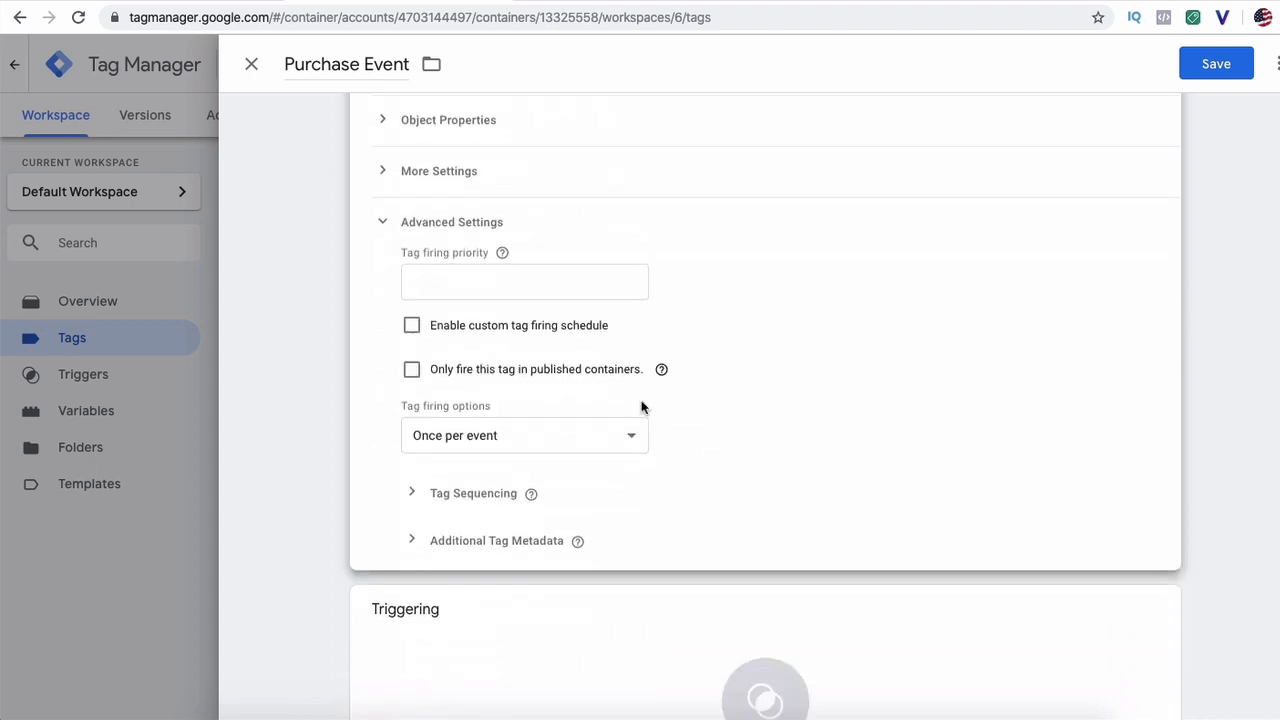
click(511, 283)
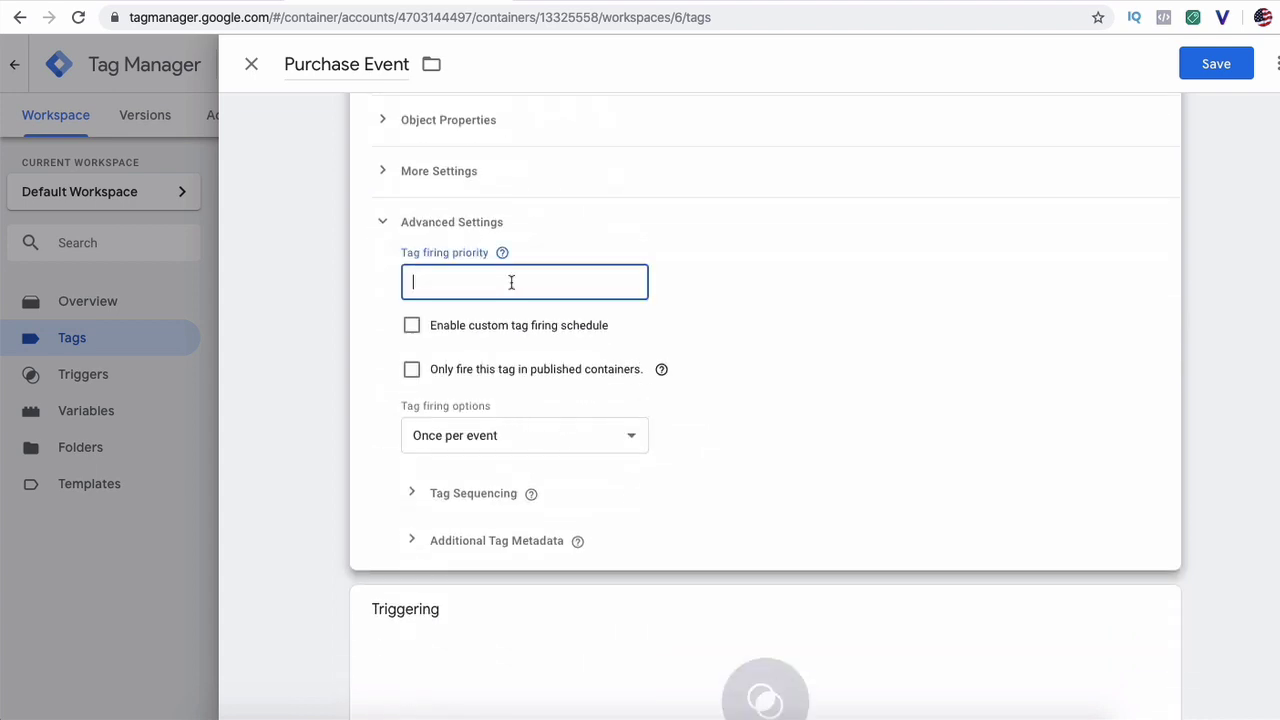
click(509, 445)
click(509, 440)
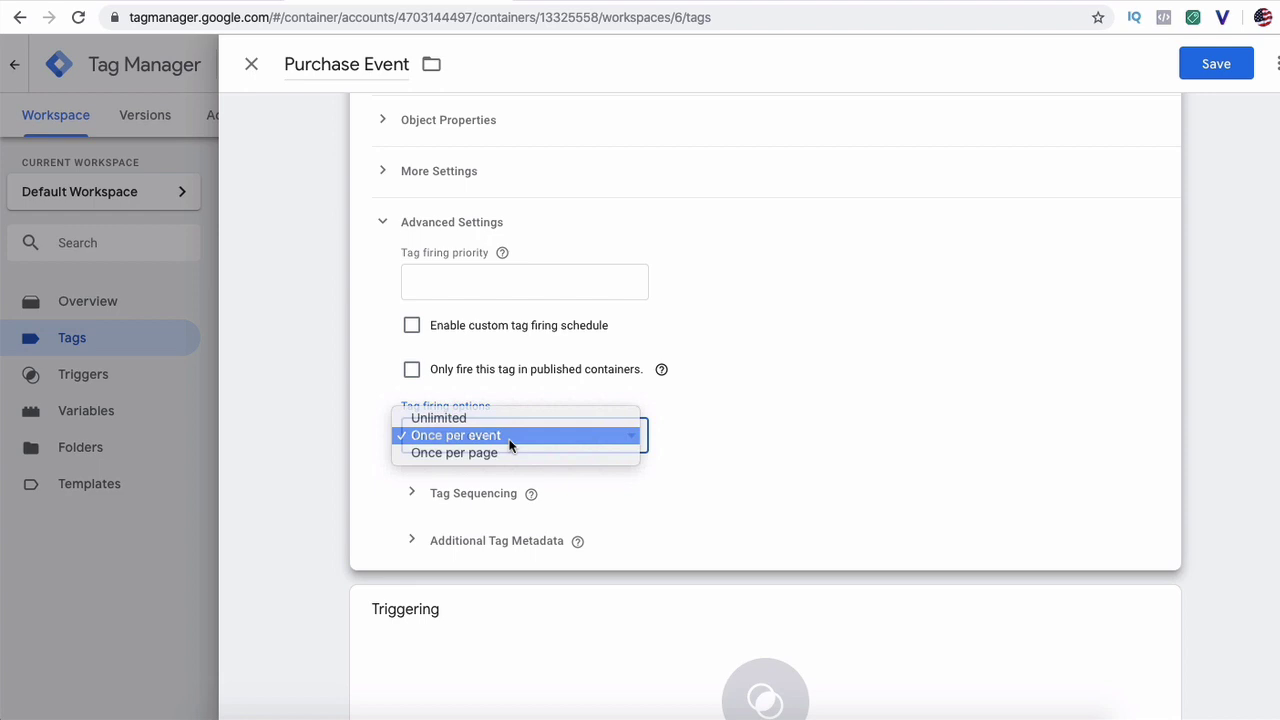
click(477, 372)
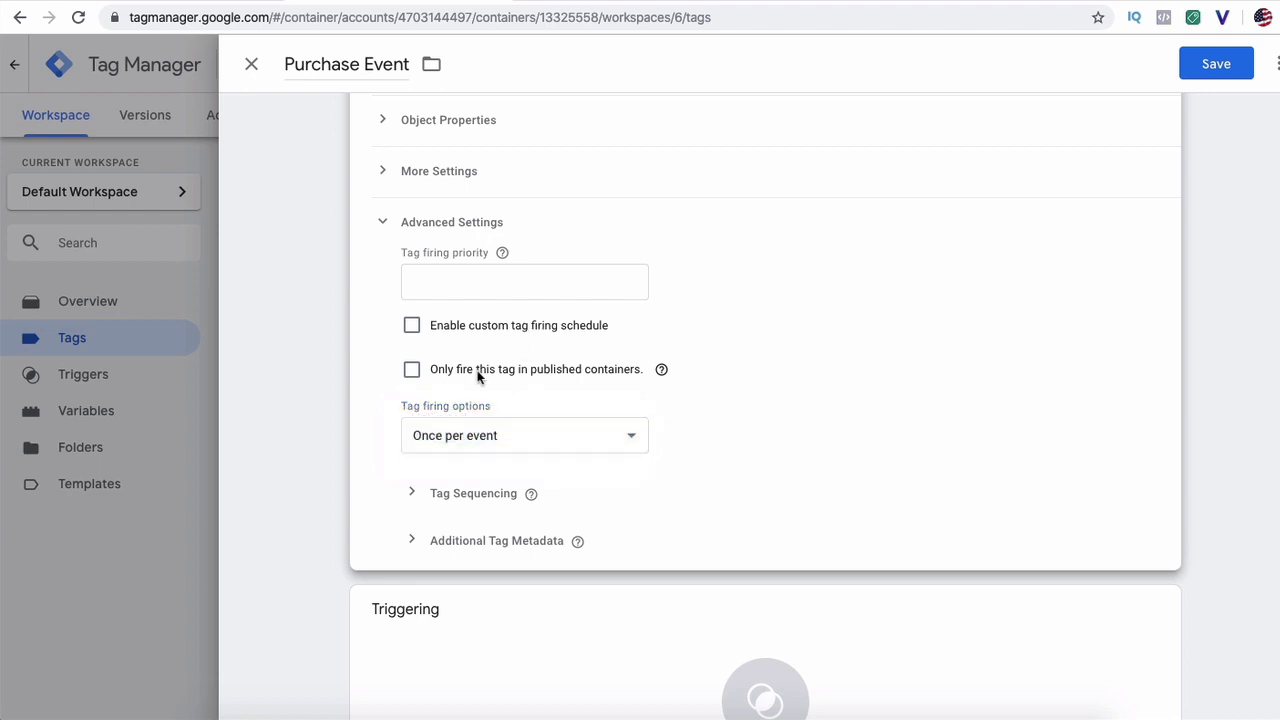
Step: Set tag sequencing to fire Facebook Pixel before Purchase Event, and block Purchase Event if Facebook Pixel fails or is paused
click(470, 494)
scroll(478, 420, down, 3)
scroll(486, 274, up, 6)
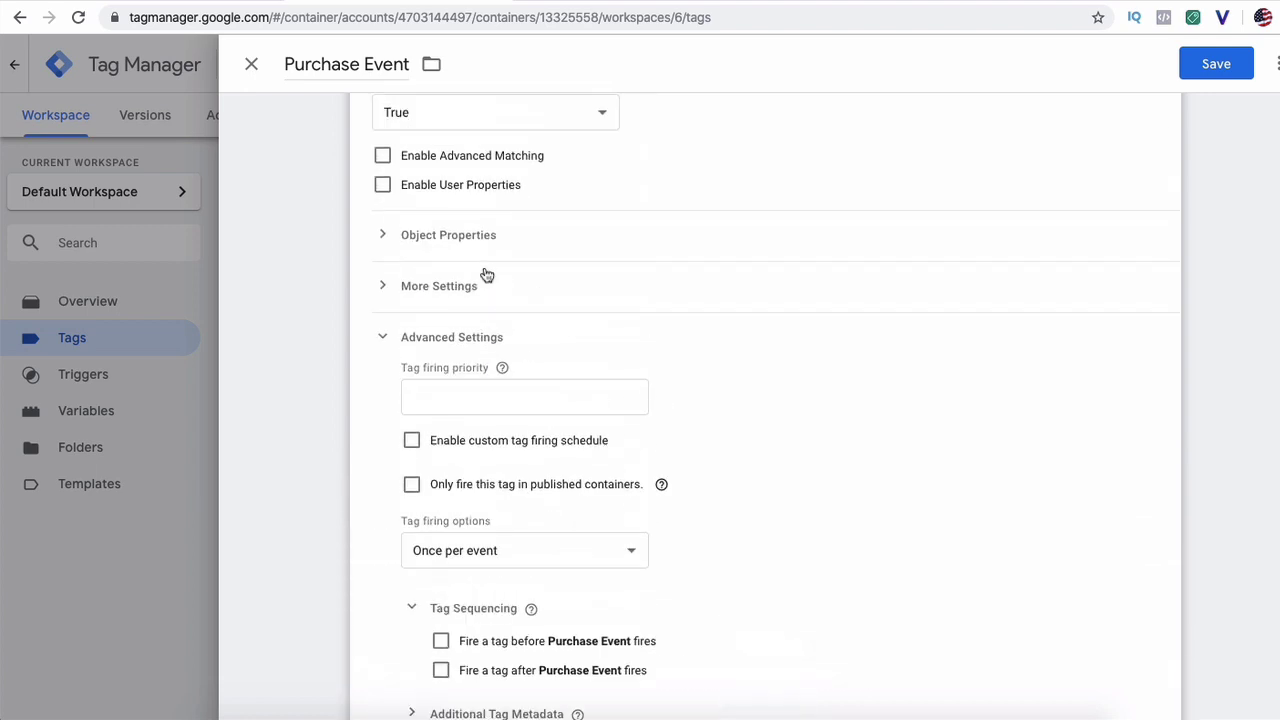
scroll(443, 455, down, 3)
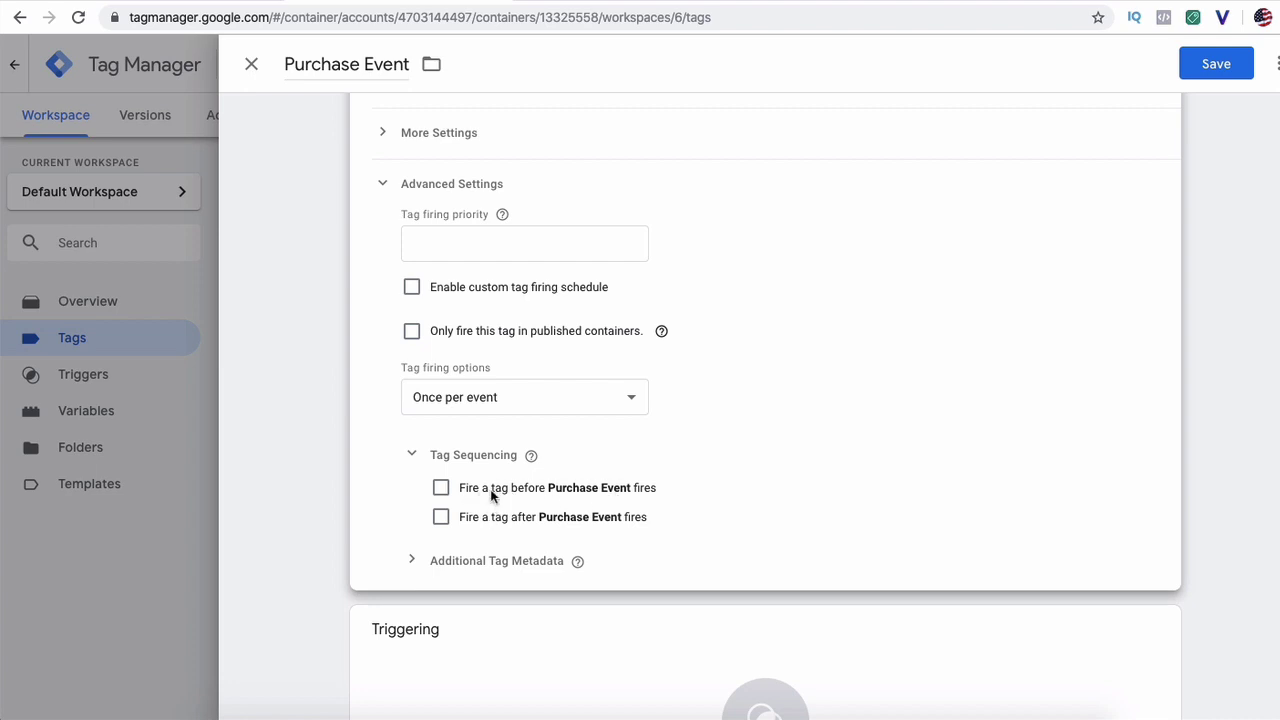
click(441, 487)
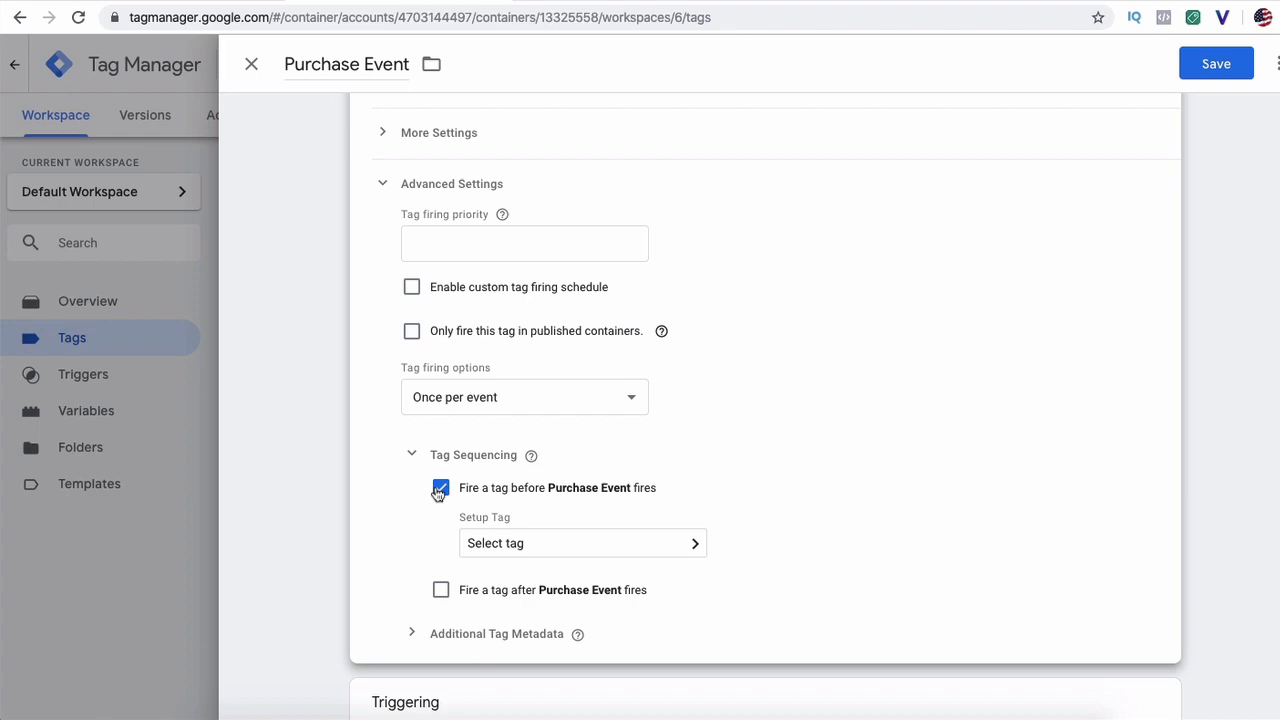
click(538, 549)
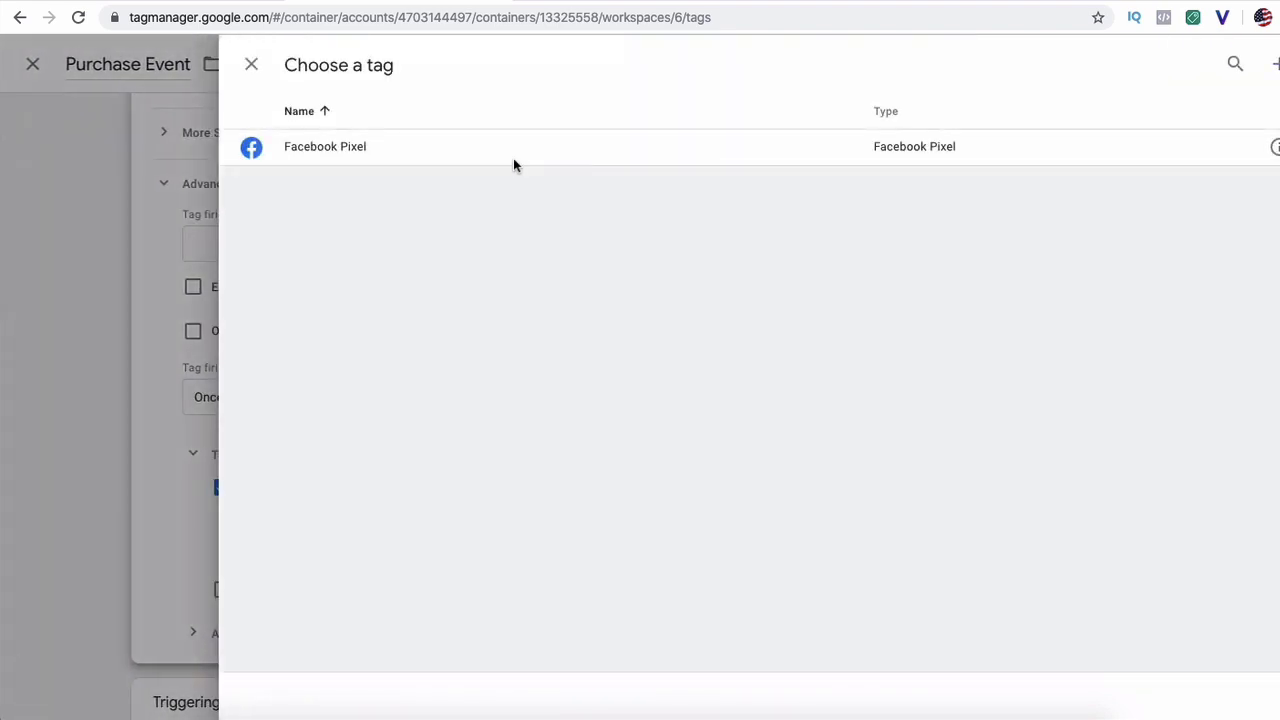
click(339, 150)
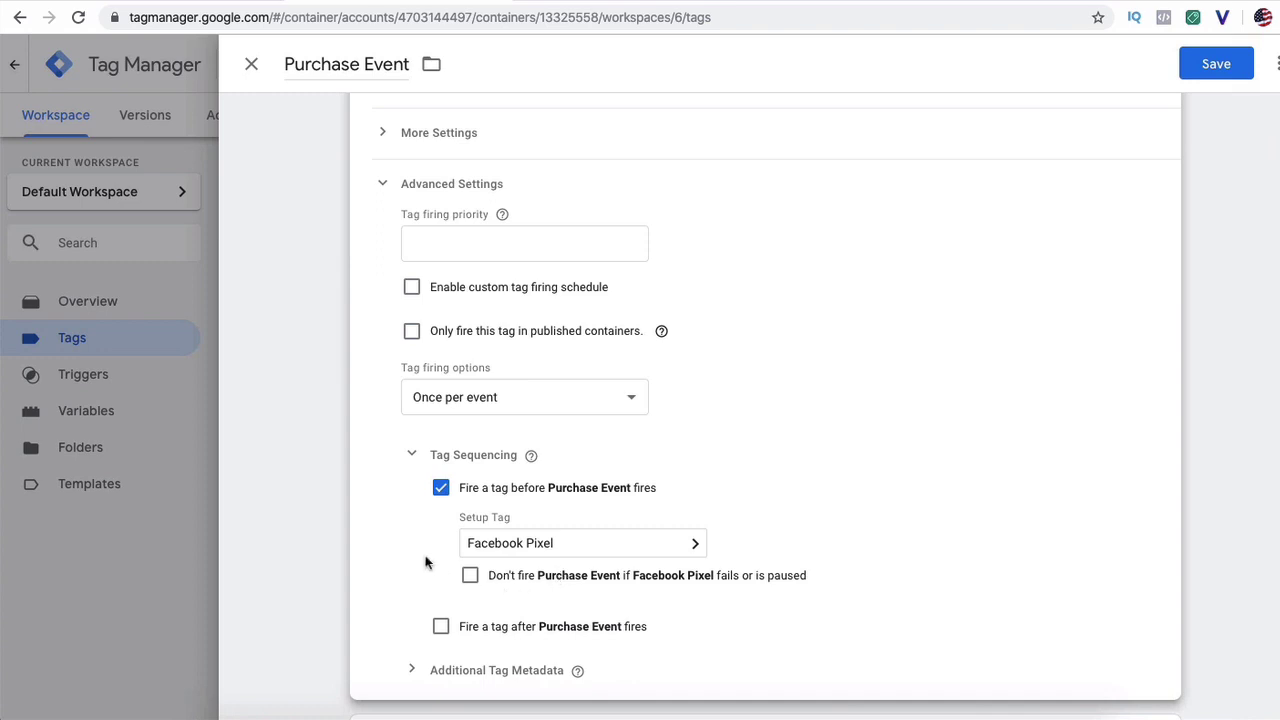
scroll(425, 556, down, 2)
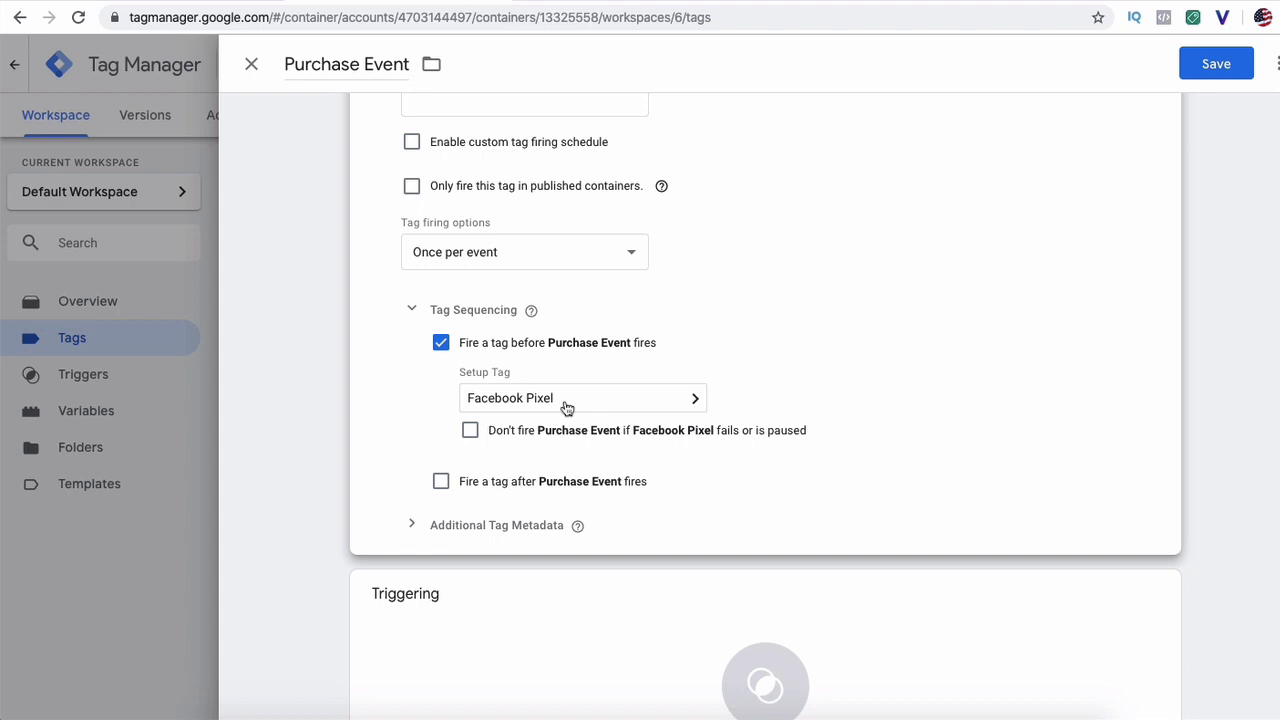
click(470, 432)
Step: Review the Purchase Event tag's full configuration, from the pixel ID and event name to the tag sequencing
scroll(554, 352, up, 1)
scroll(553, 357, up, 4)
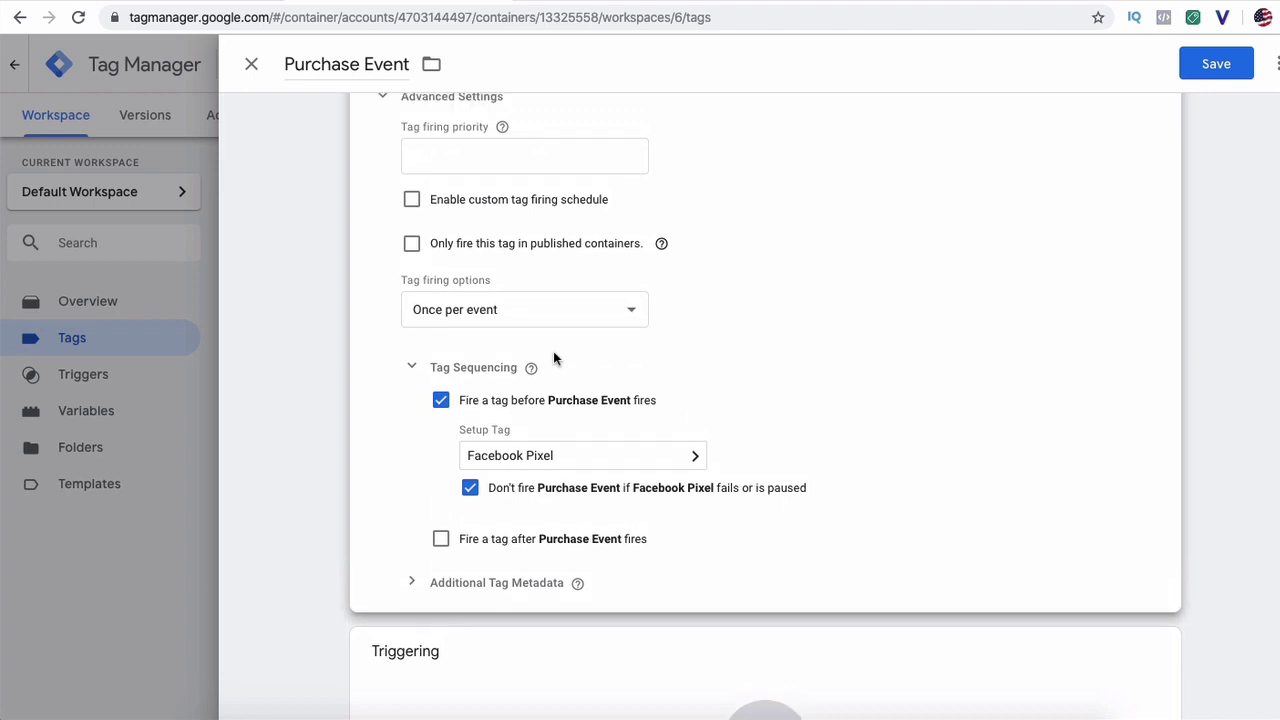
scroll(553, 357, down, 3)
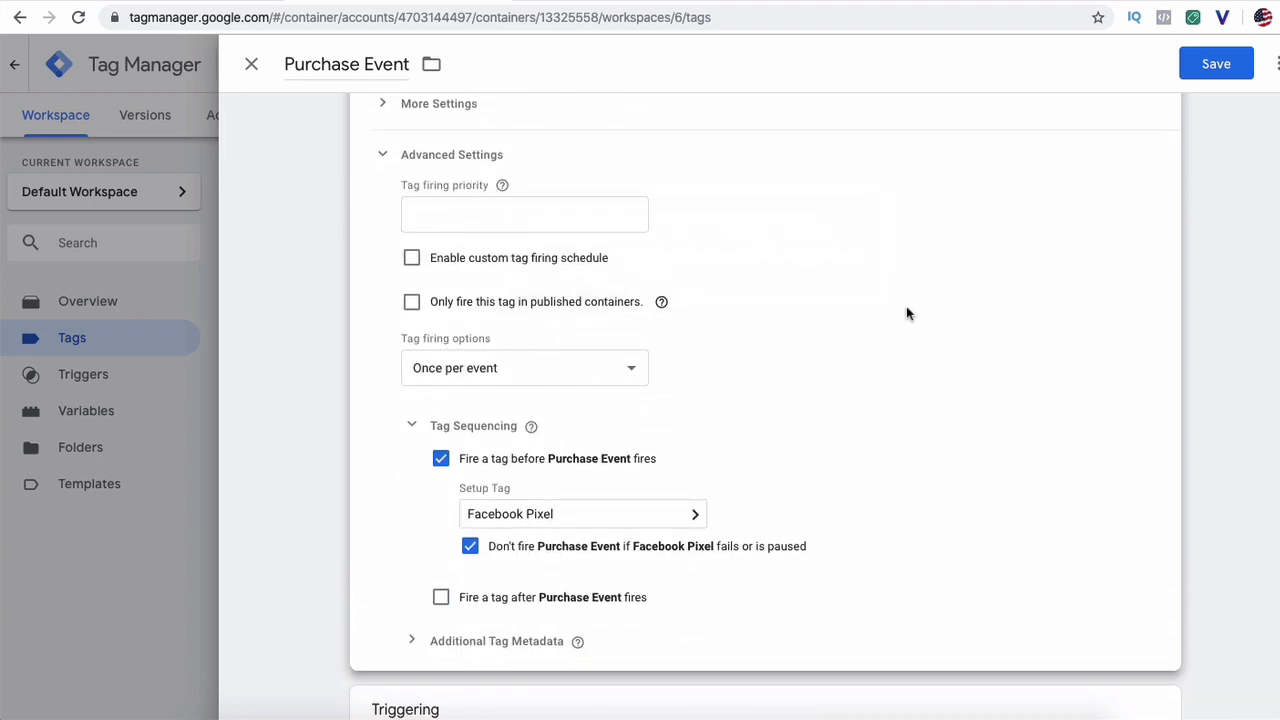
scroll(907, 313, up, 8)
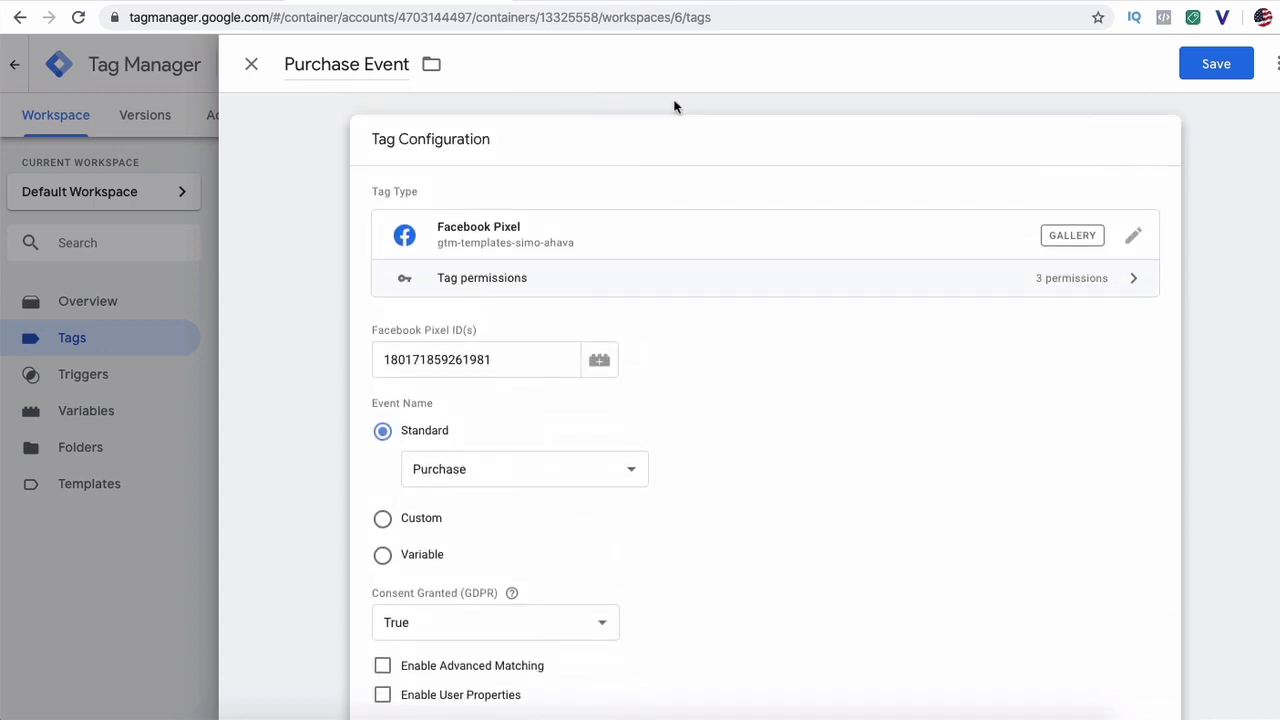
scroll(591, 309, down, 3)
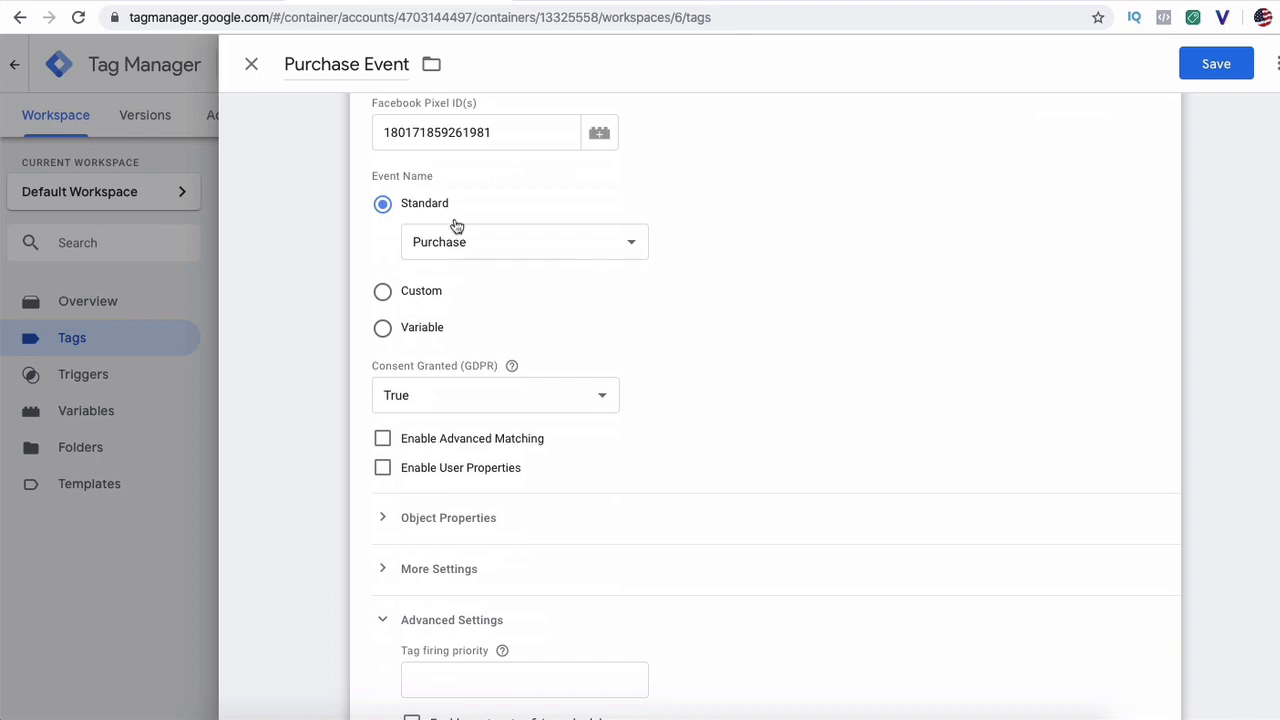
scroll(760, 224, up, 2)
scroll(760, 223, down, 8)
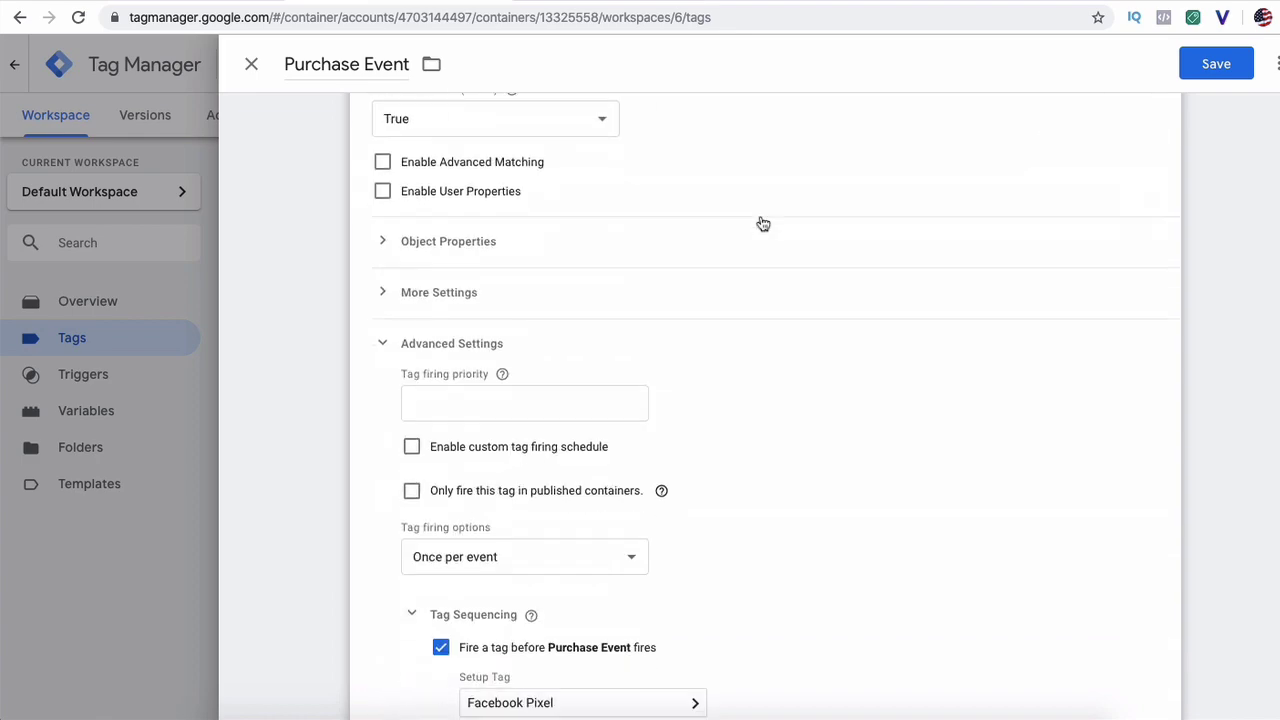
click(1219, 78)
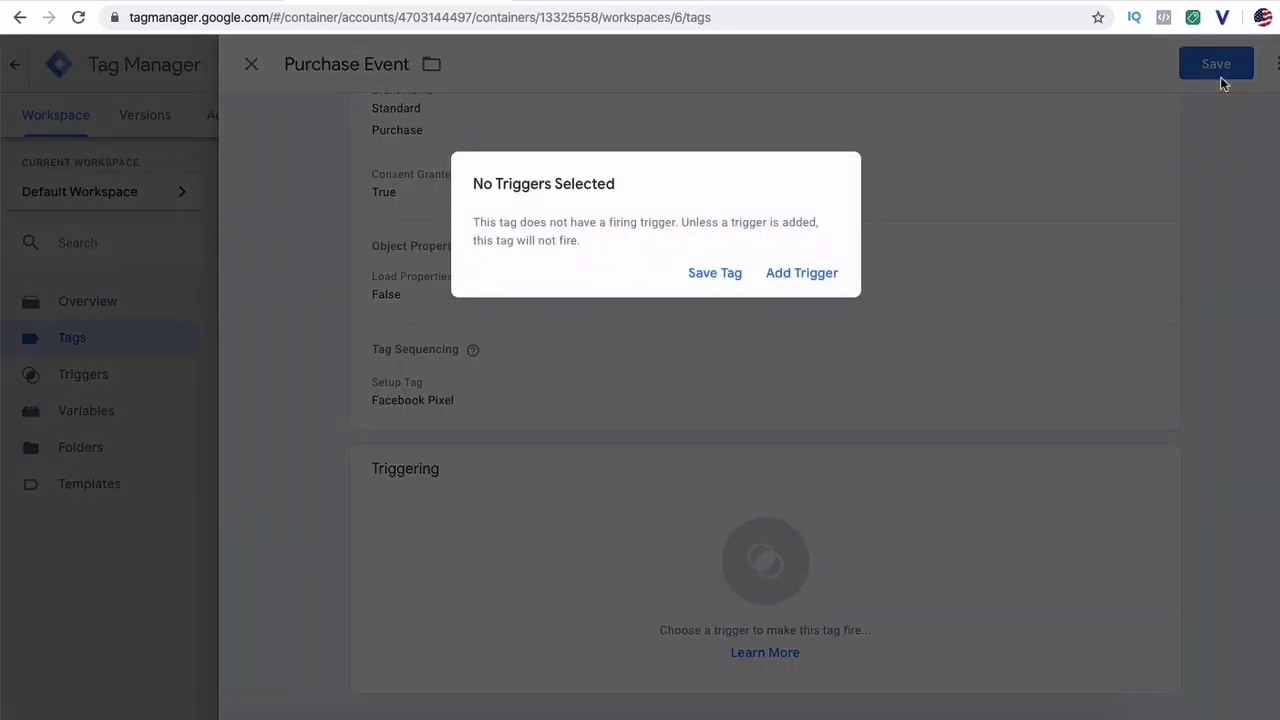
click(806, 274)
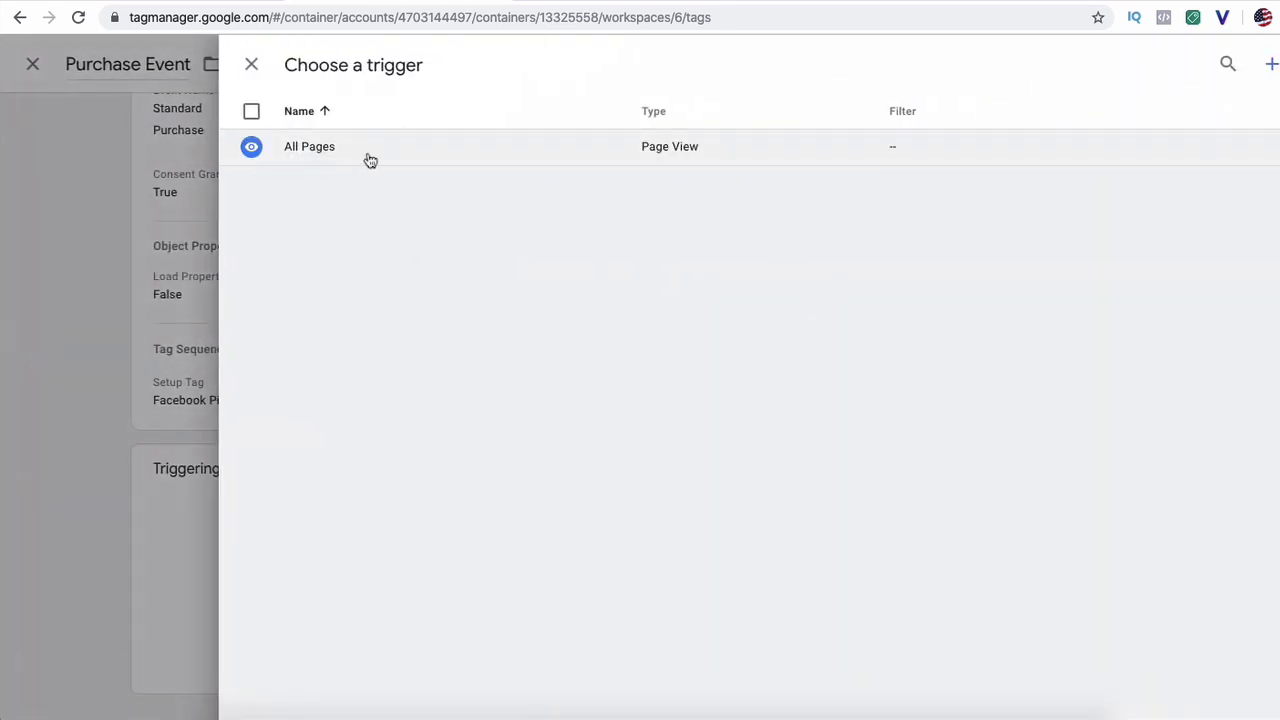
click(368, 158)
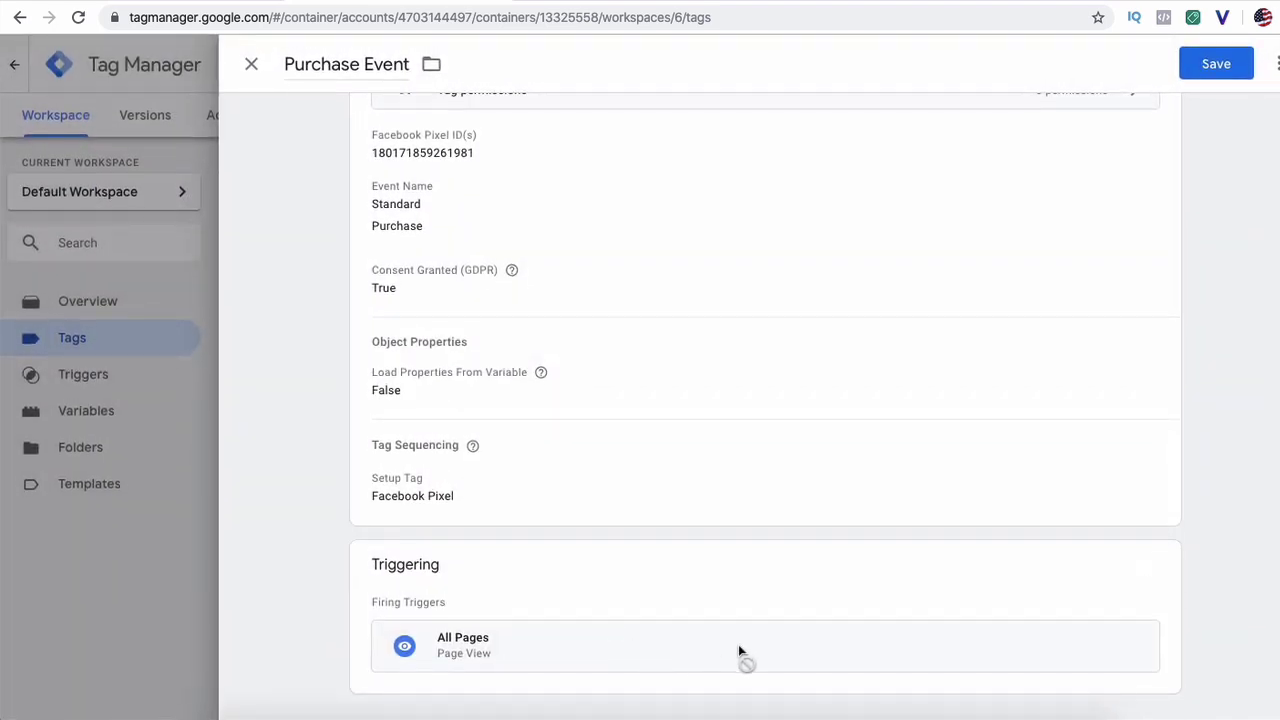
click(1112, 579)
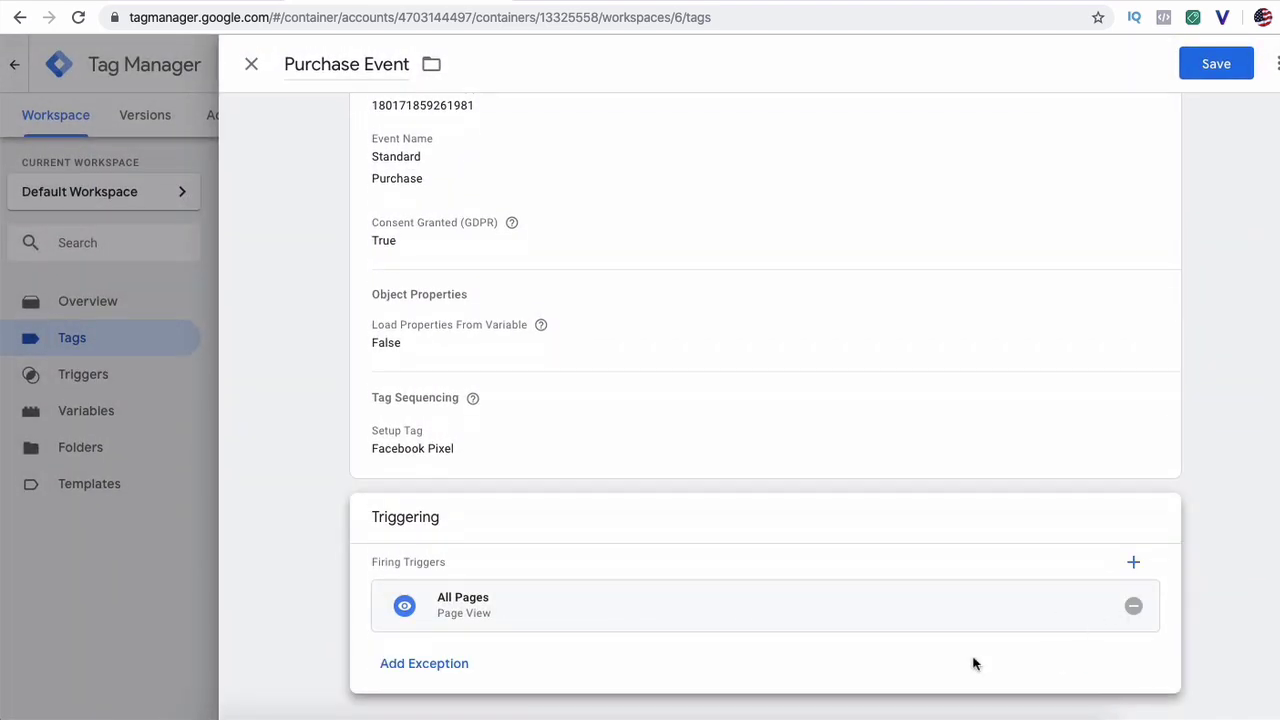
click(1133, 607)
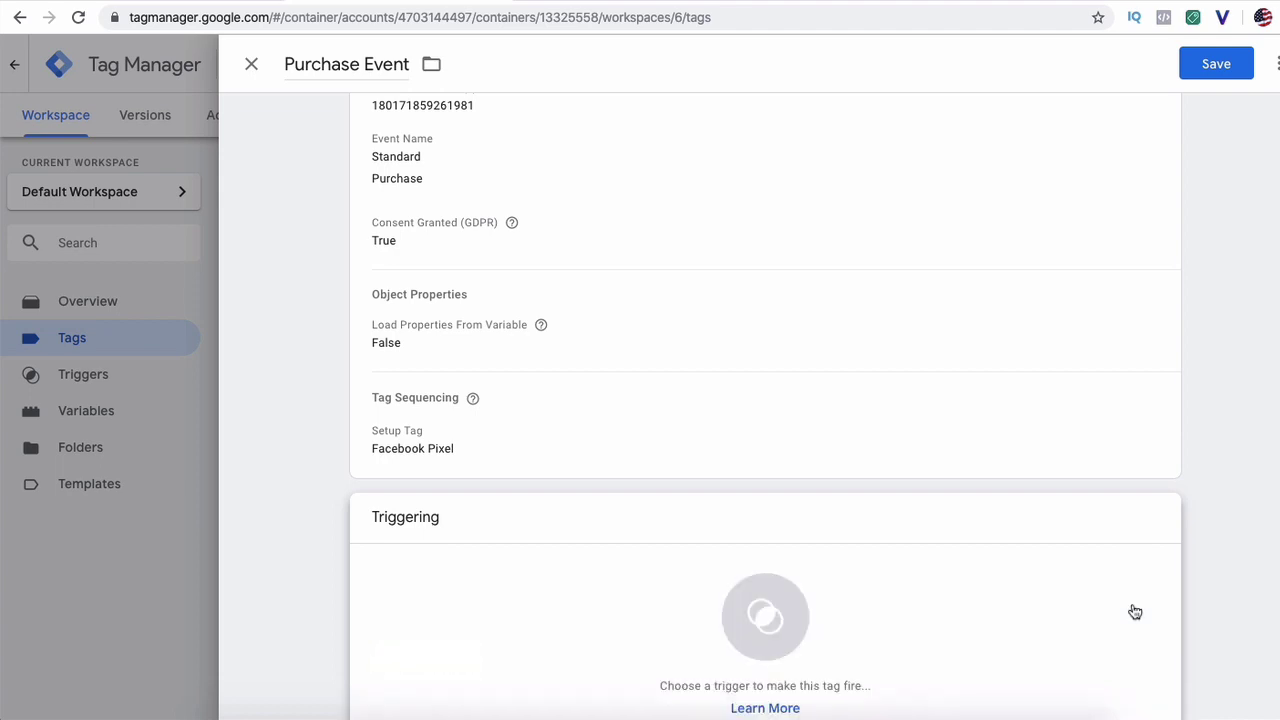
Step: Start a new firing trigger for the Purchase Event tag and name it "Pageview - Thank You page"
click(798, 618)
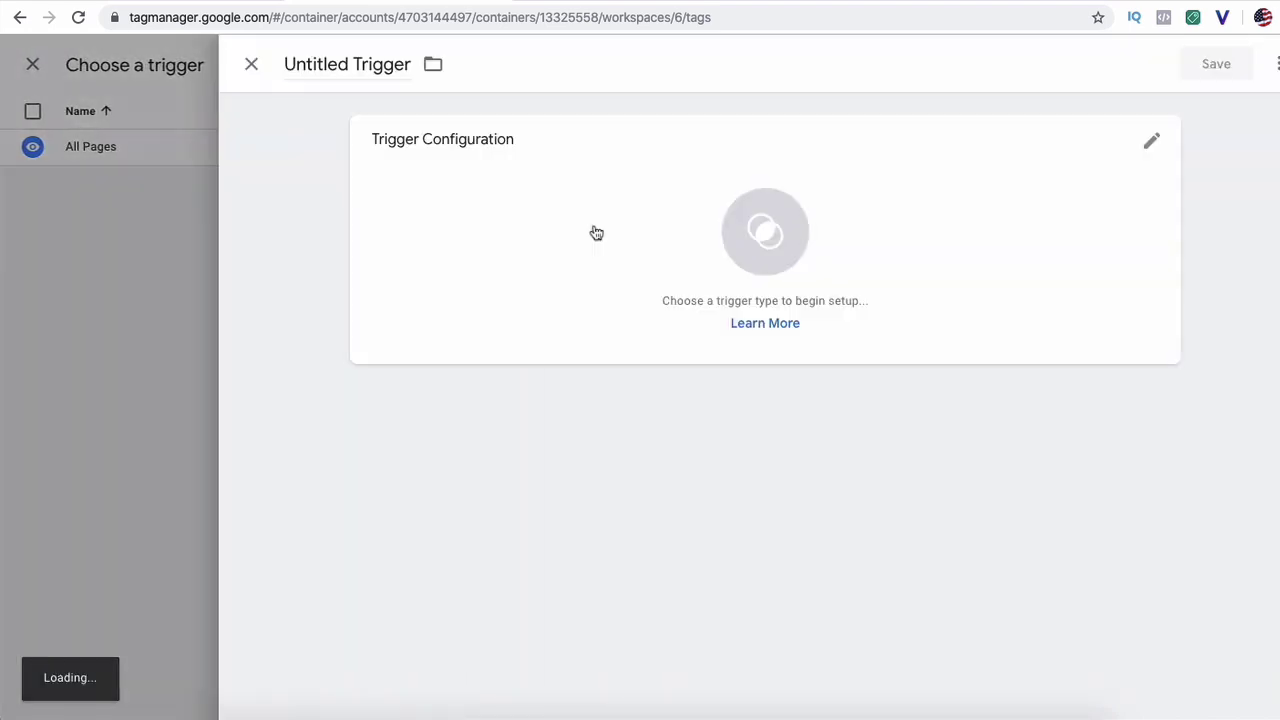
click(367, 77)
triple_click(367, 77)
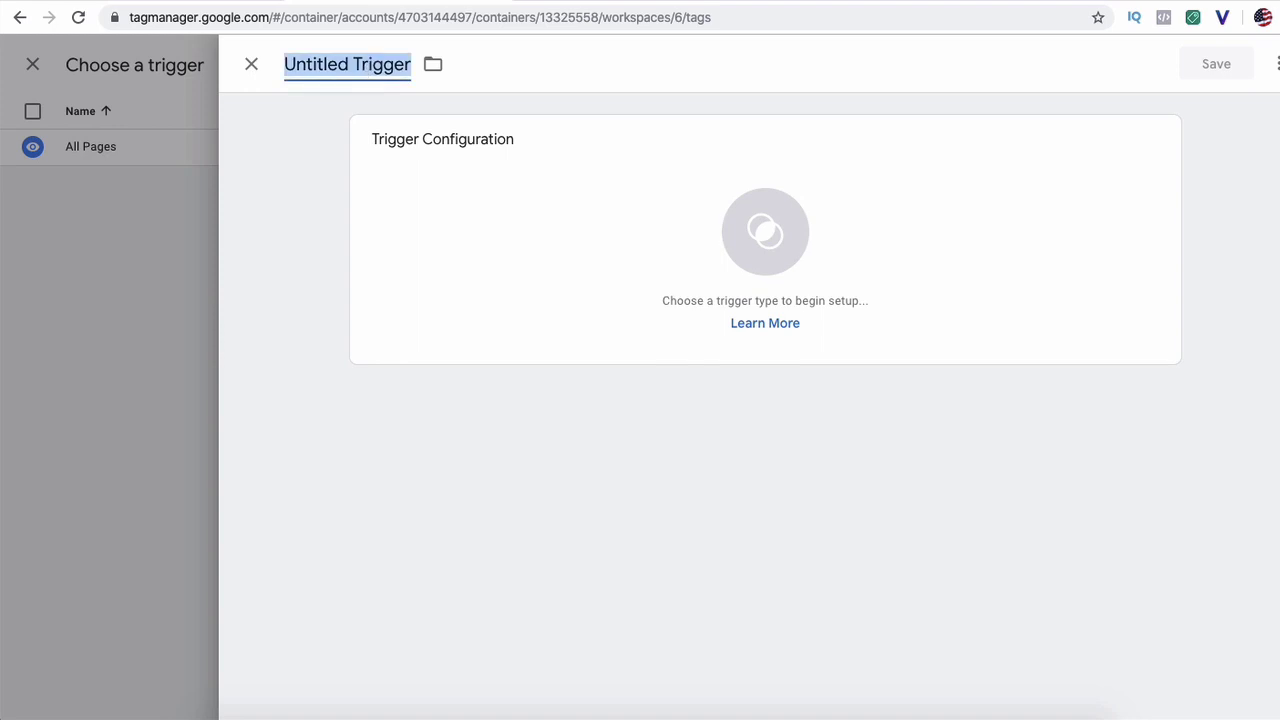
text(Than)
key(BackSpace)
key(BackSpace)
key(BackSpace)
key(BackSpace)
text(Page)
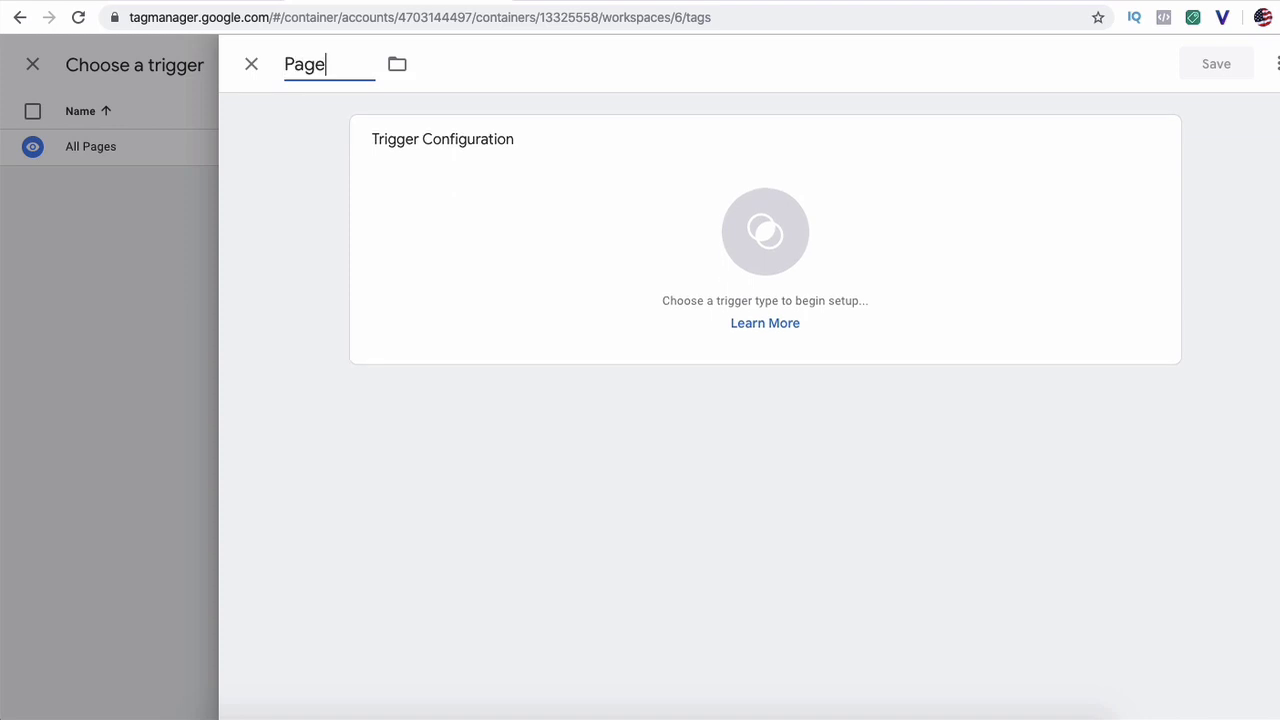
text(view - Thank You page)
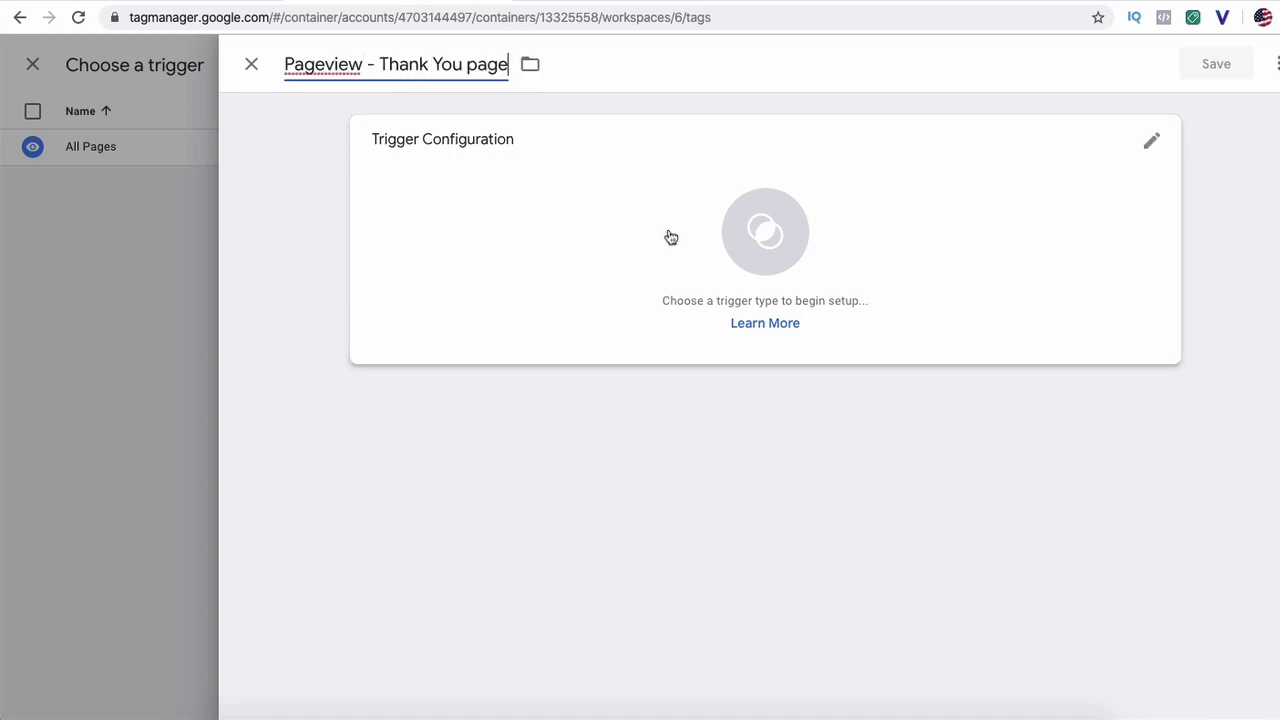
Step: Browse the available trigger types and set the new trigger's type to Page View
click(757, 218)
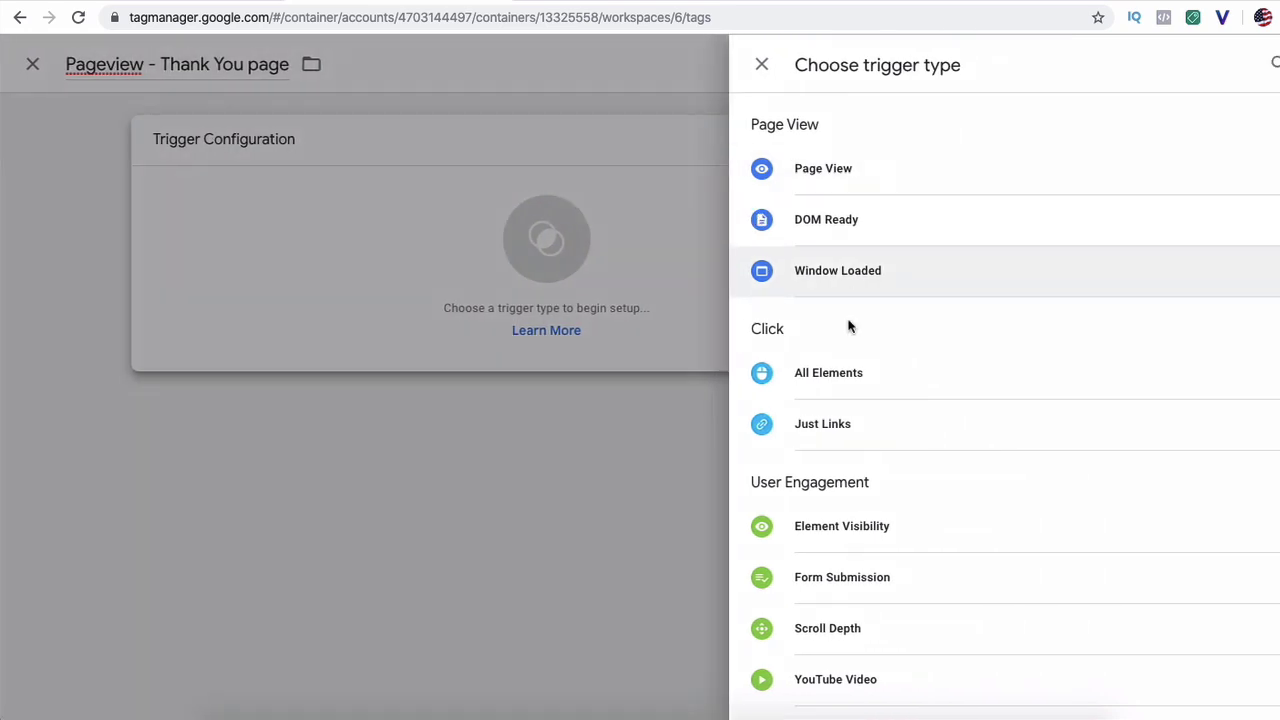
scroll(848, 330, down, 1)
scroll(852, 368, down, 2)
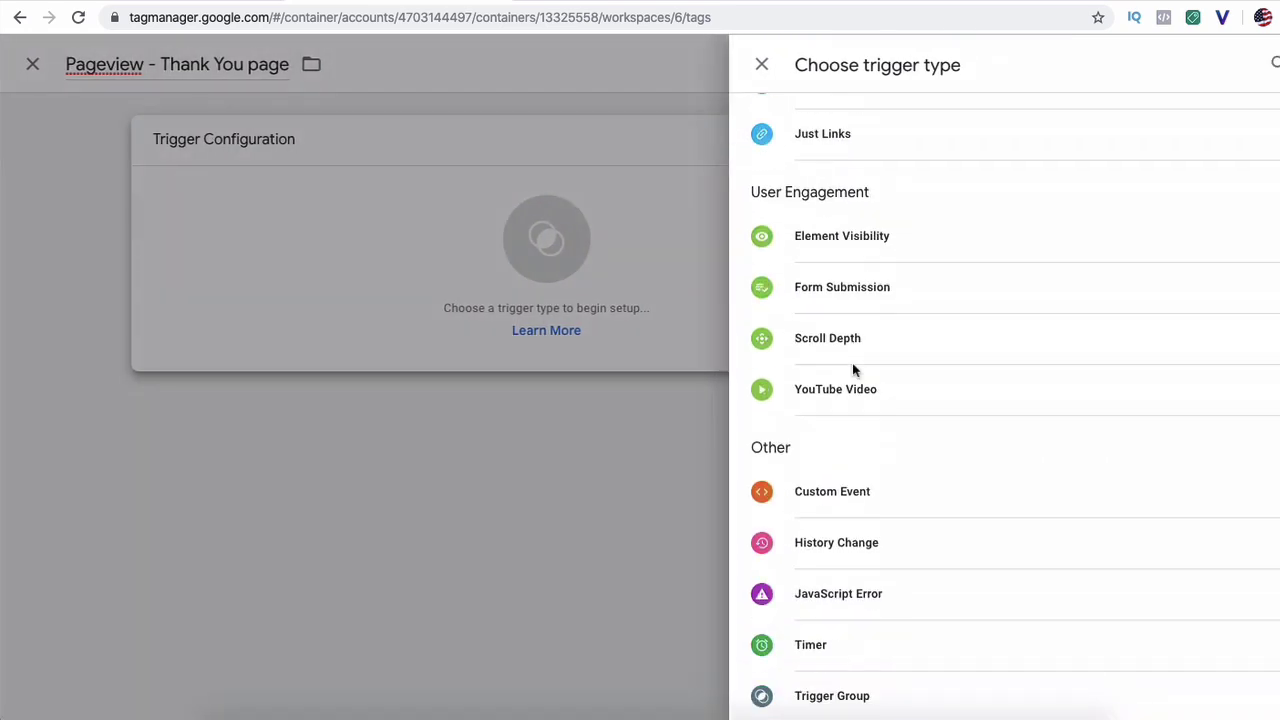
scroll(851, 370, up, 3)
click(875, 178)
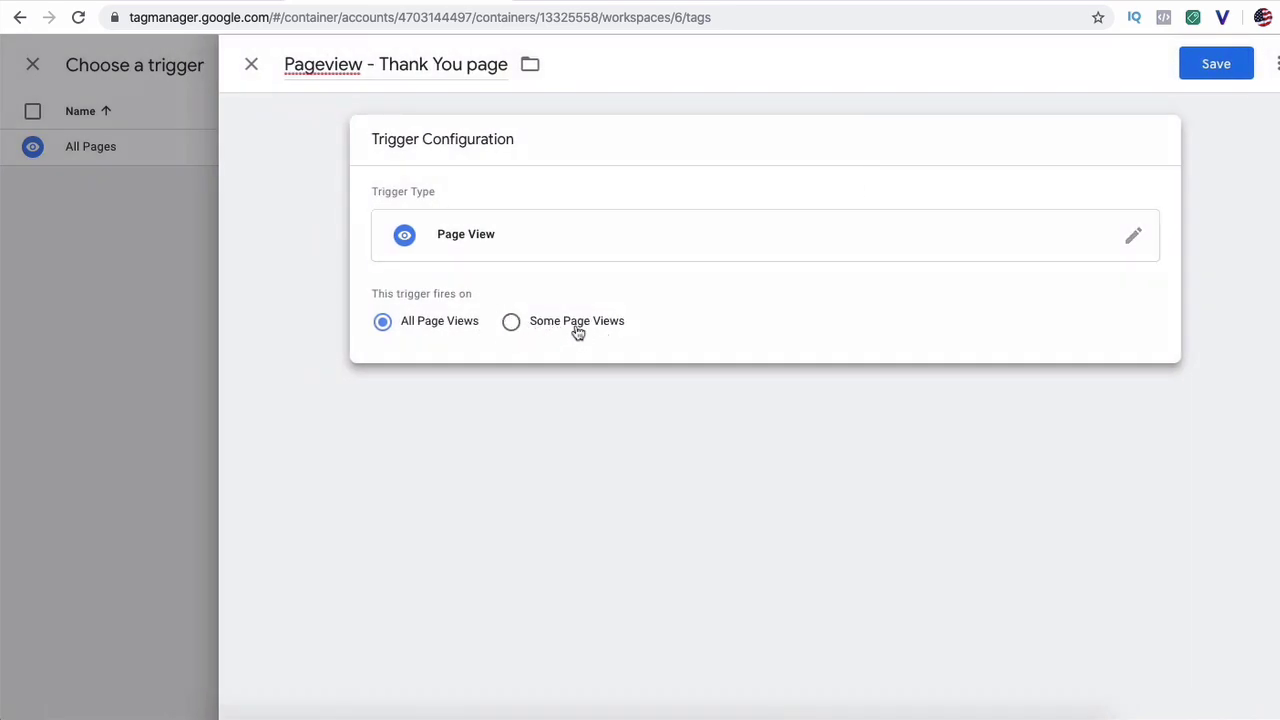
Step: Make the trigger fire on Some Page Views where Page URL contains "thank-you", and save the trigger
click(576, 332)
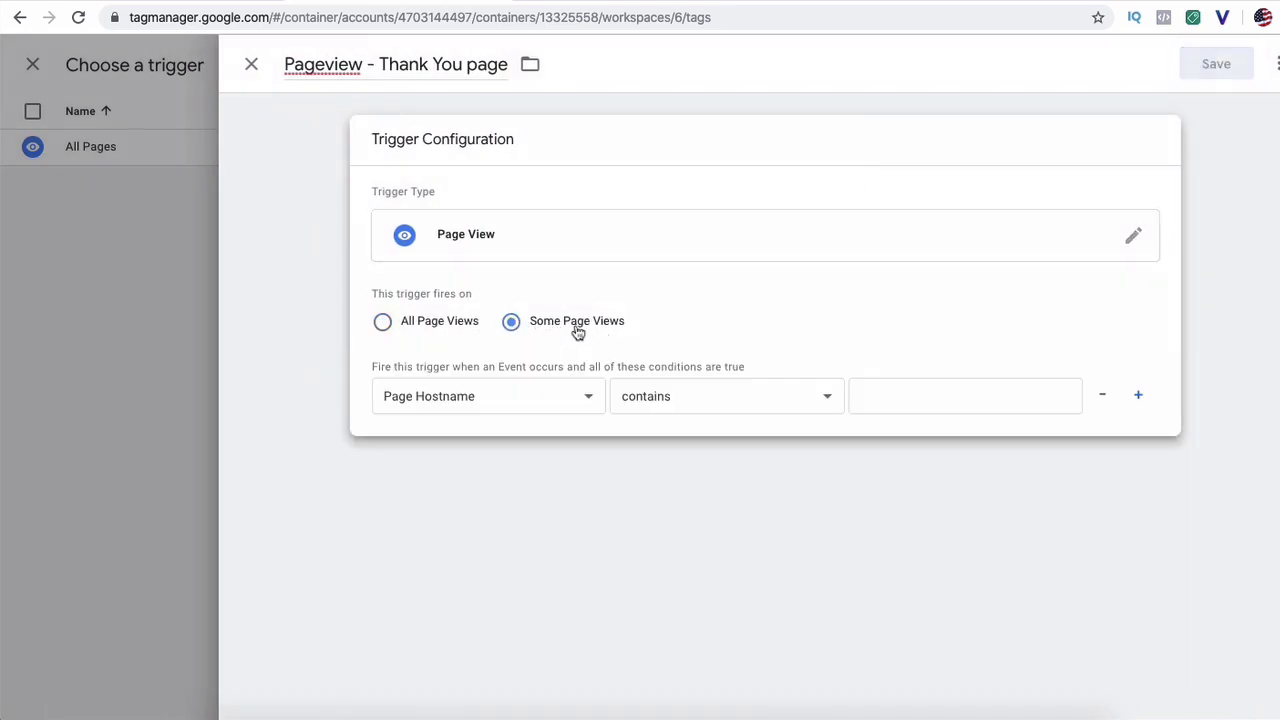
click(493, 403)
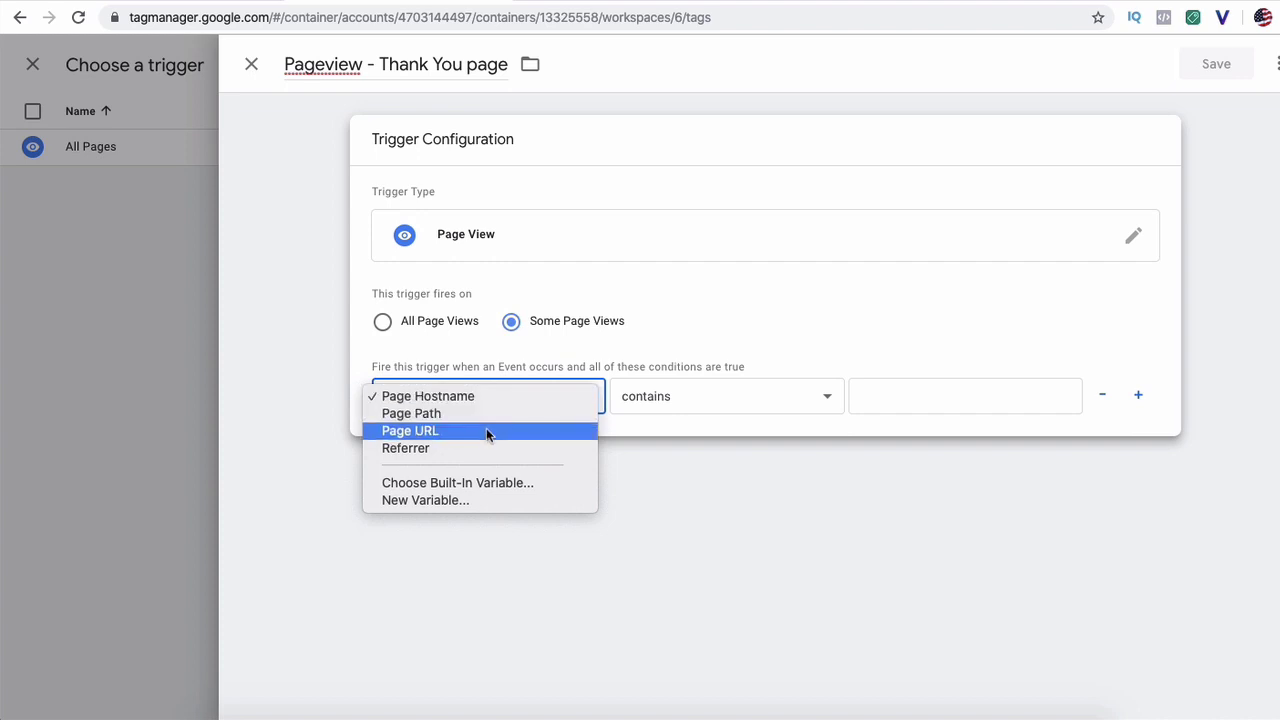
click(490, 433)
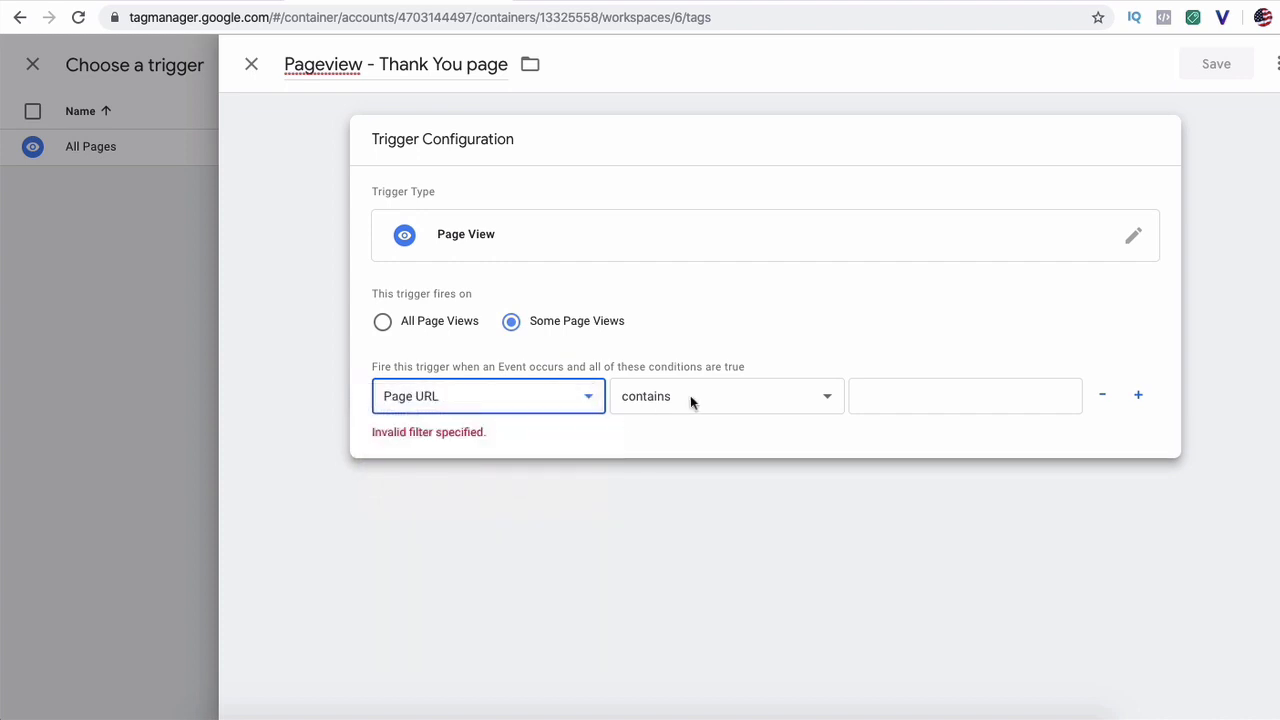
click(918, 398)
text(thank-you)
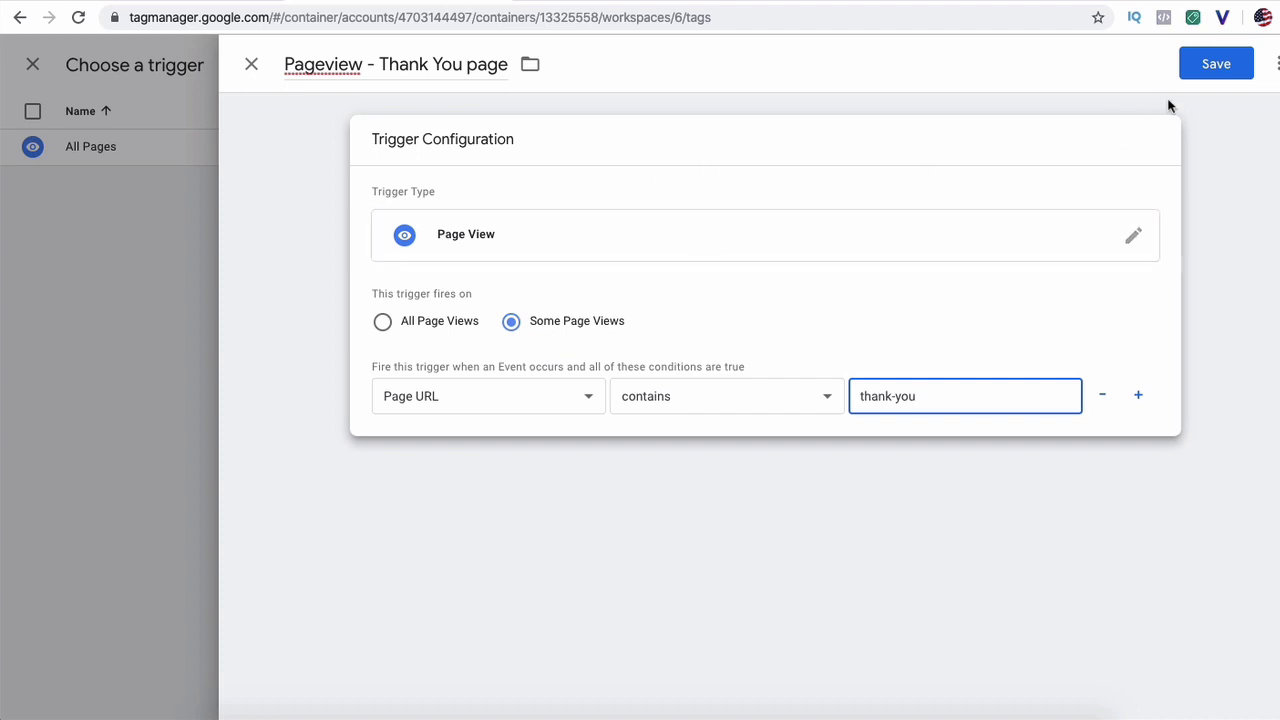
click(1216, 63)
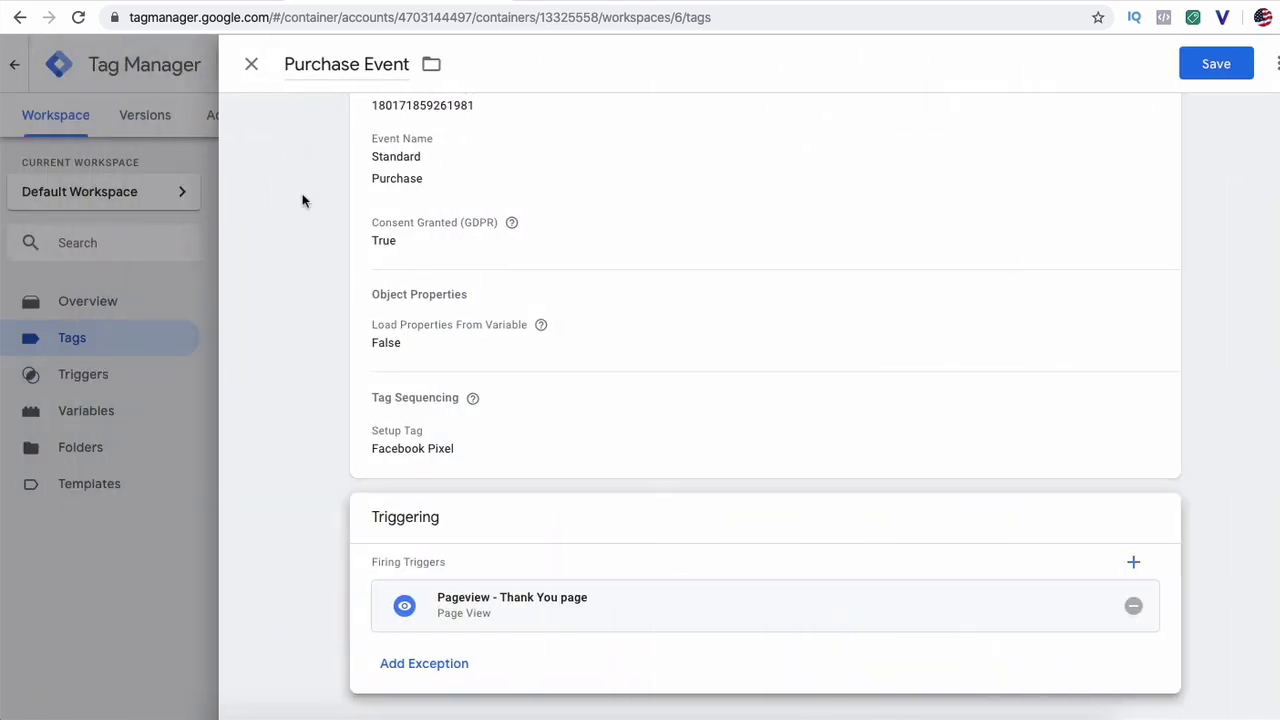
Step: Save the Purchase Event tag with its Thank You page trigger, and check the container's trigger and tag lists
scroll(560, 420, up, 3)
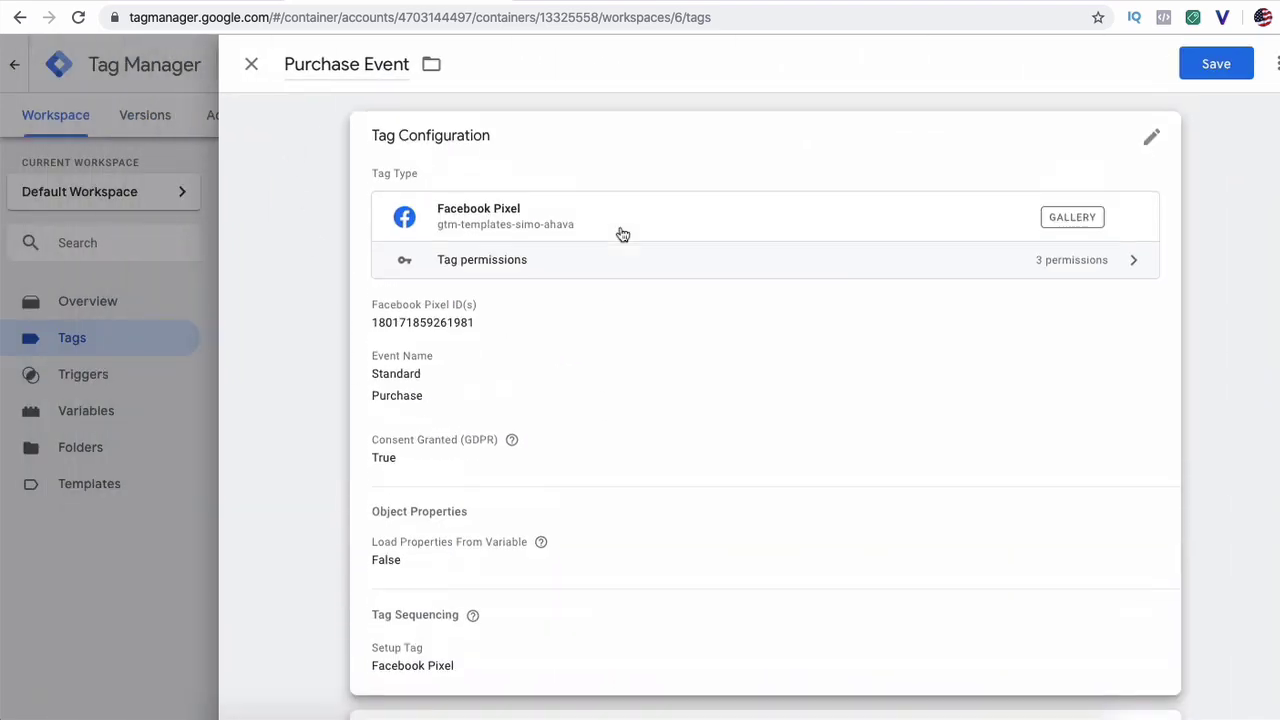
scroll(446, 325, down, 3)
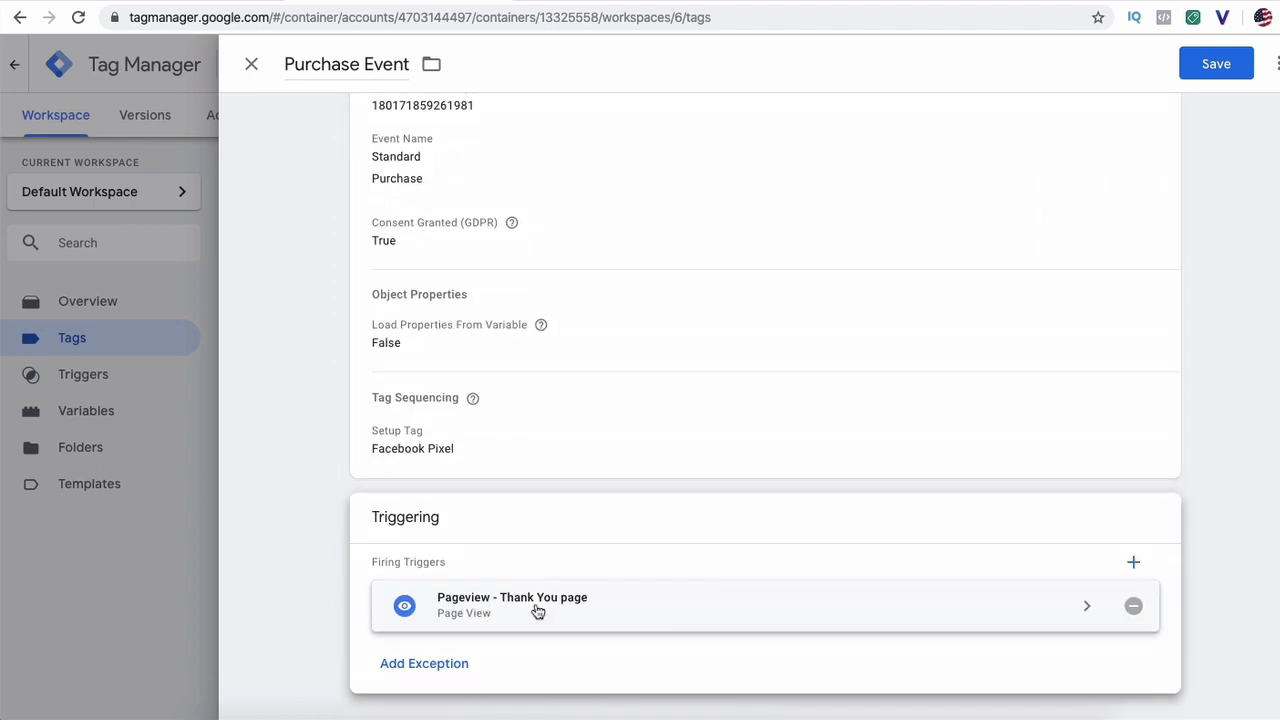
click(1220, 75)
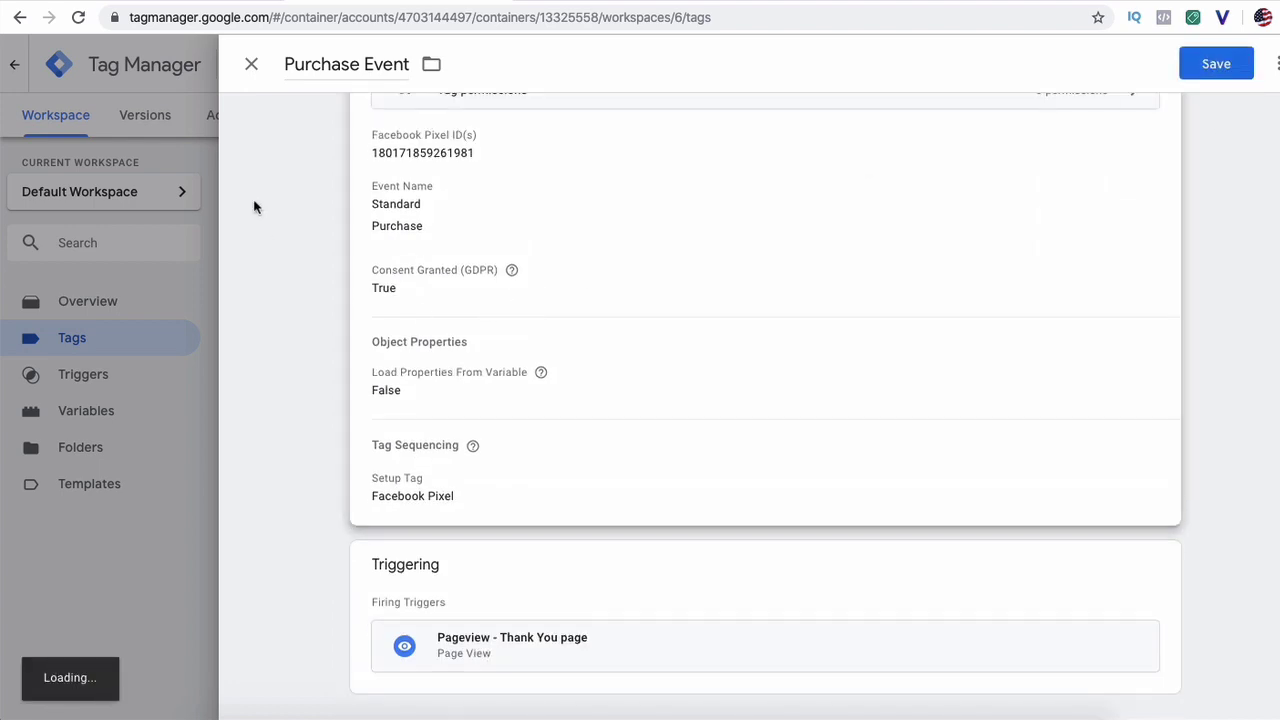
click(251, 64)
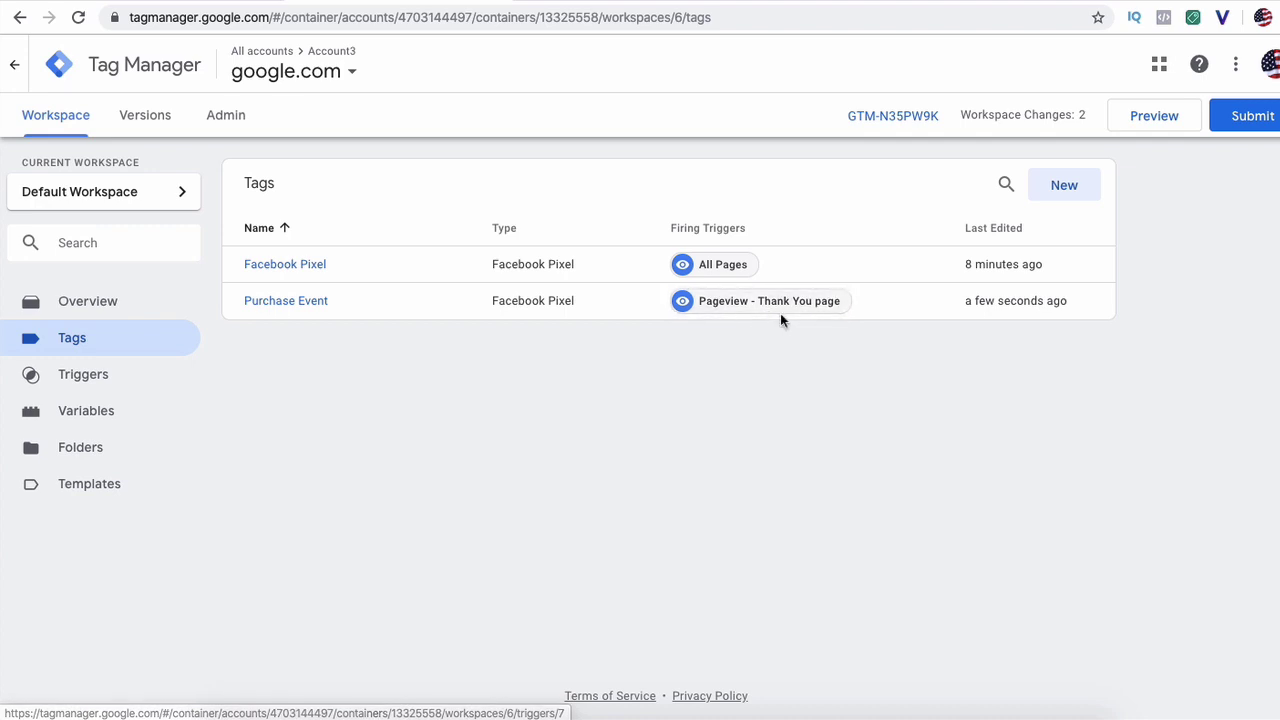
click(73, 382)
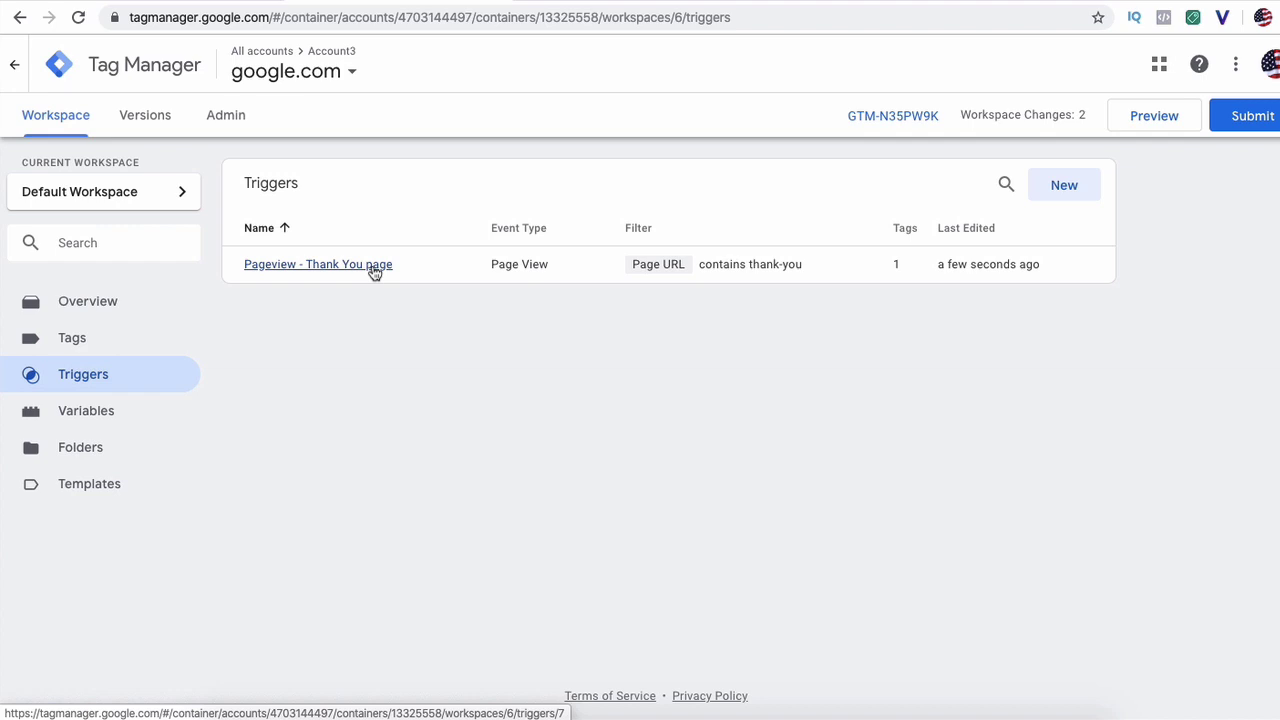
click(89, 349)
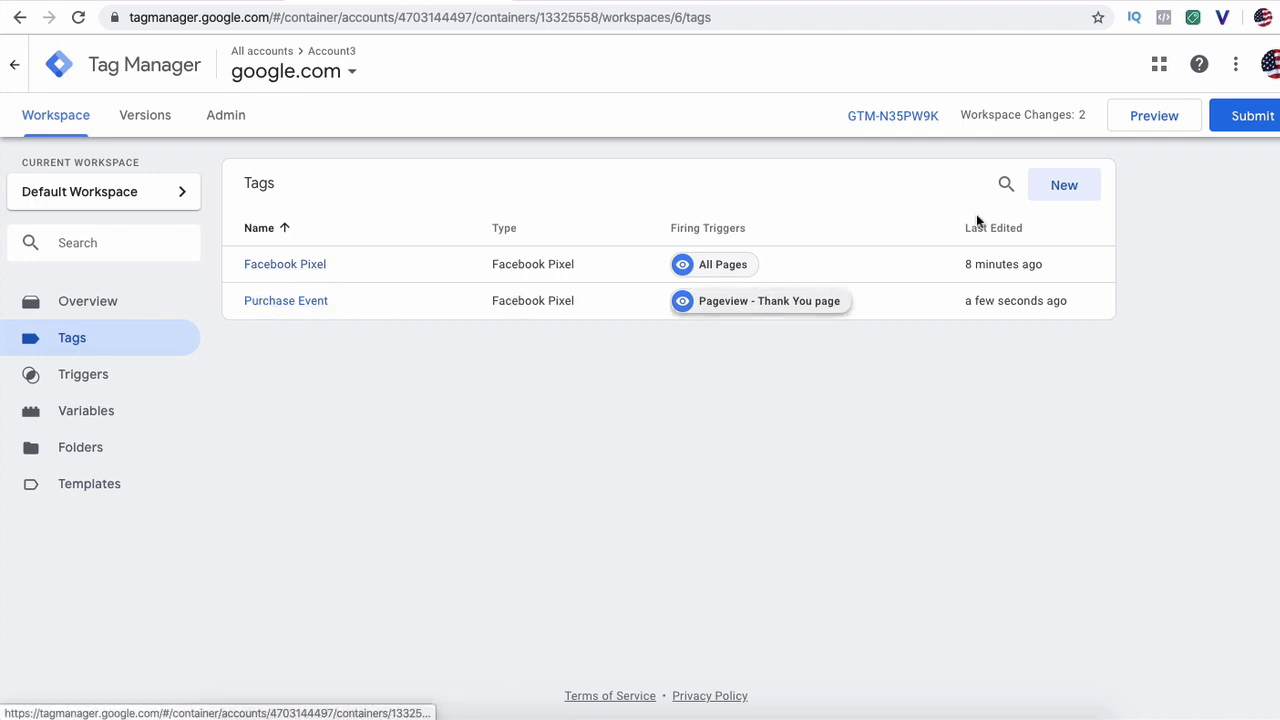
Step: Submit the workspace changes and publish them to the Live environment as a new version without a name or description
click(1247, 121)
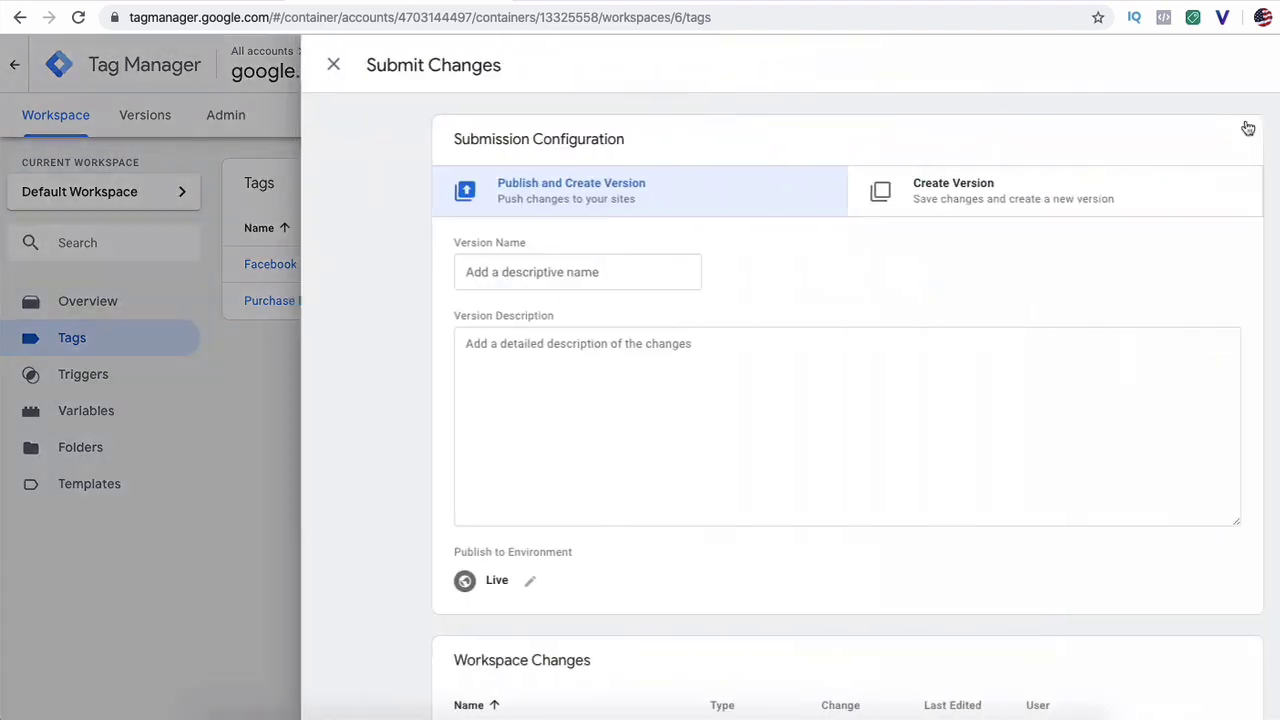
scroll(852, 366, down, 3)
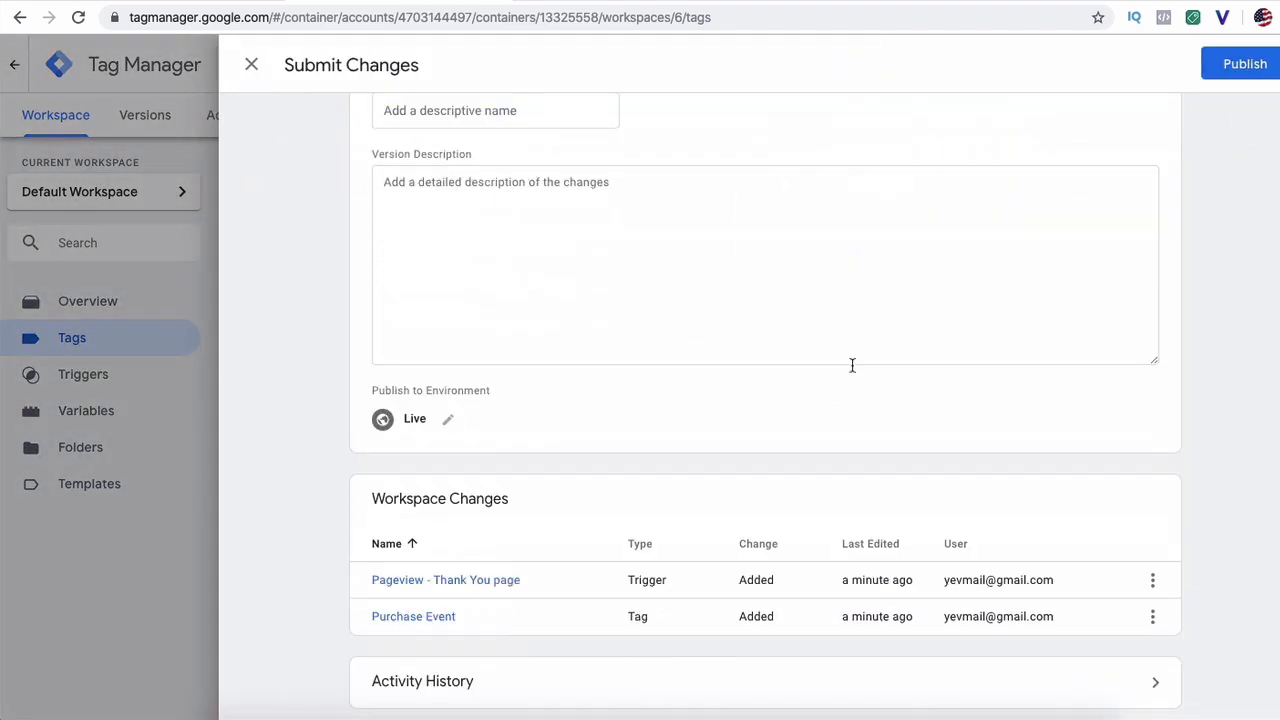
scroll(583, 470, up, 3)
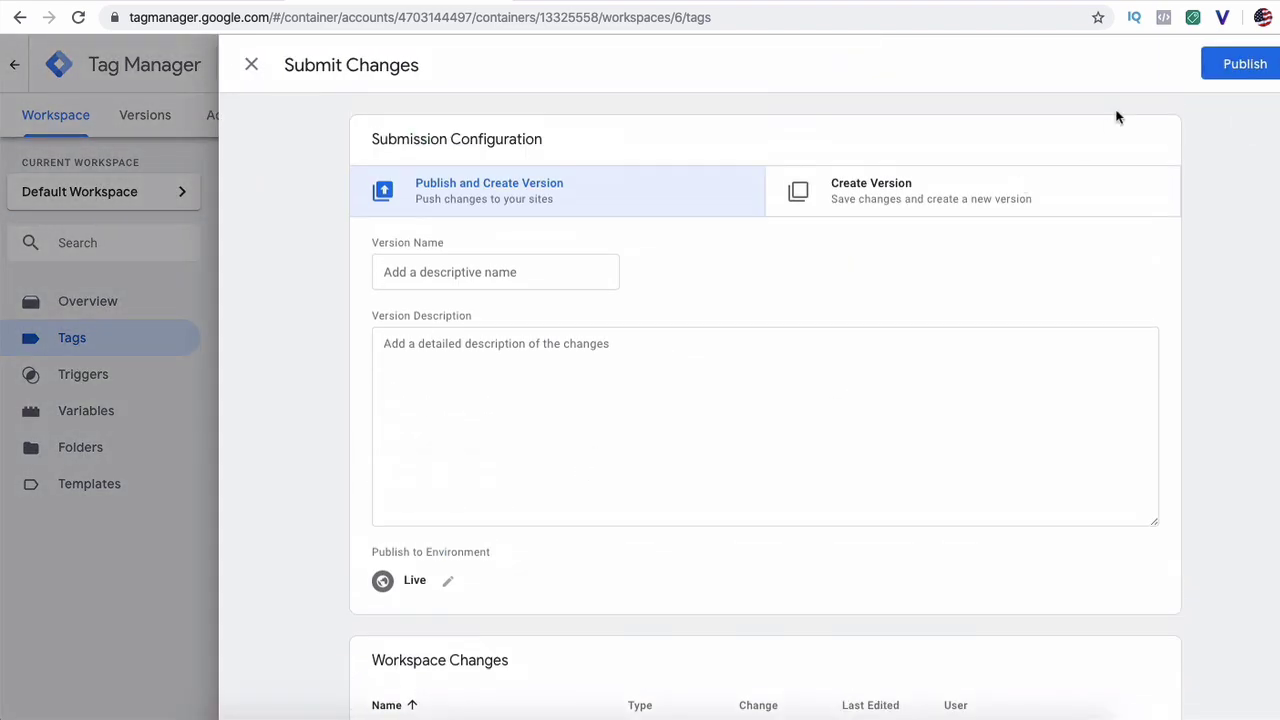
click(1255, 63)
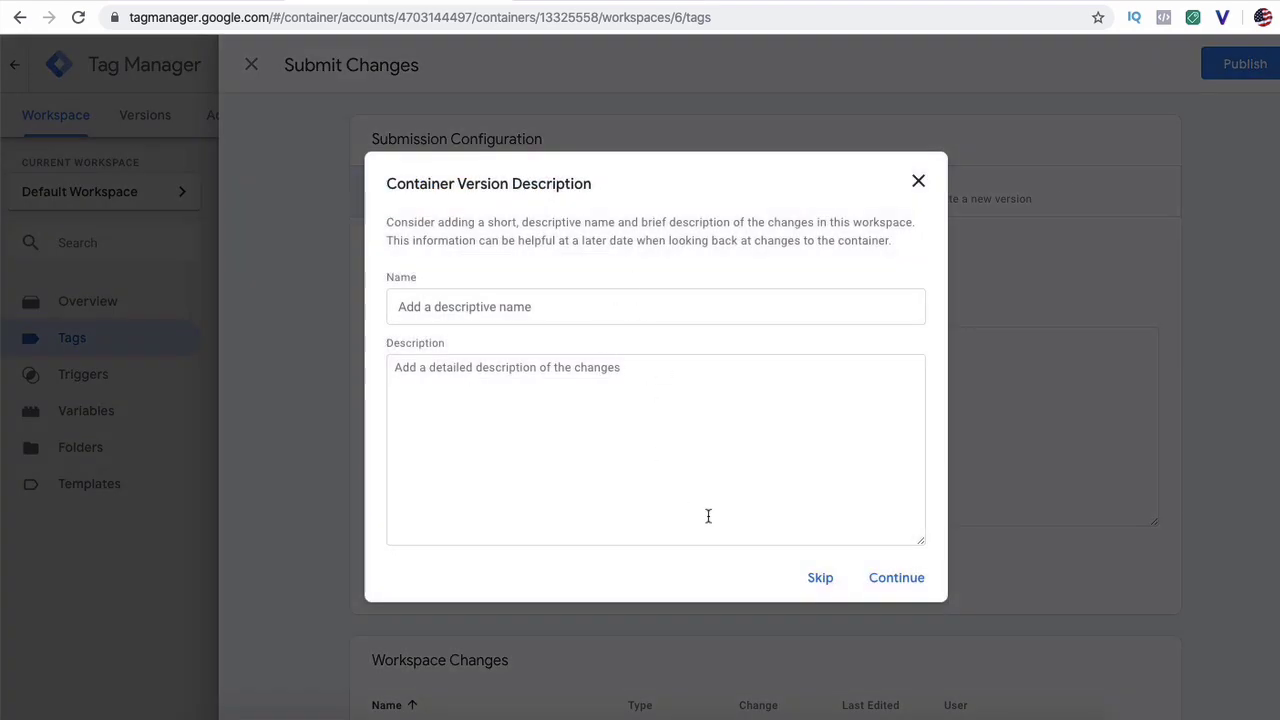
click(905, 581)
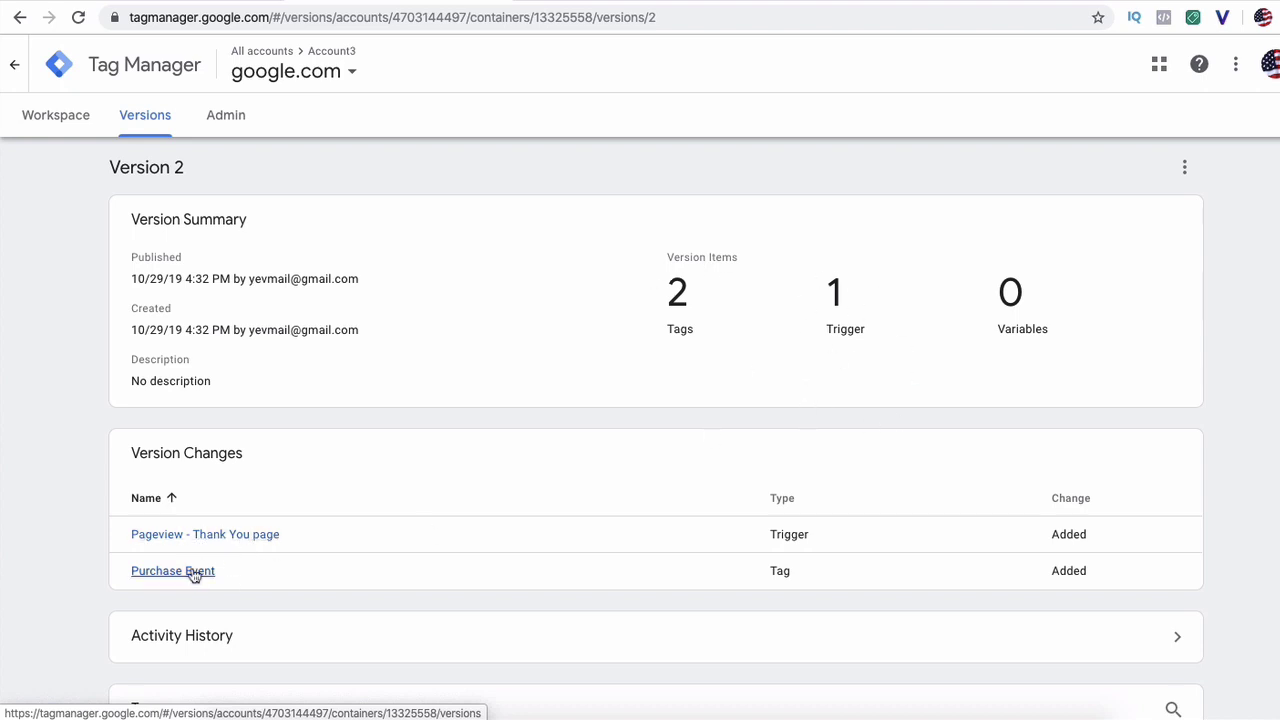
Step: Review the published version's changes, tags and triggers, and return to the workspace overview
scroll(295, 574, down, 5)
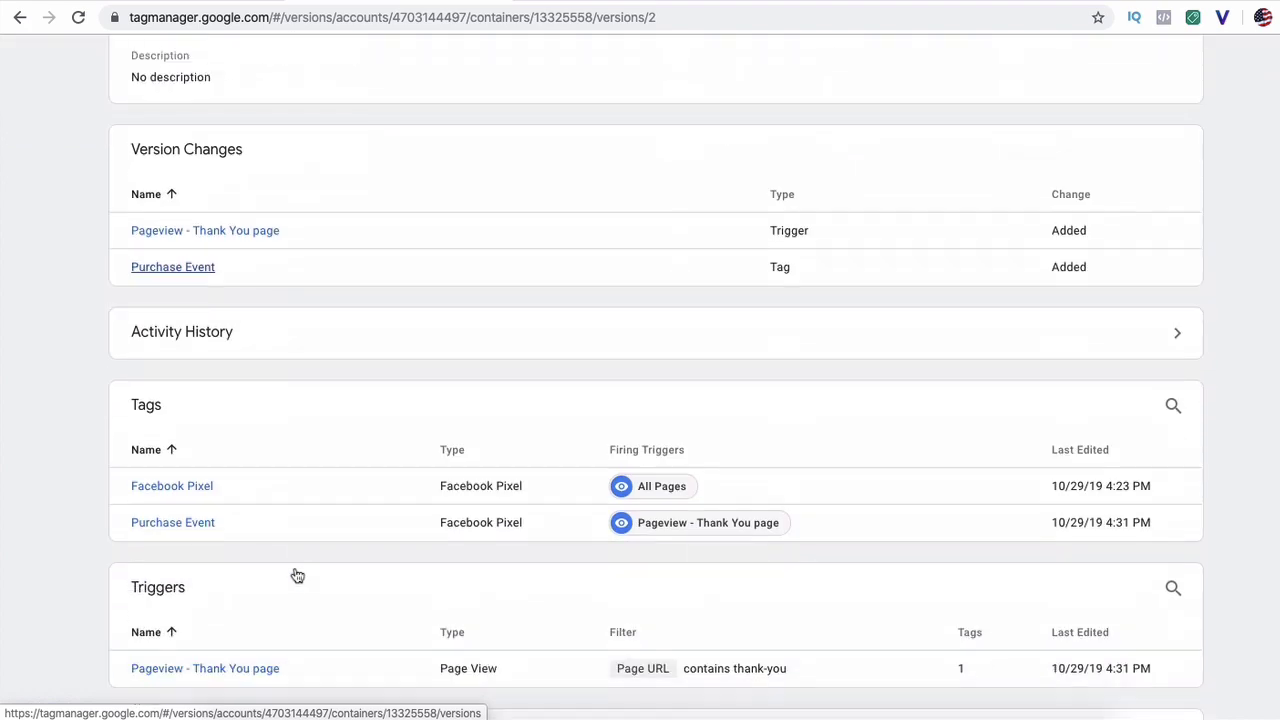
scroll(295, 574, up, 5)
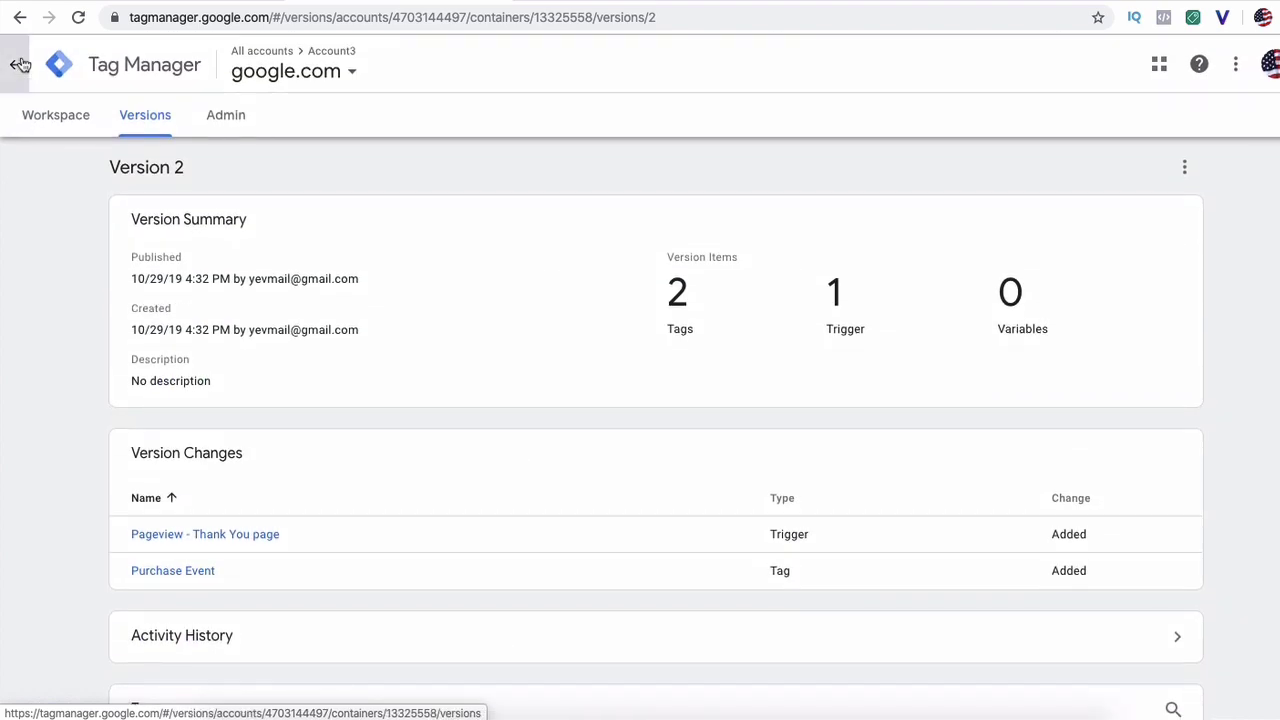
click(52, 120)
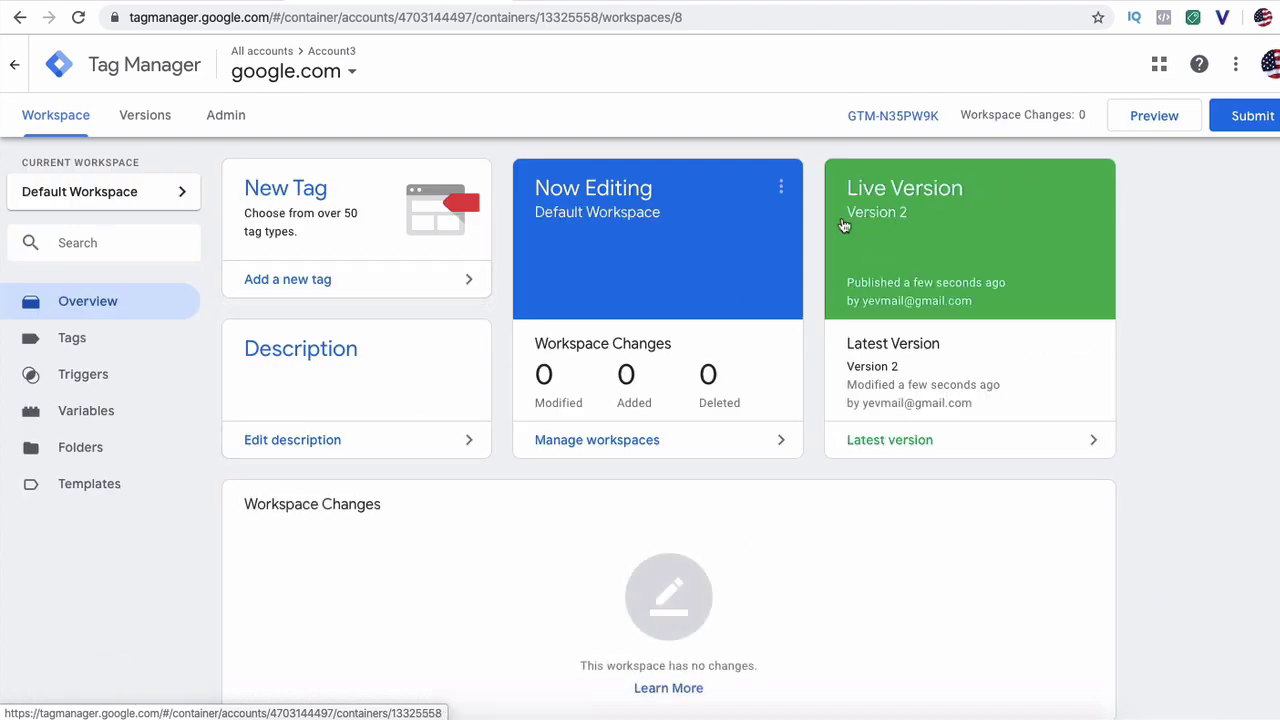
click(889, 443)
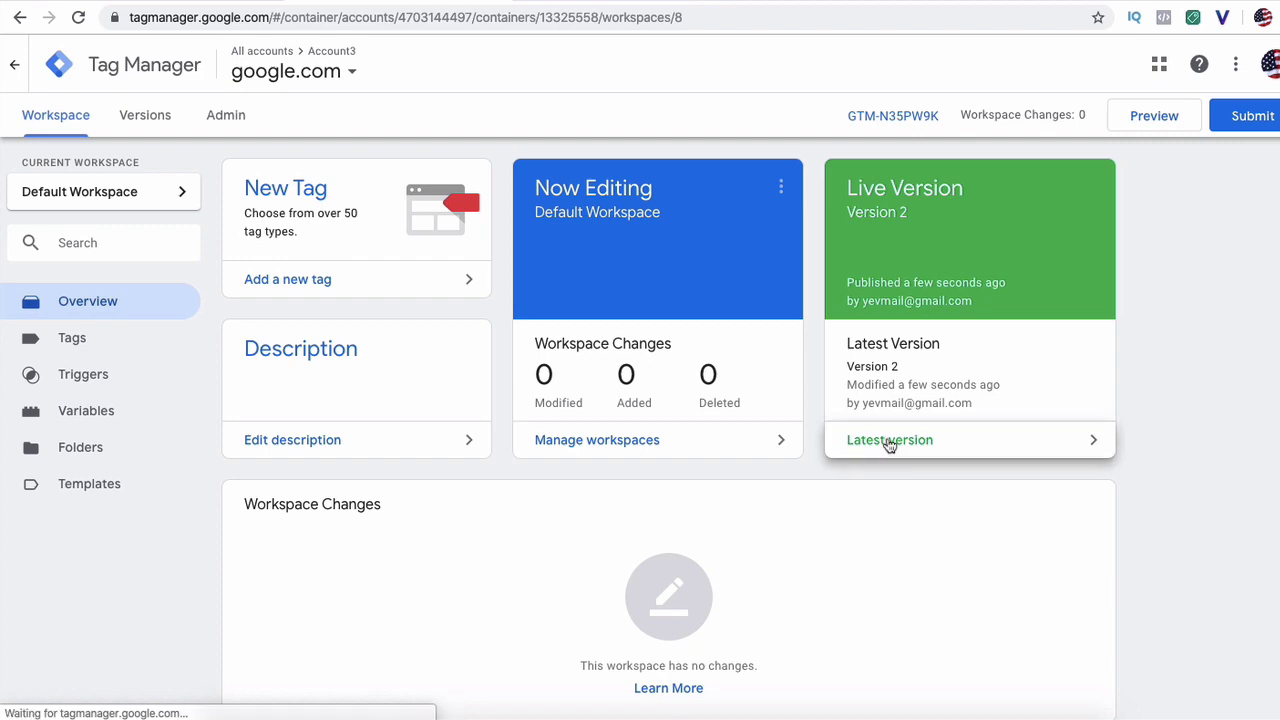
scroll(440, 380, down, 6)
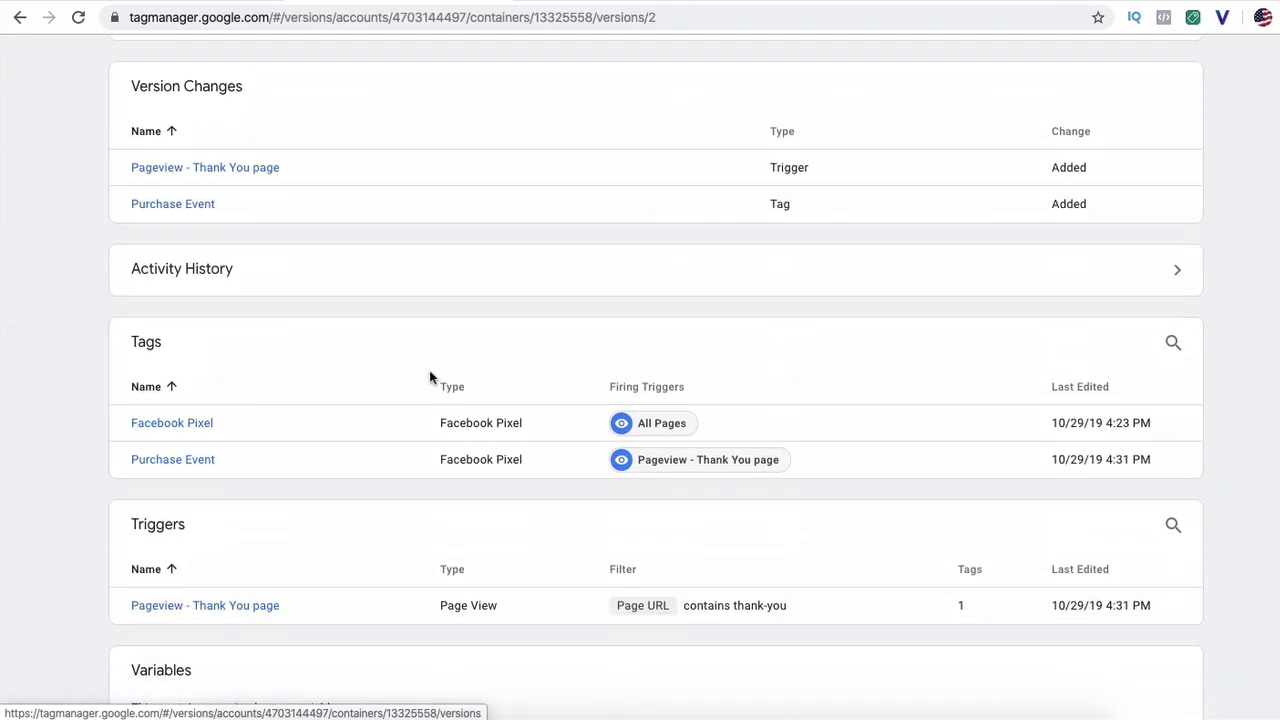
scroll(432, 378, up, 7)
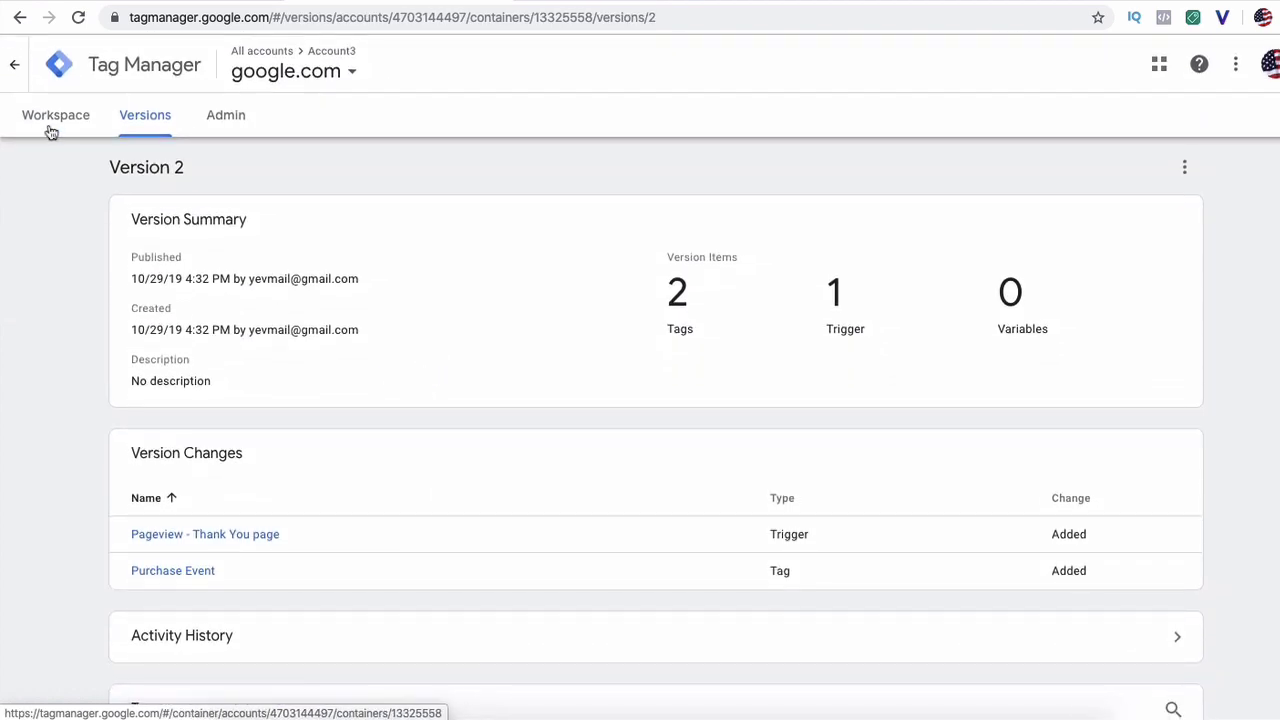
click(52, 131)
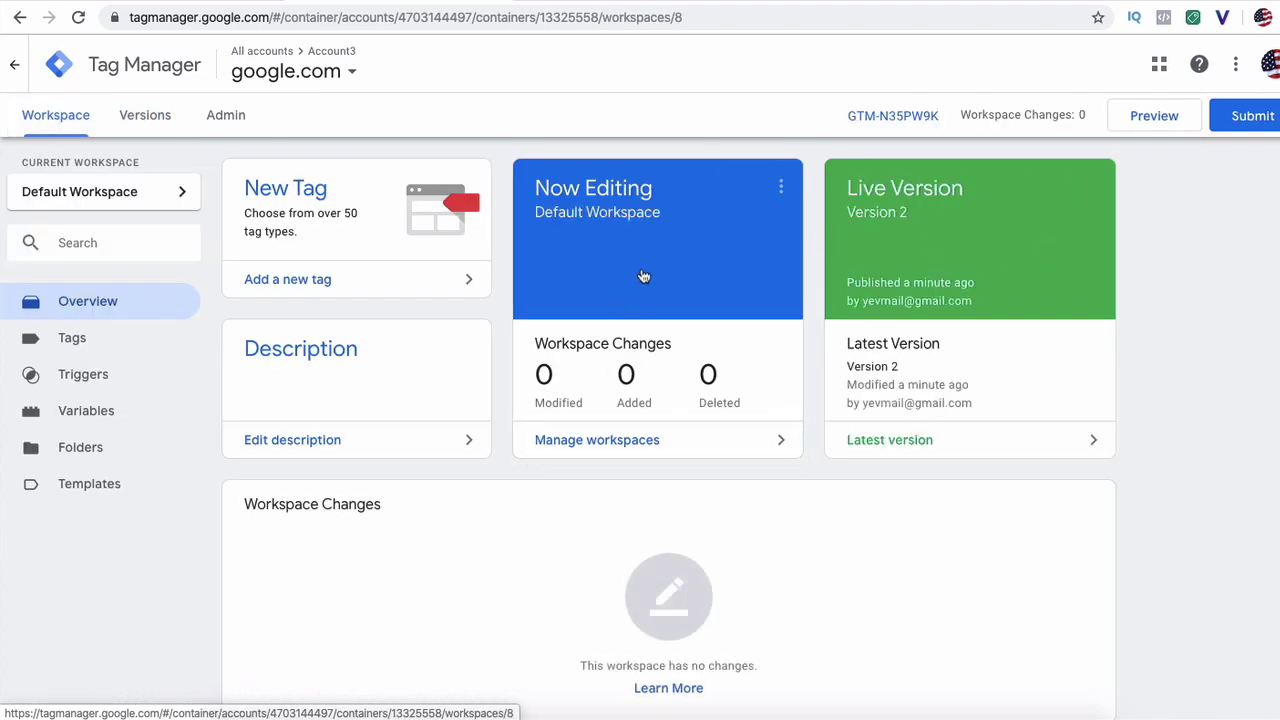
click(152, 210)
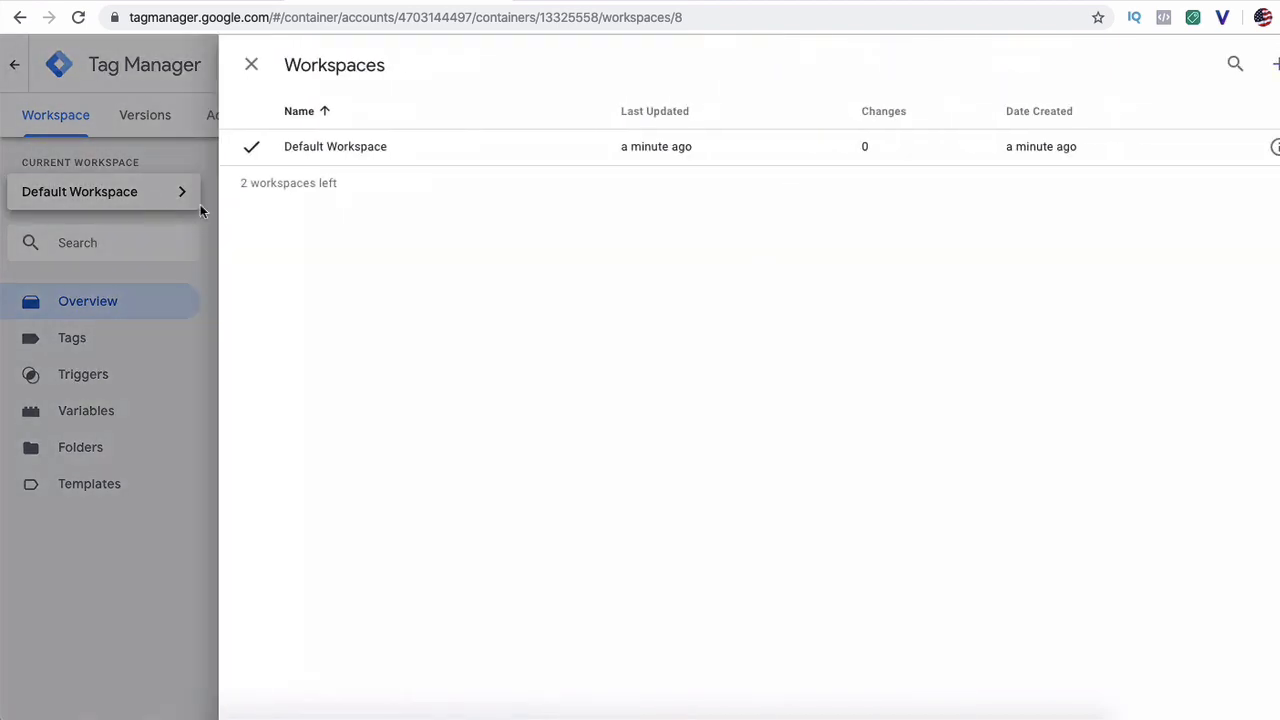
click(252, 66)
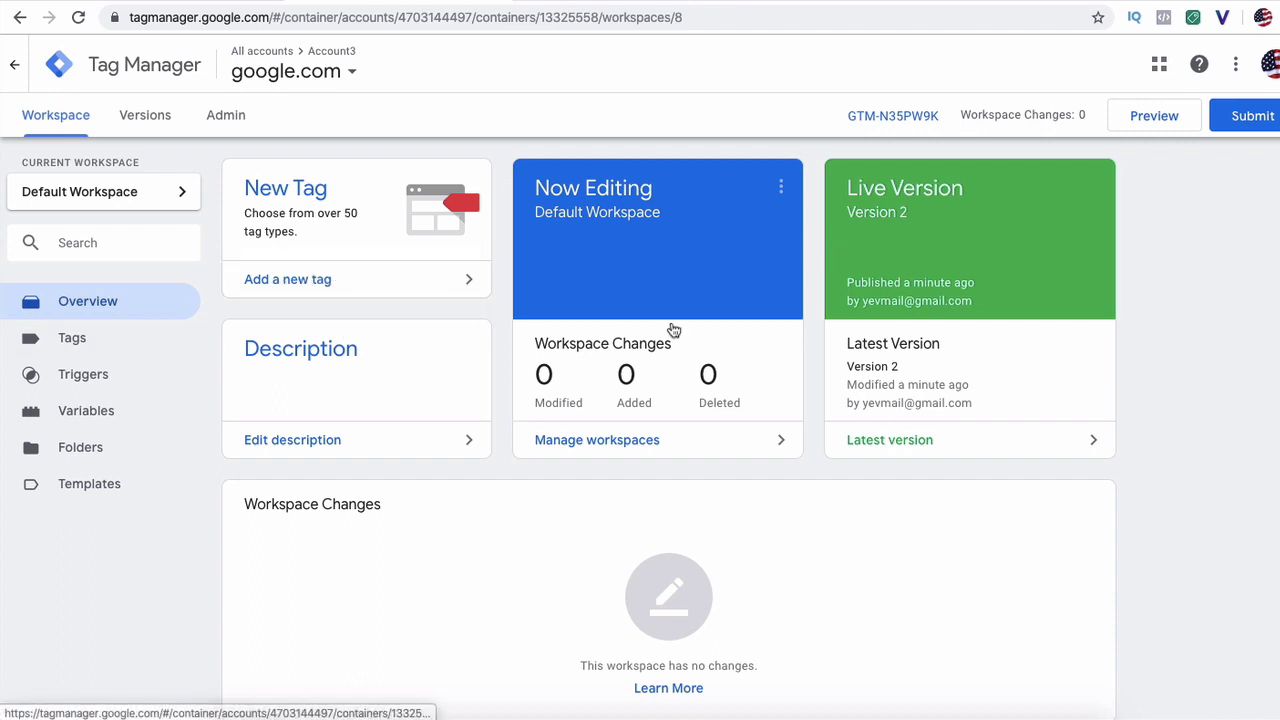
scroll(926, 322, down, 3)
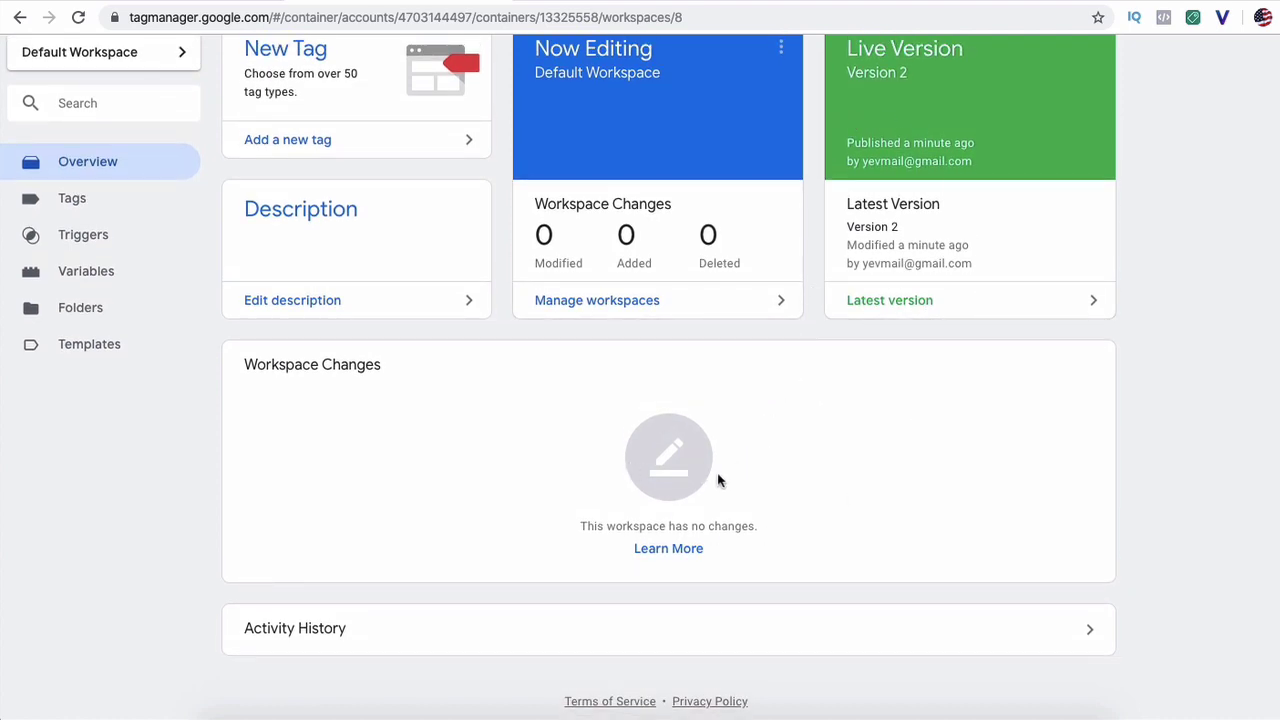
scroll(656, 481, up, 3)
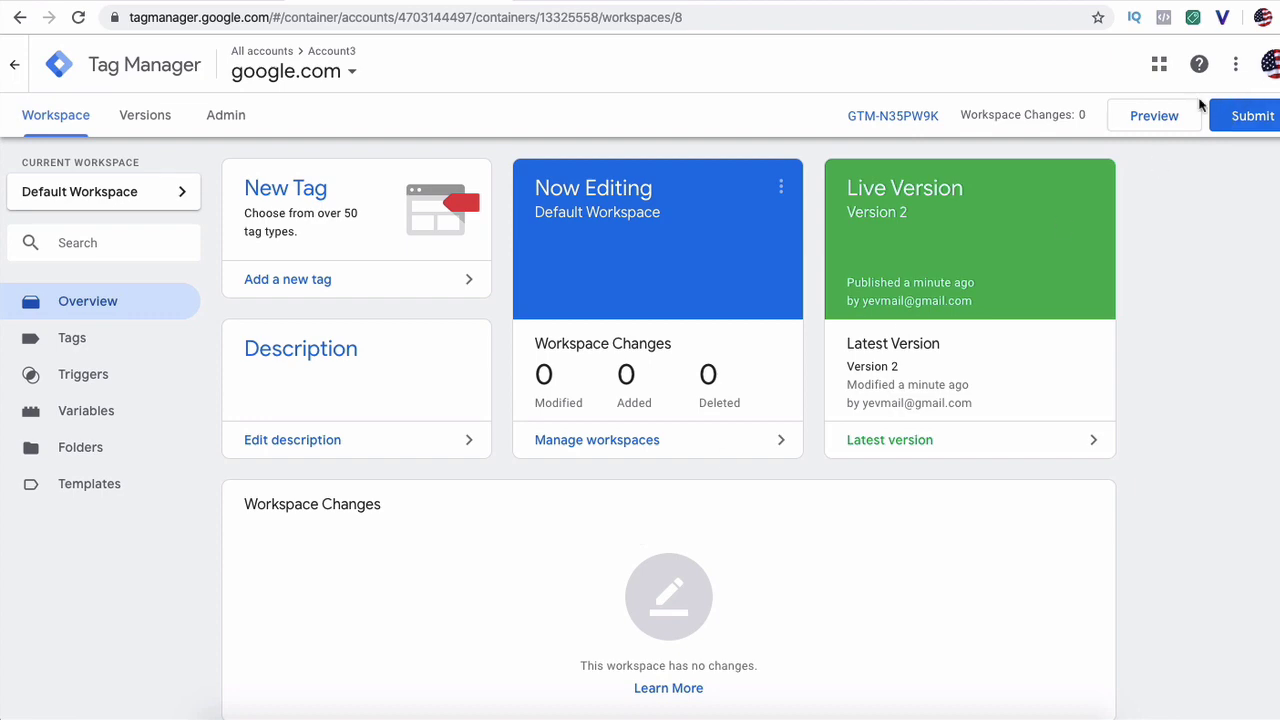
scroll(537, 523, down, 3)
scroll(537, 523, up, 3)
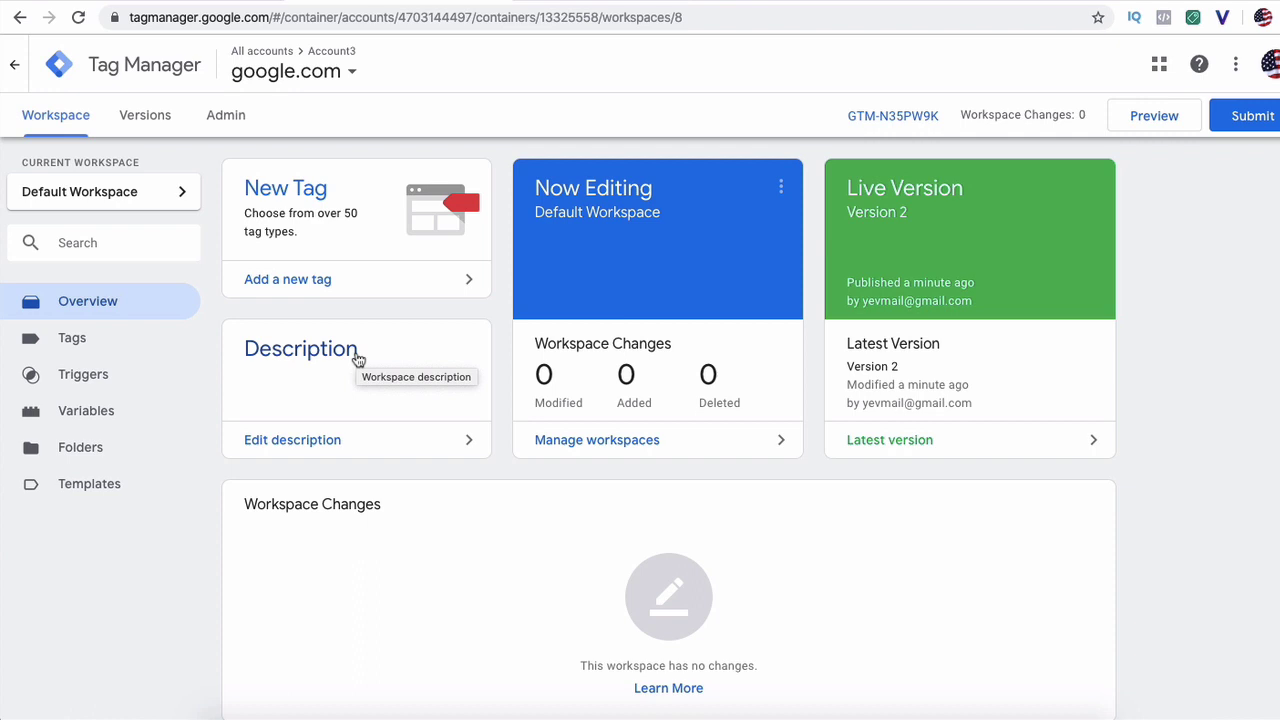
Step: Review the container's tags and their firing triggers, and switch to the Data Sources page of Facebook Events Manager
click(63, 346)
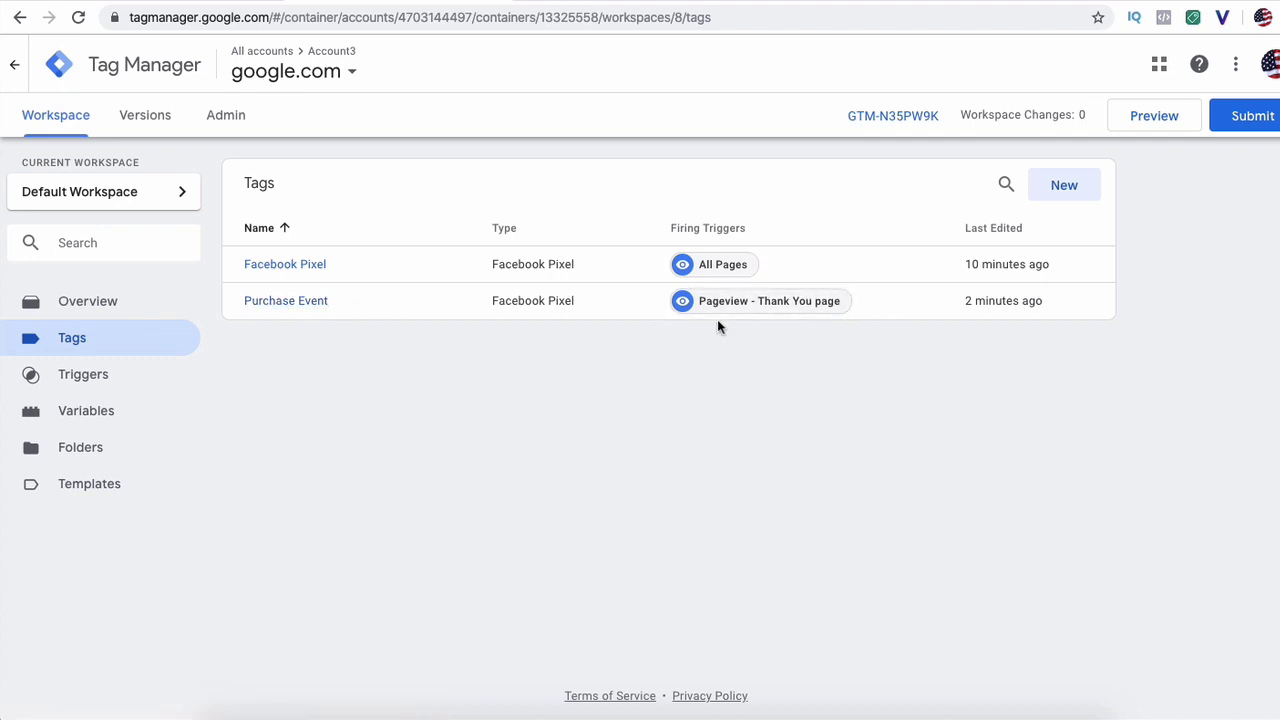
click(143, 3)
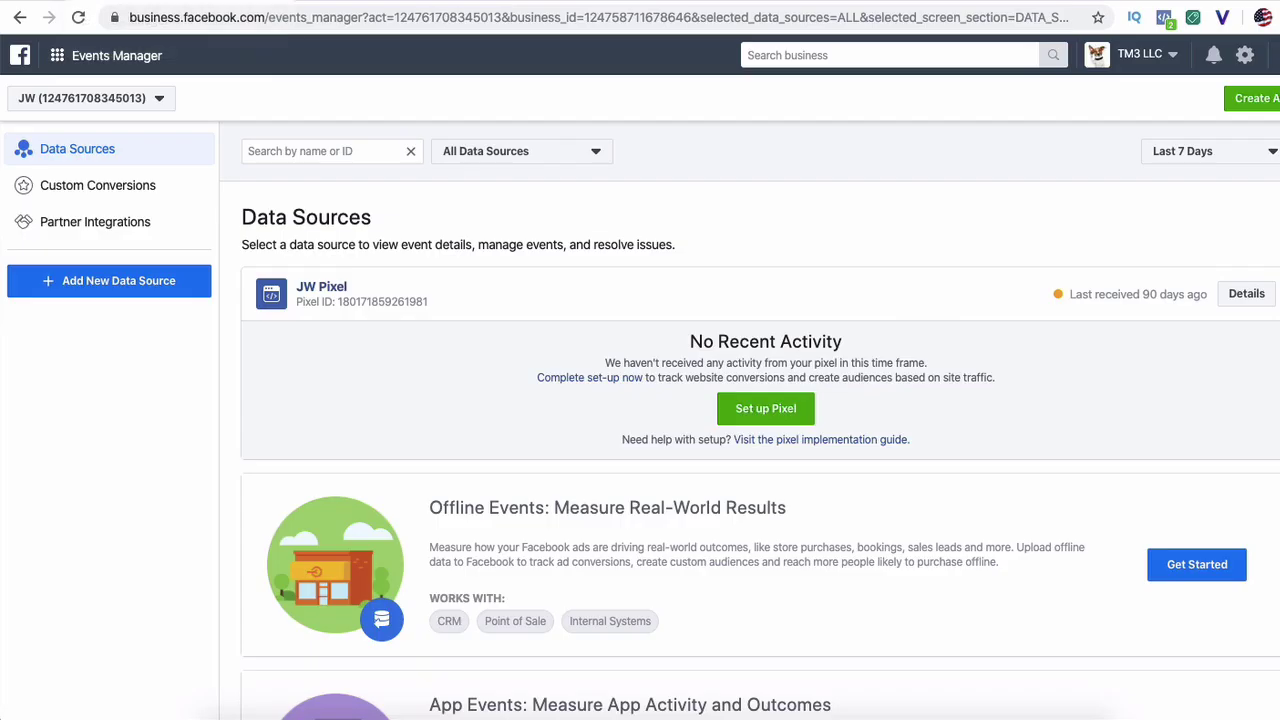